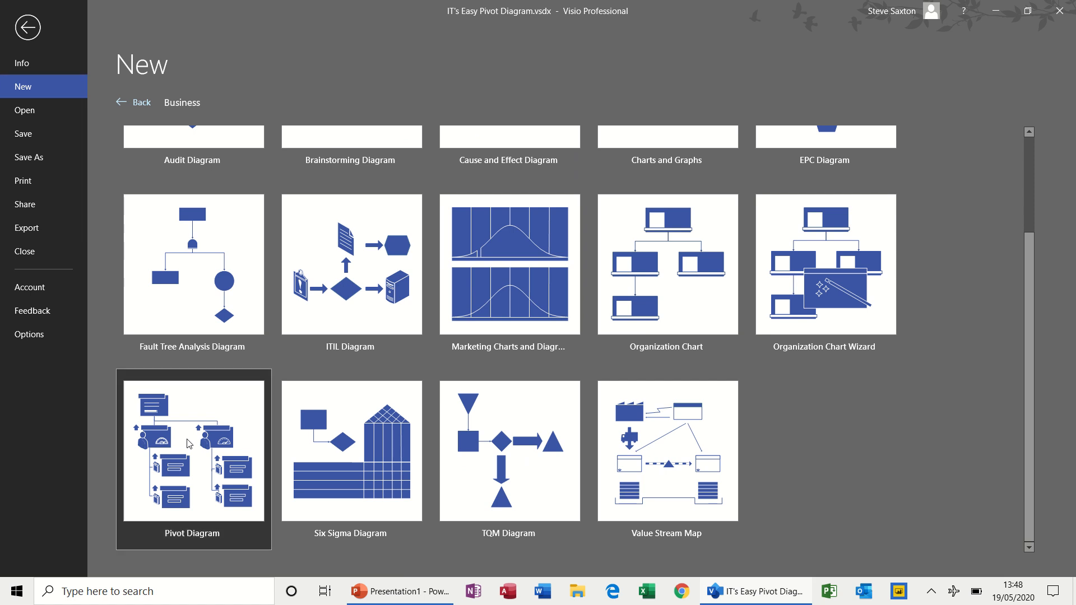
Create a new Pivot Diagram and connect it to the Excel workbook D:\DataSource.xlsx.
left_click(580, 386)
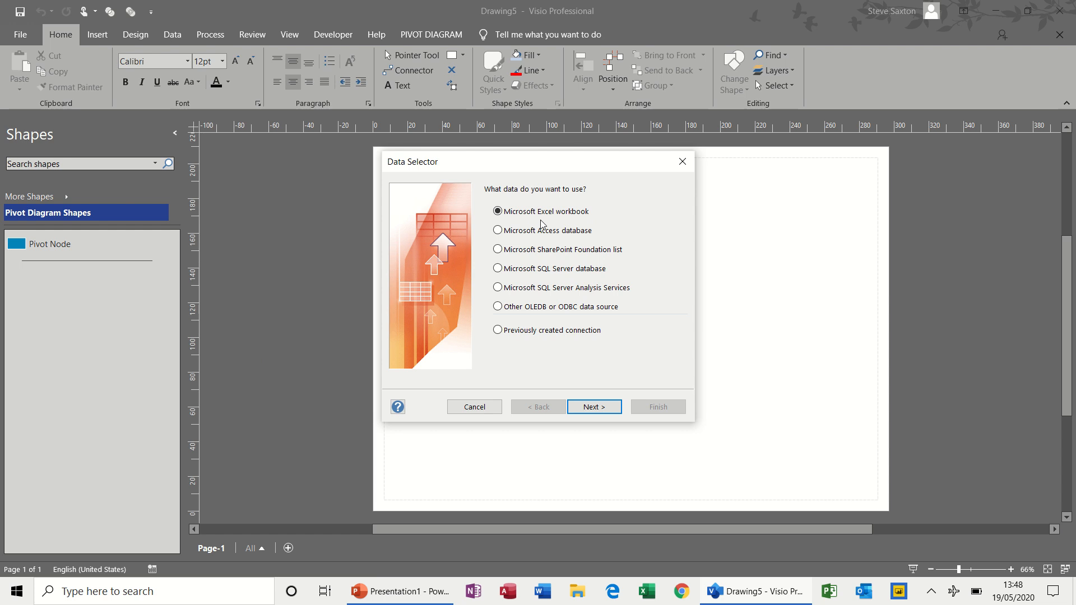
left_click(597, 408)
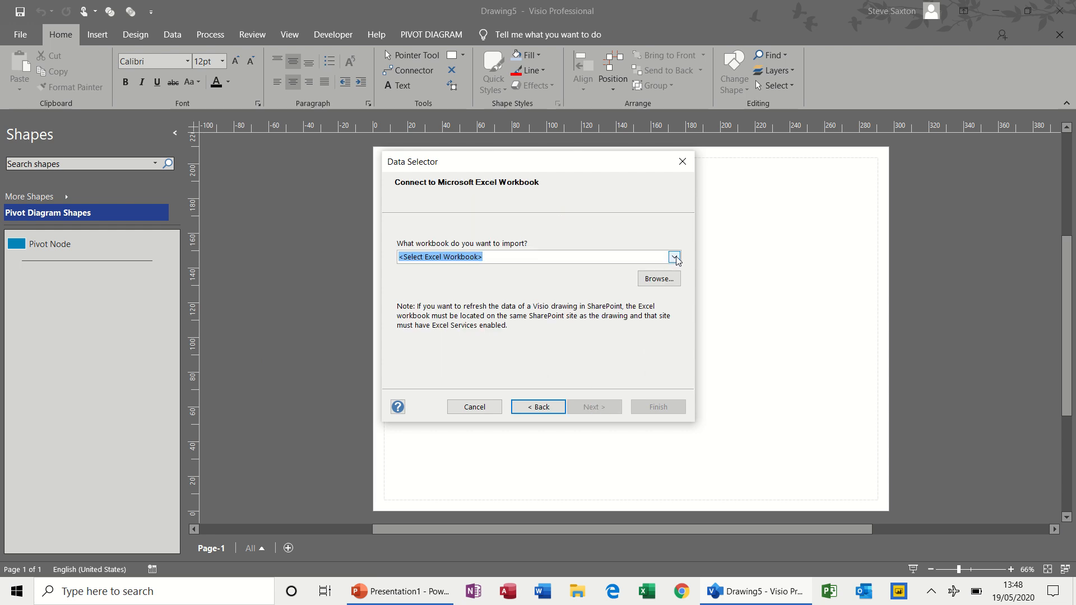
left_click(675, 258)
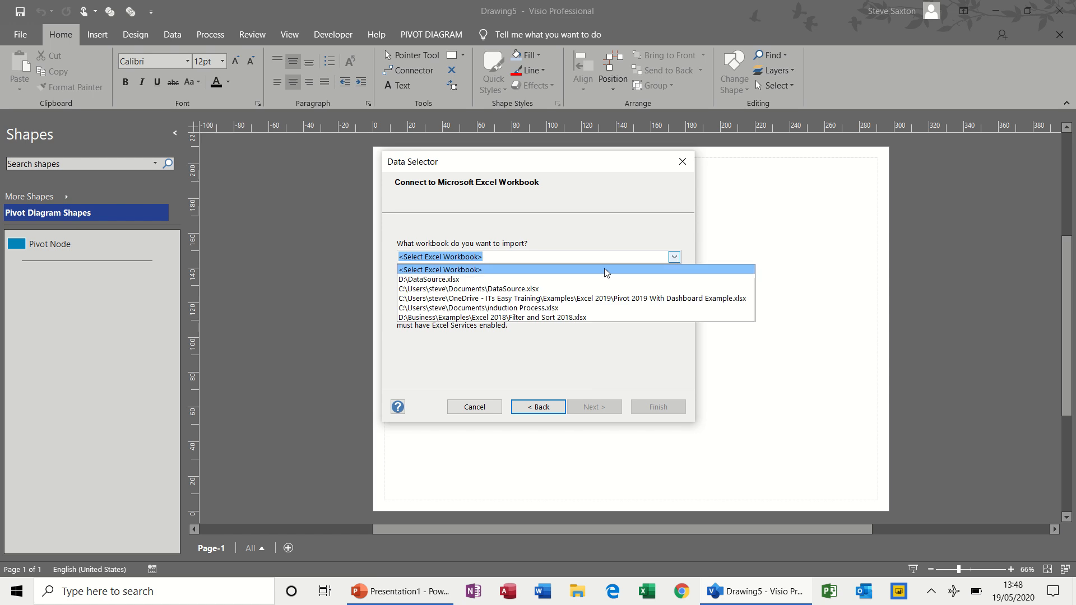
left_click(527, 279)
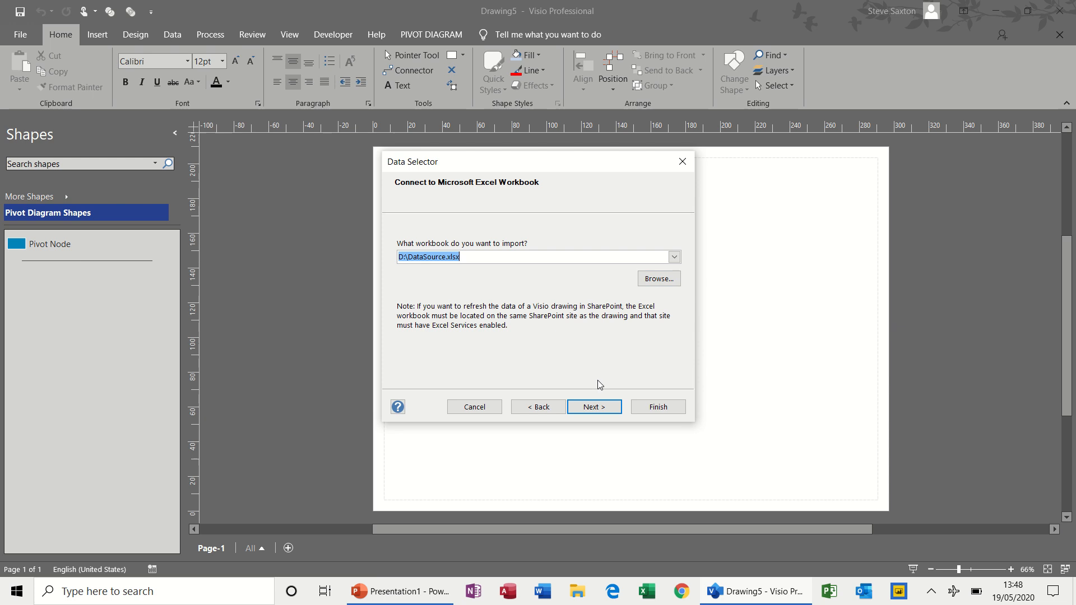
left_click(592, 412)
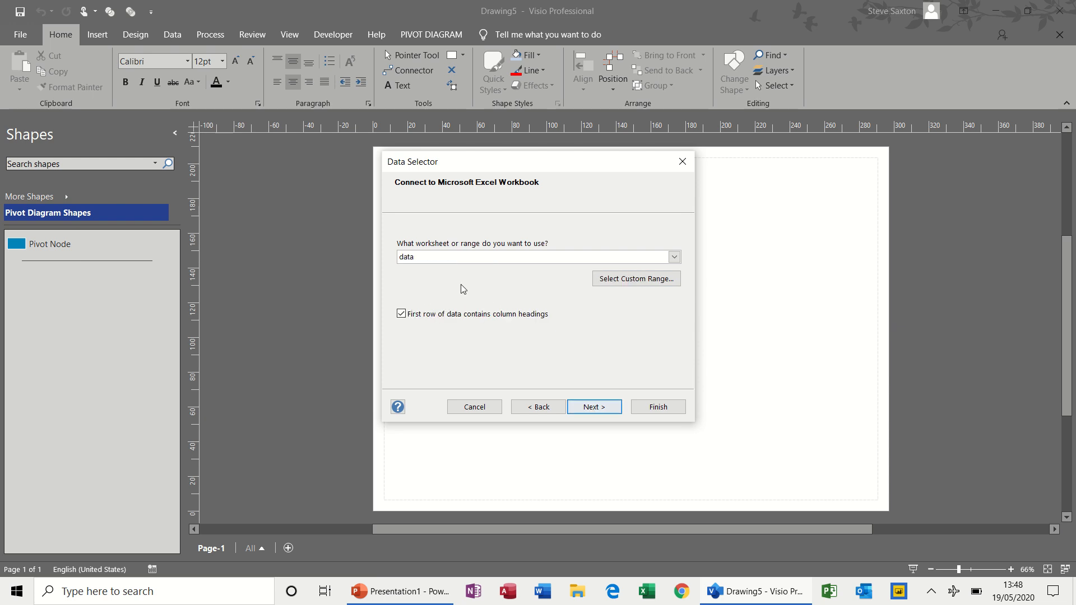
Import the "data" range with all columns and all rows as the pivot diagram's data source.
left_click(673, 257)
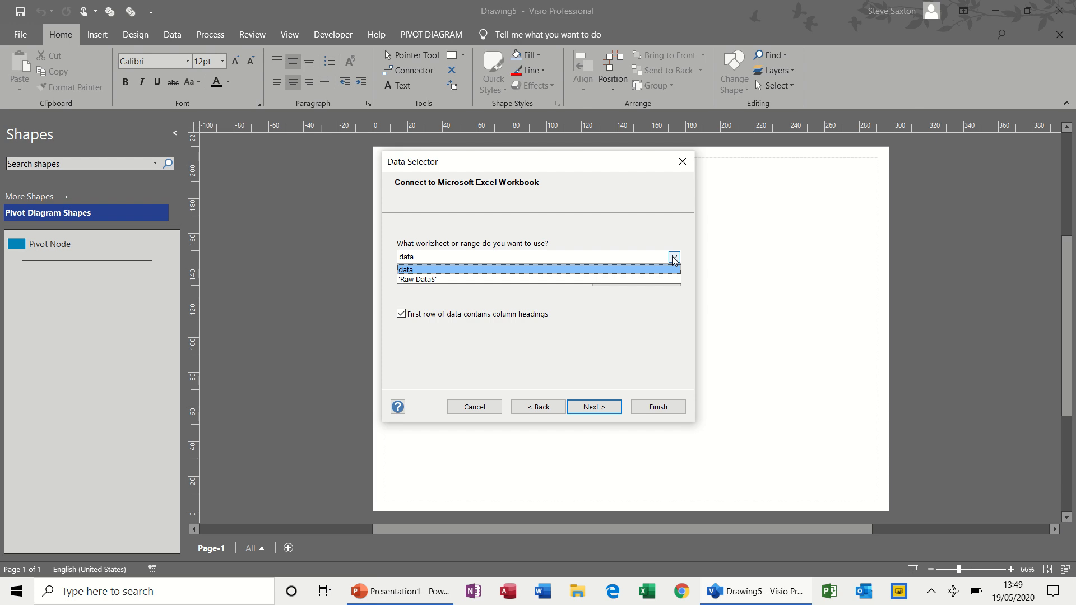
left_click(655, 270)
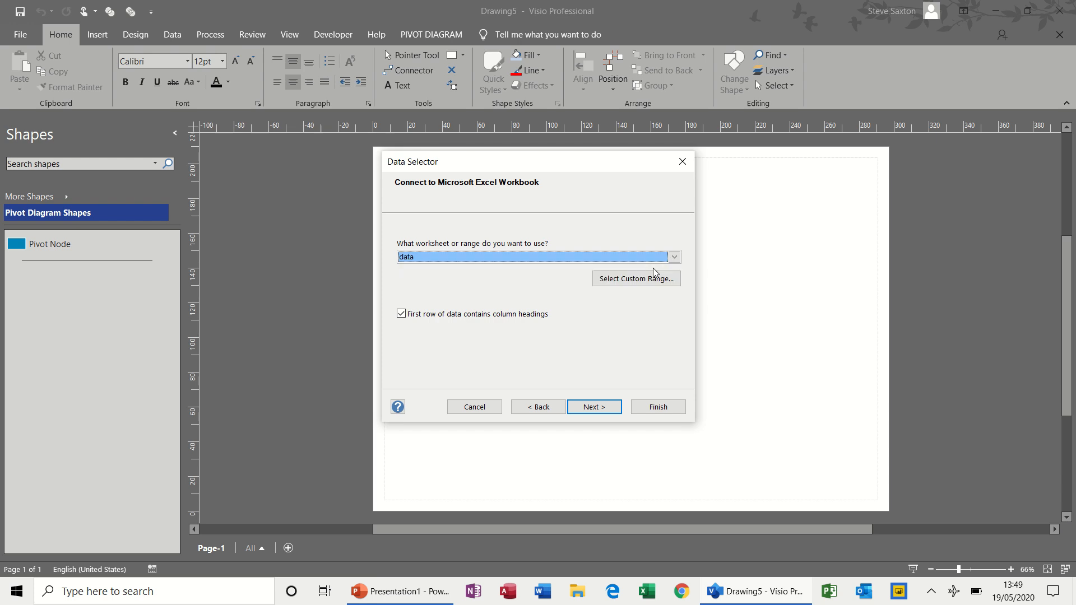
left_click(599, 413)
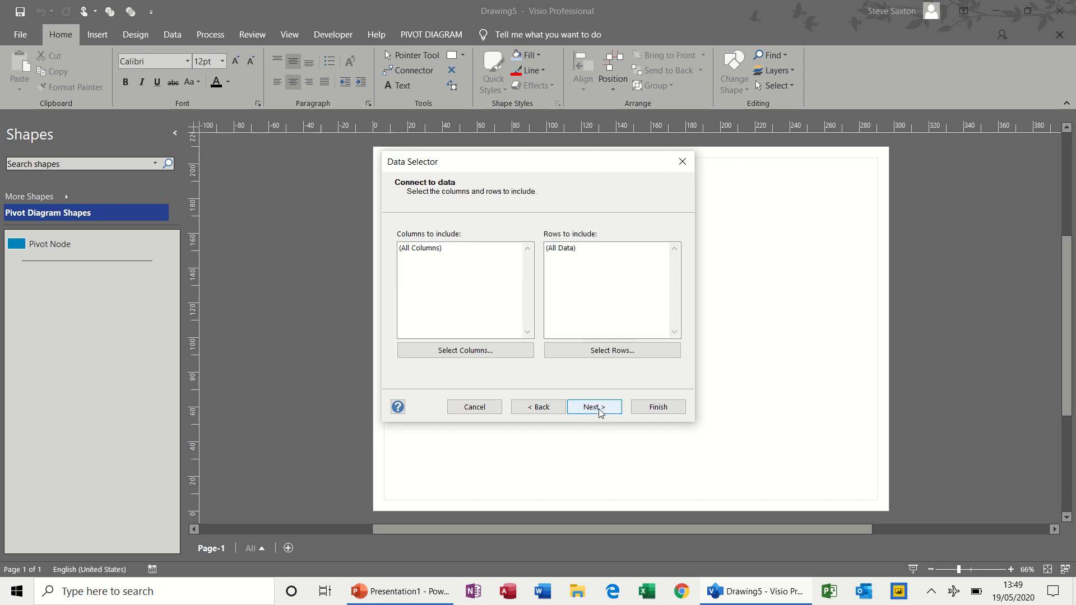
left_click(487, 349)
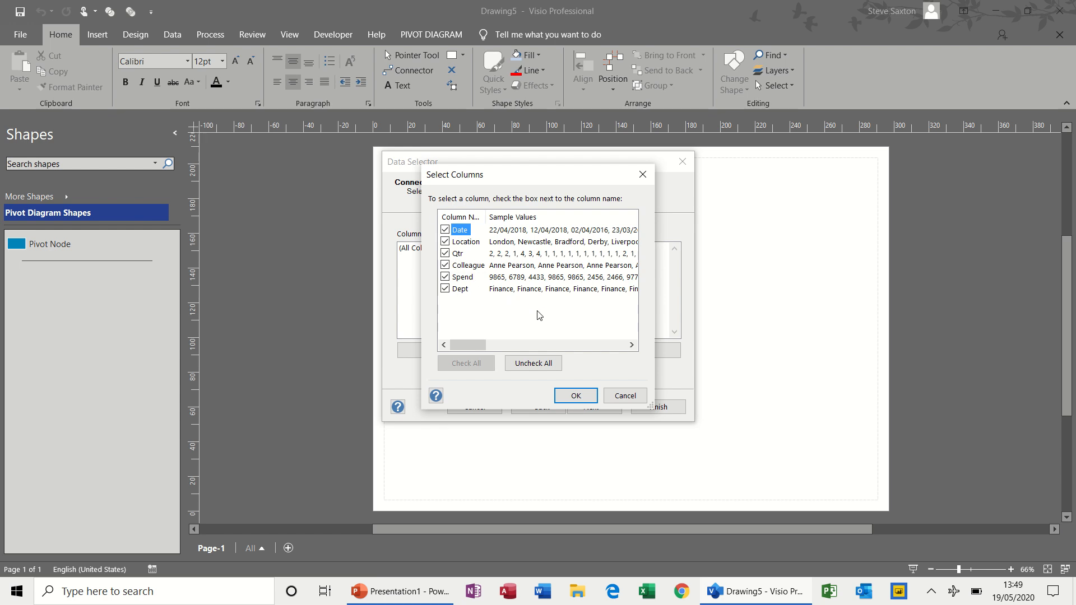
left_click(575, 396)
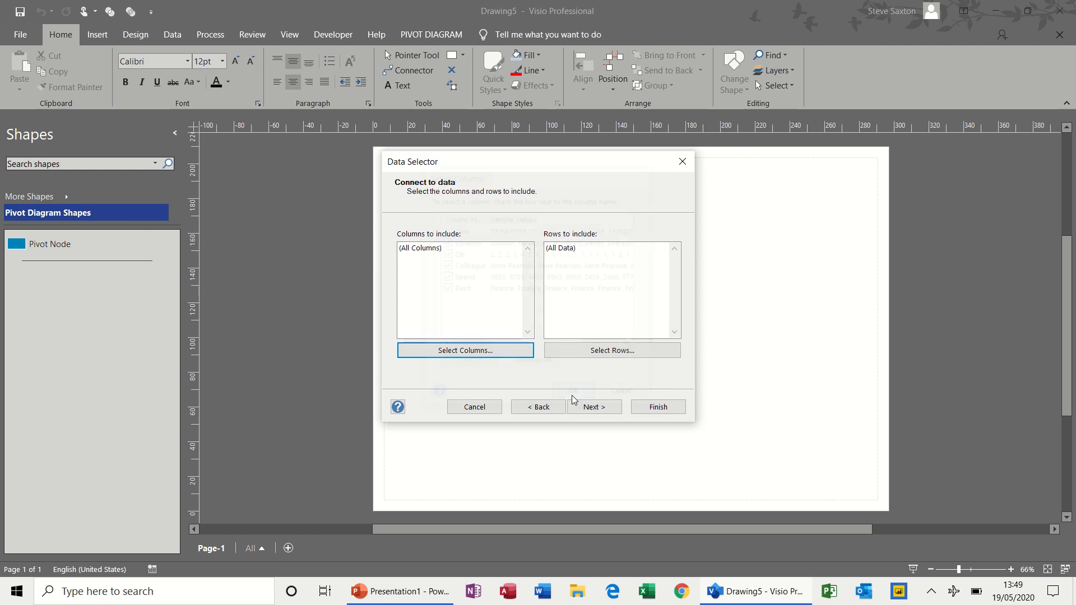
left_click(591, 407)
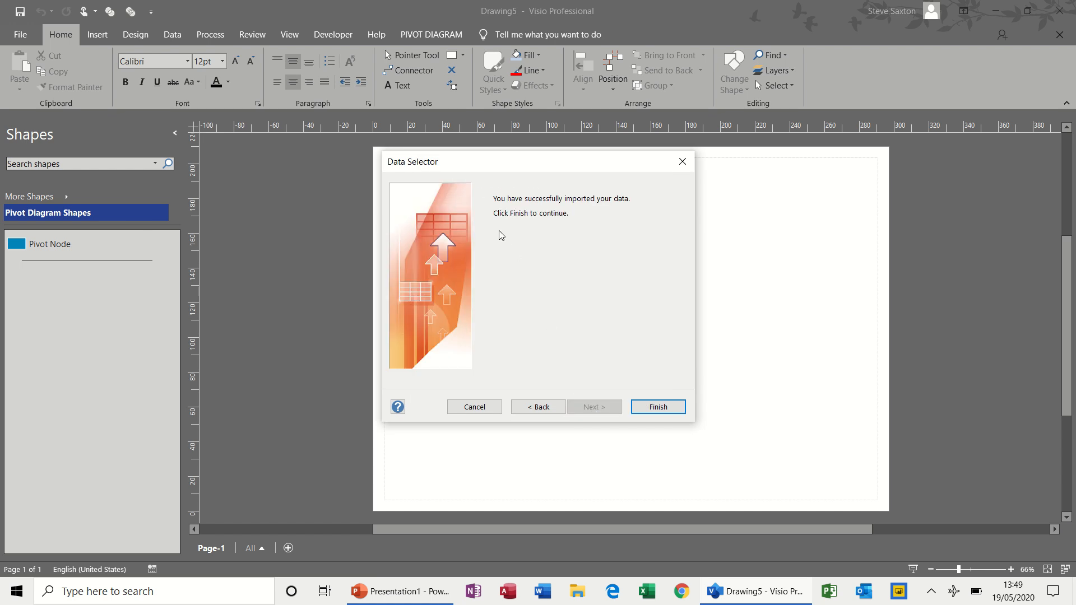
left_click(648, 406)
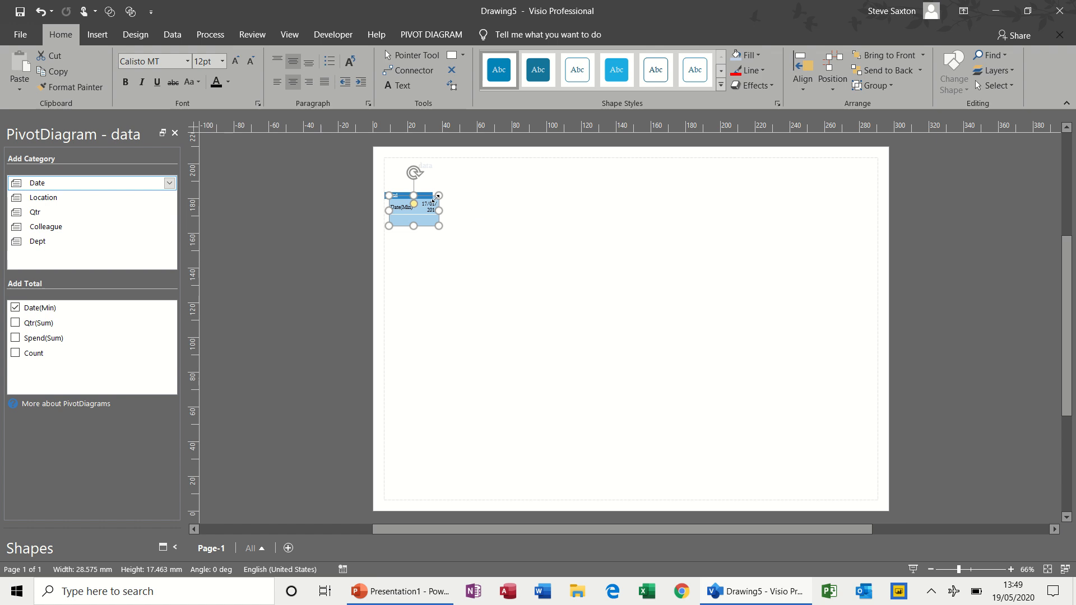
Nudge the Total node away from the page margin and change the pivot diagram title's font colour to black.
left_click_drag(436, 198, 442, 195)
left_click(471, 192)
left_click(433, 171)
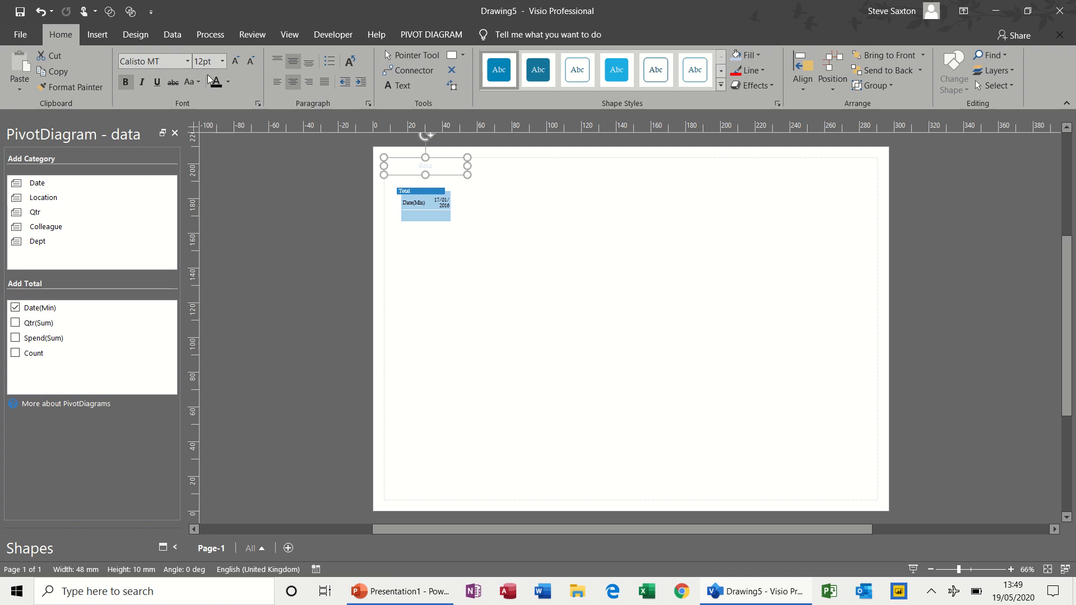
key("ctrl+z")
Add the Spend(Sum) total to the Total node and remove Date(Min) from it.
left_click(437, 206)
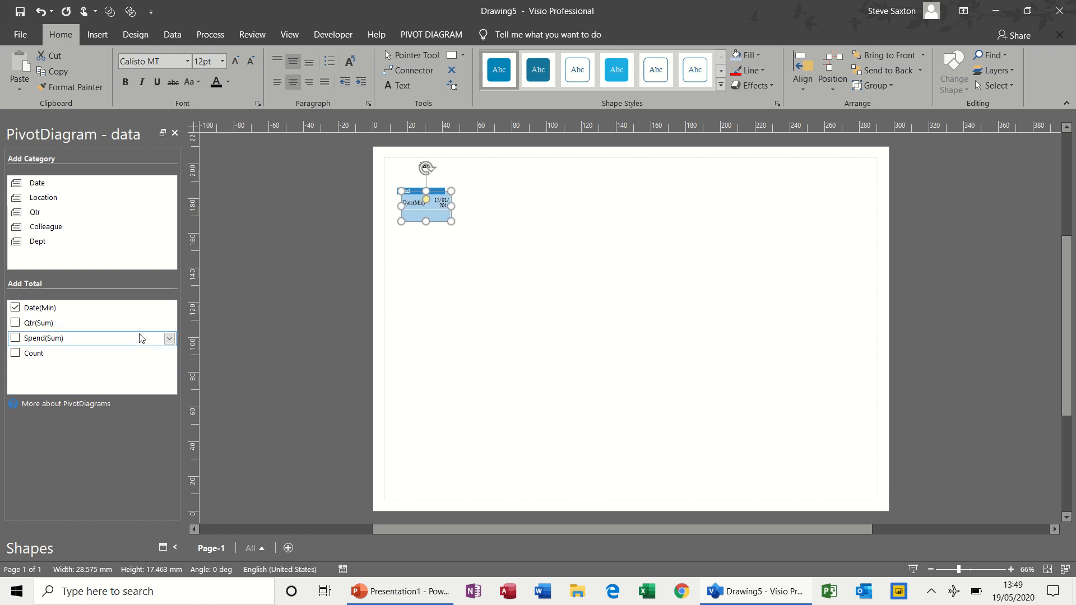
left_click(15, 338)
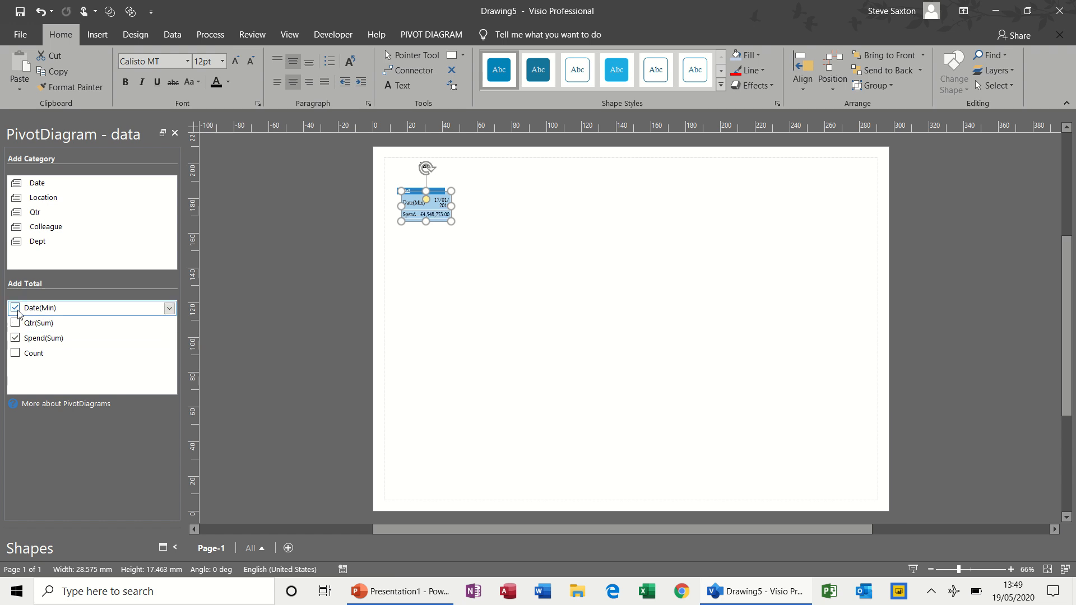
left_click(15, 308)
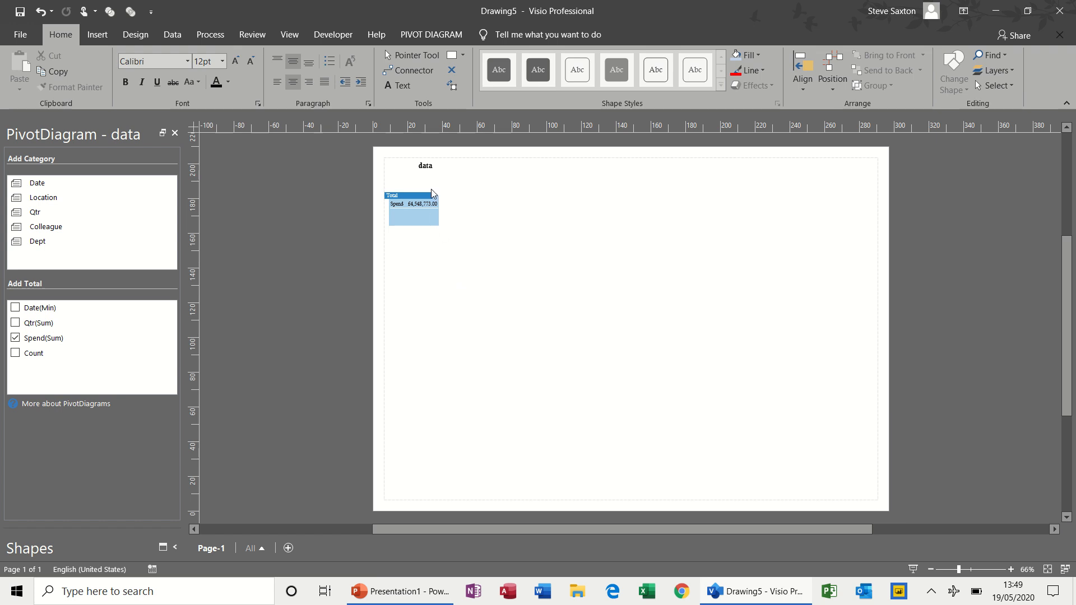
Change the pivot diagram's title text to "Qtr Spend".
left_click(426, 166)
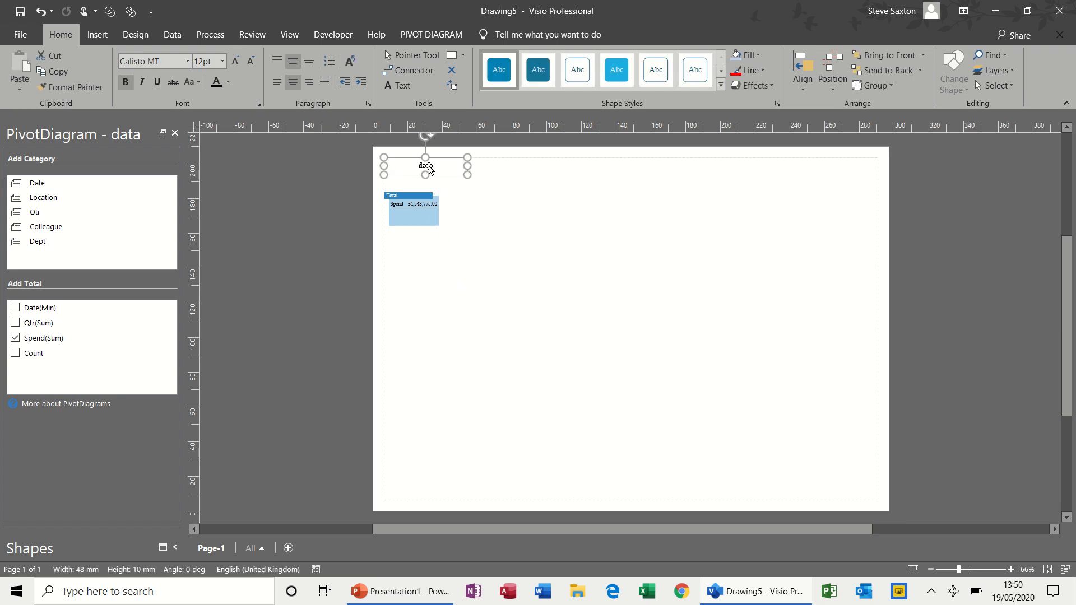
type("Q")
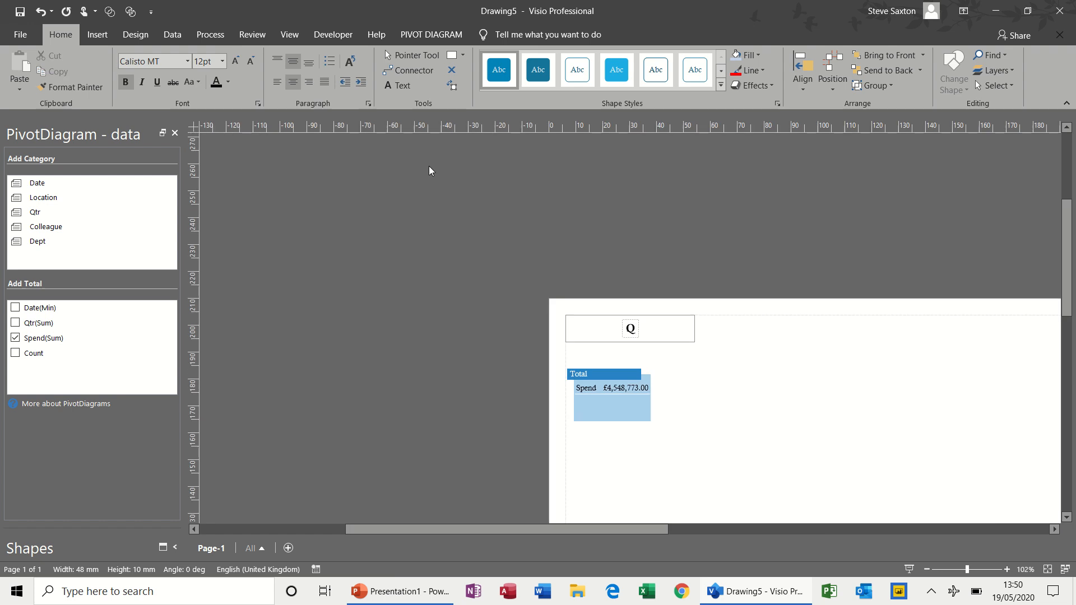
type("tr Spend")
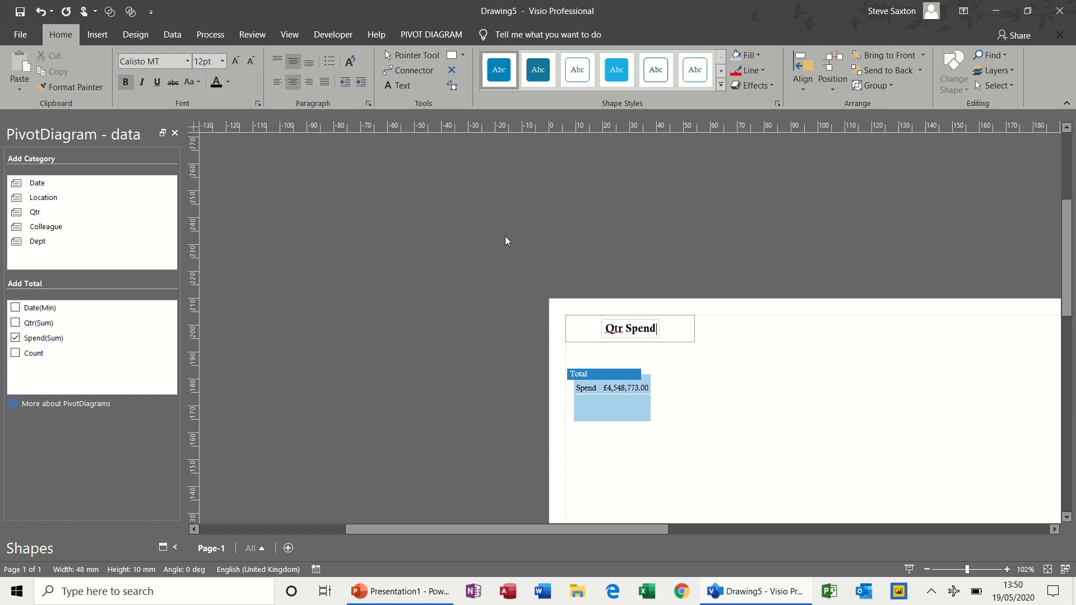
left_click(706, 407)
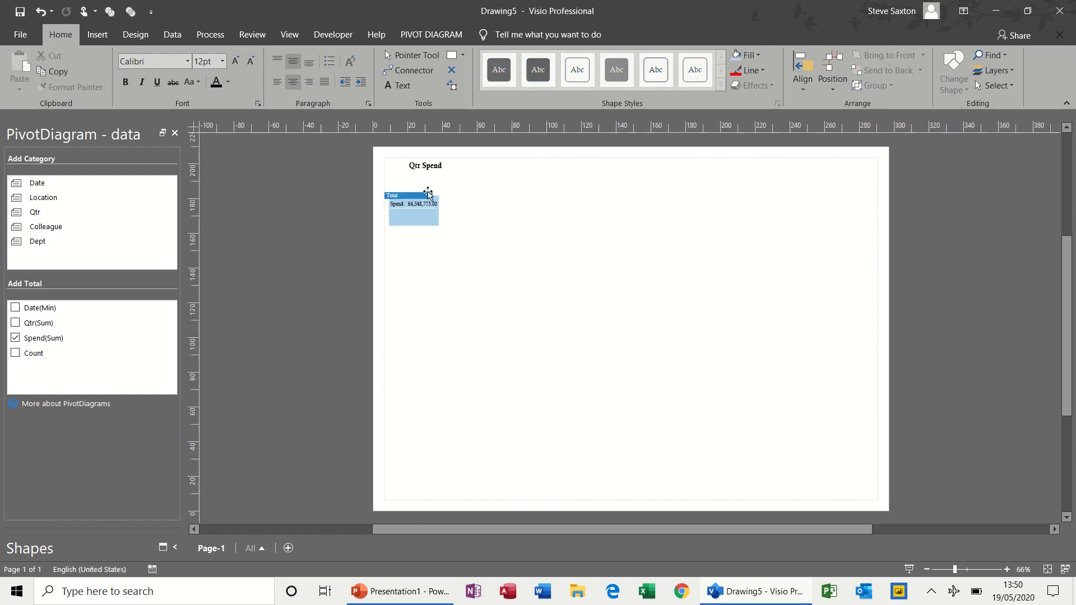
Show the pivot diagram's data legend beside the Total node and hide it again.
left_click(429, 213)
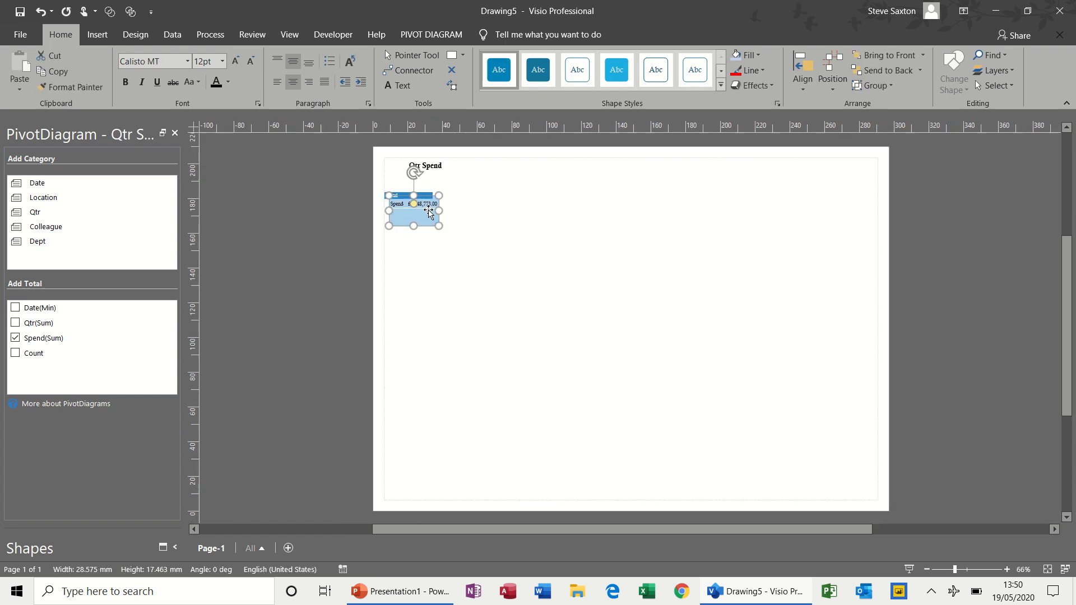
left_click(421, 35)
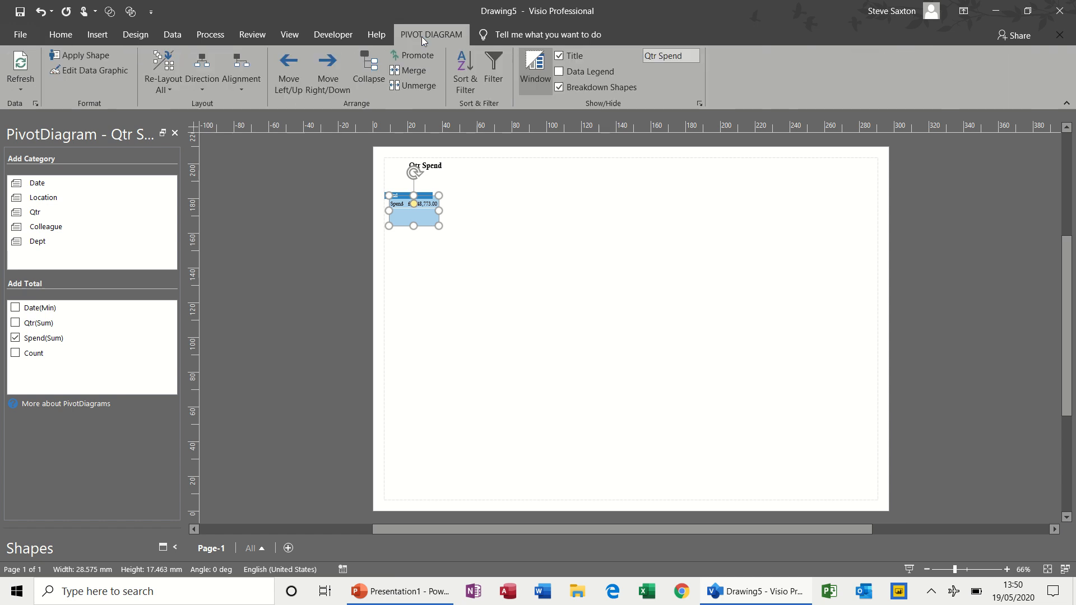
left_click(560, 71)
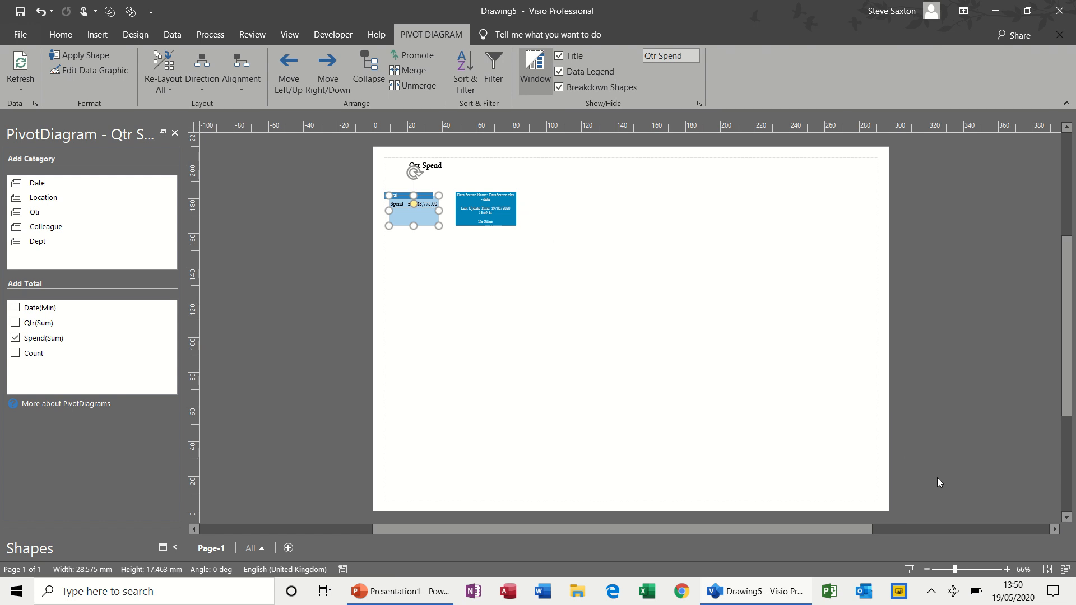
left_click(1007, 569)
left_click(1007, 569)
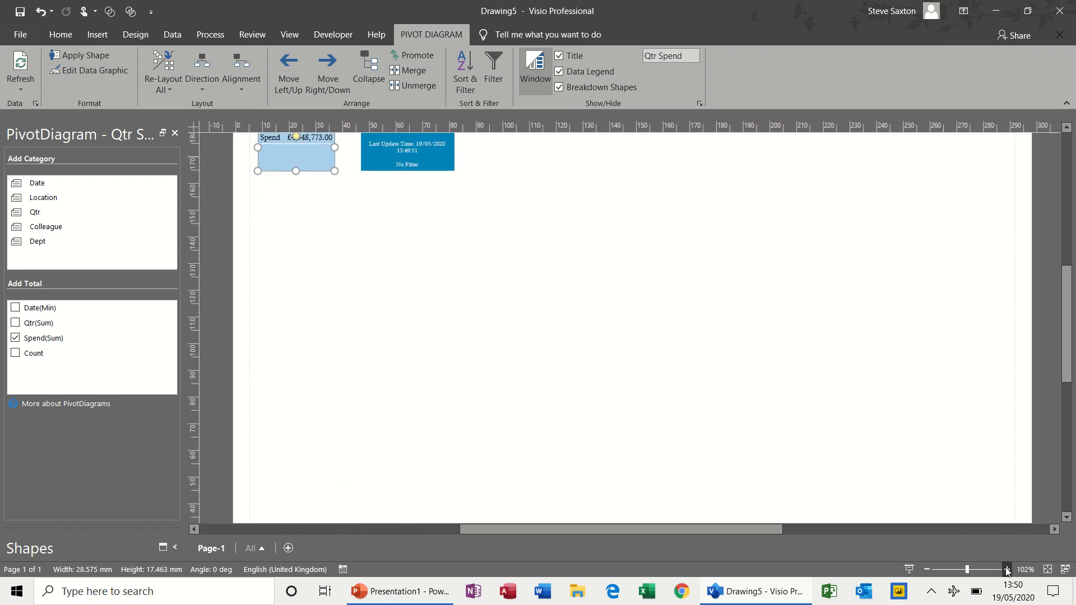
left_click(1007, 569)
left_click_drag(1070, 372, 1070, 328)
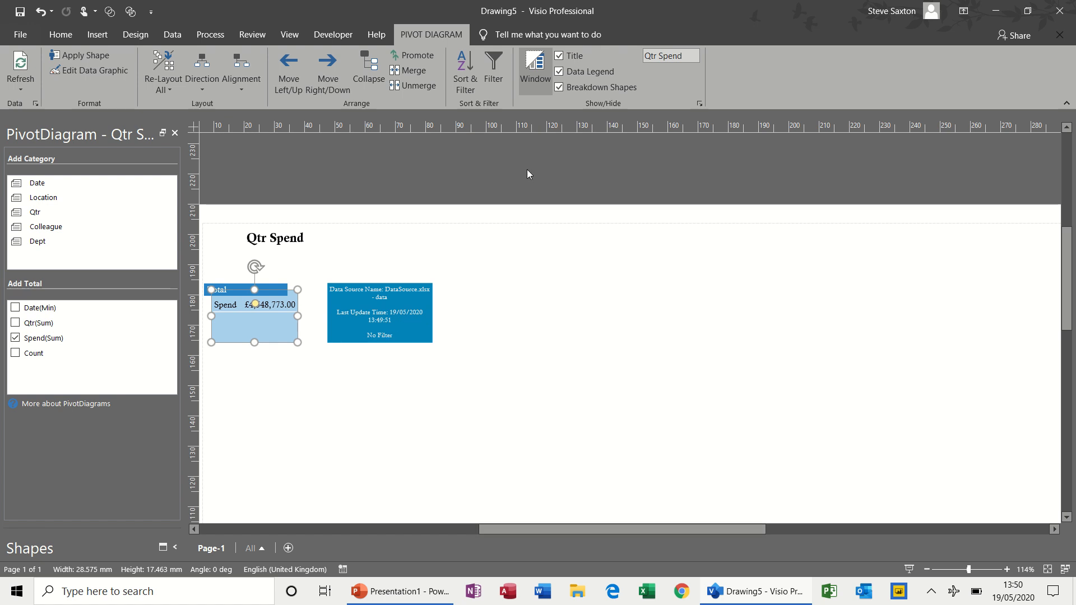
left_click(559, 71)
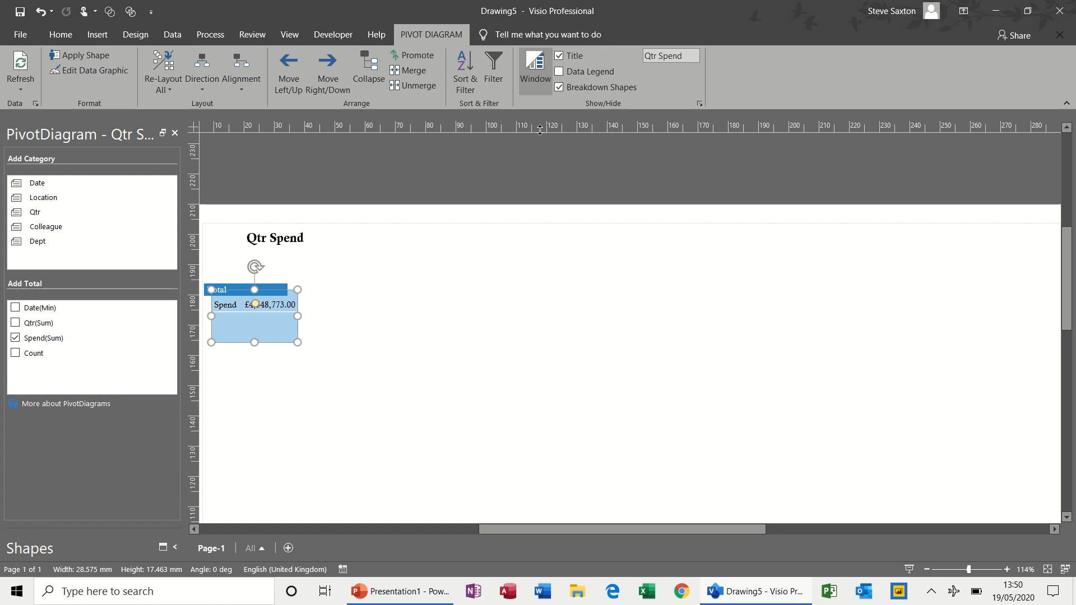
left_click(560, 55)
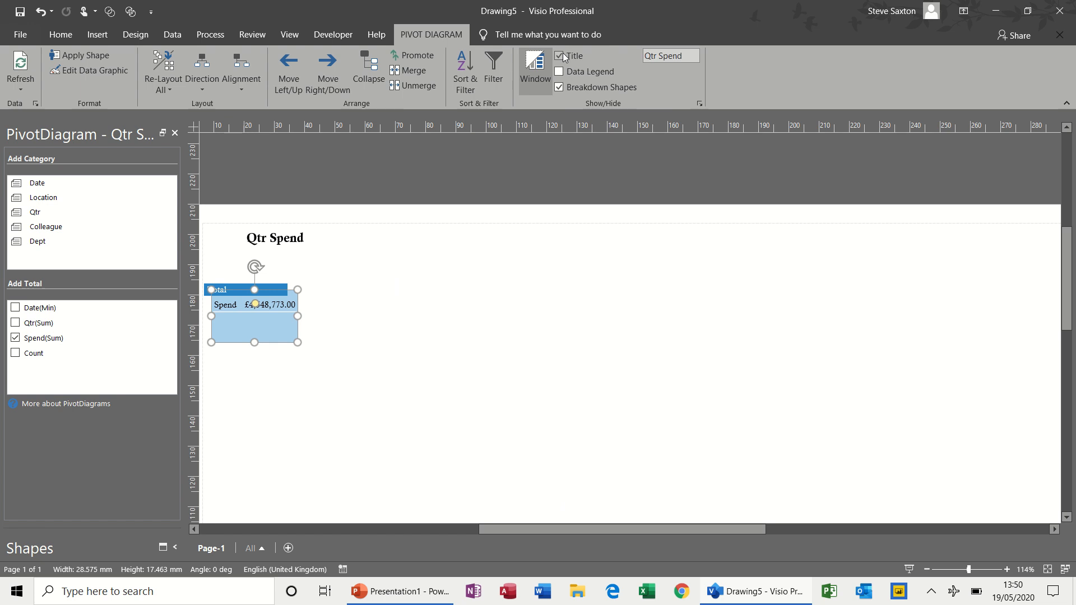
Move the "Qtr Spend" title down closer to the Total node.
left_click(293, 242)
left_click_drag(293, 227, 284, 243)
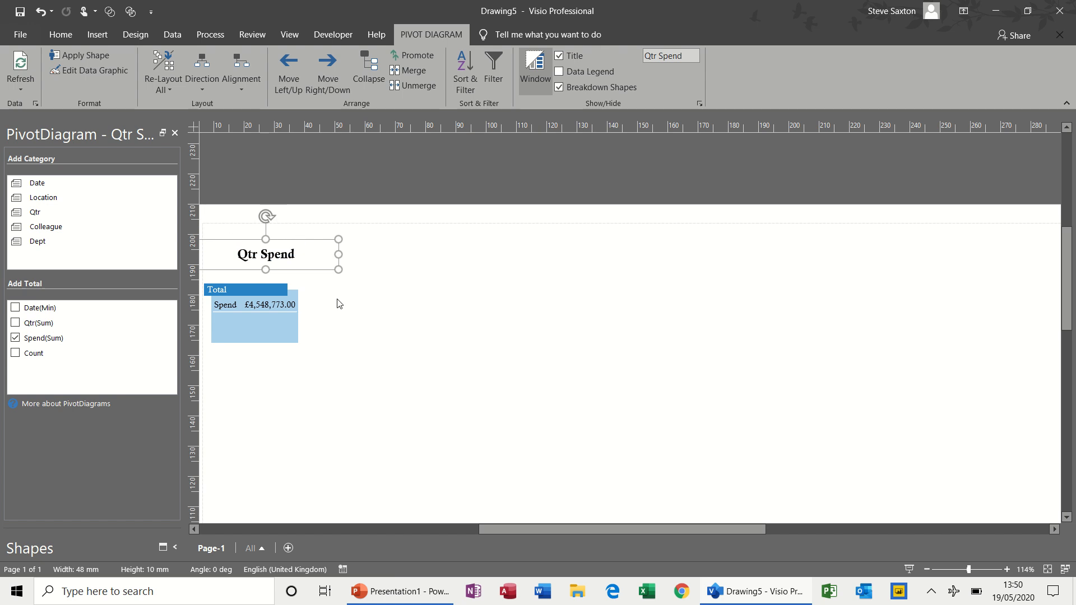
left_click(363, 313)
Break the Total node down by the Qtr category.
left_click(283, 325)
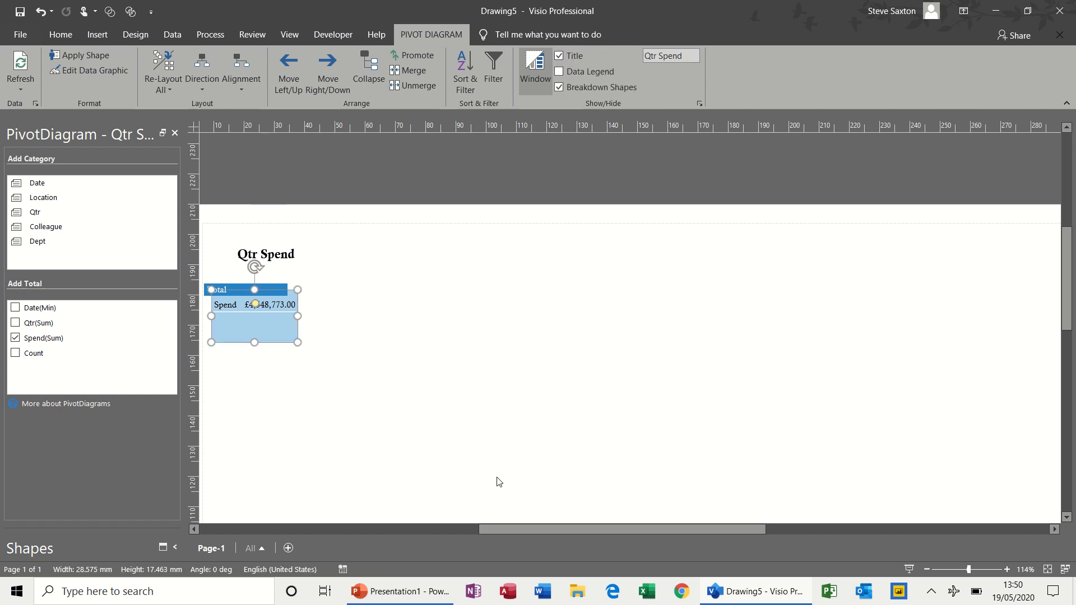
left_click_drag(513, 527, 468, 526)
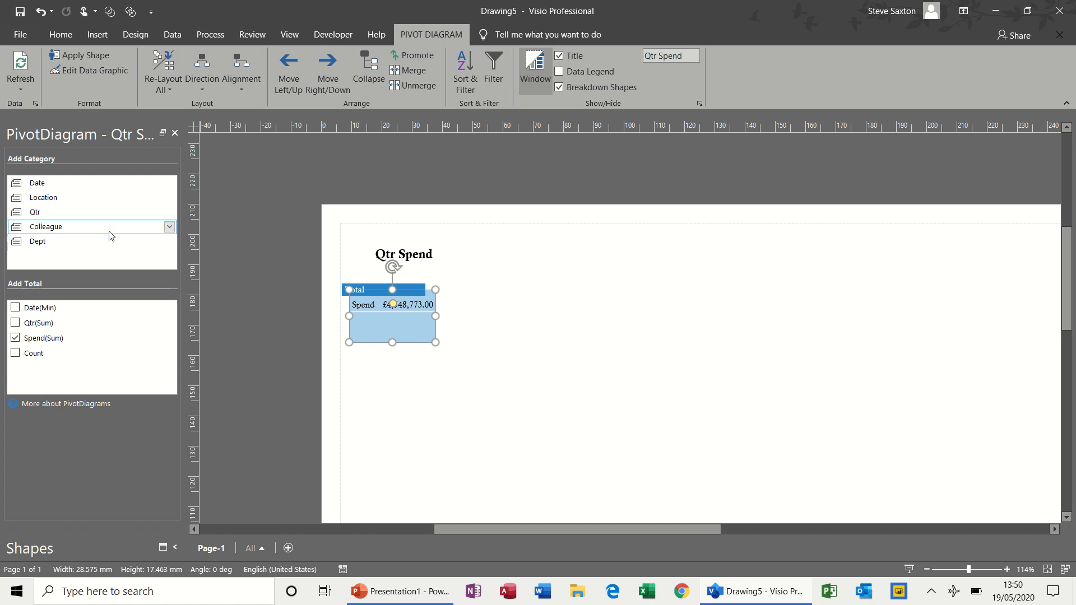
left_click(80, 216)
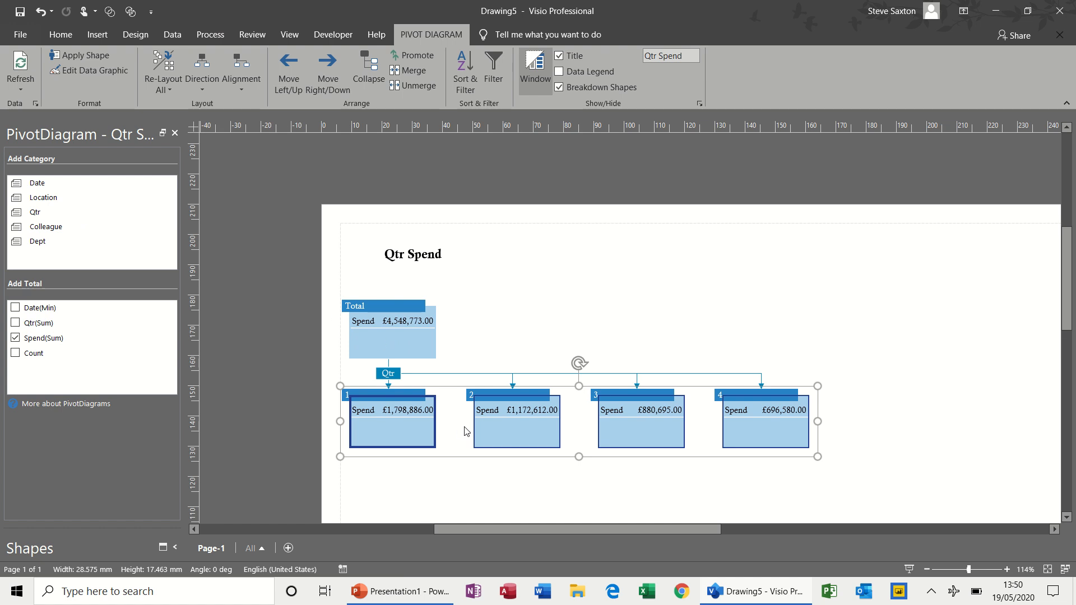
left_click(247, 93)
left_click(204, 87)
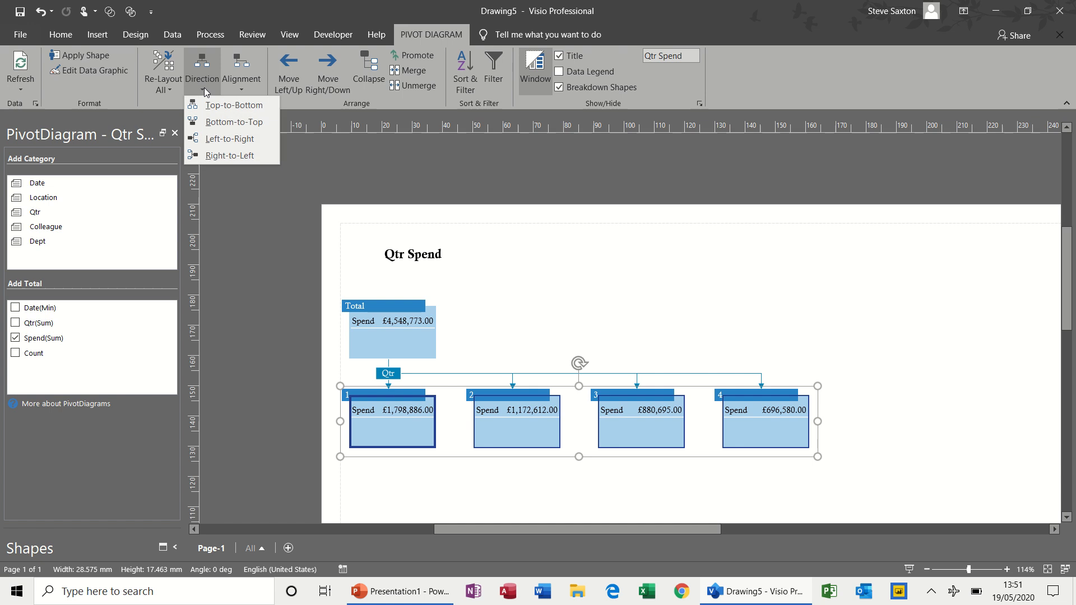
left_click(255, 92)
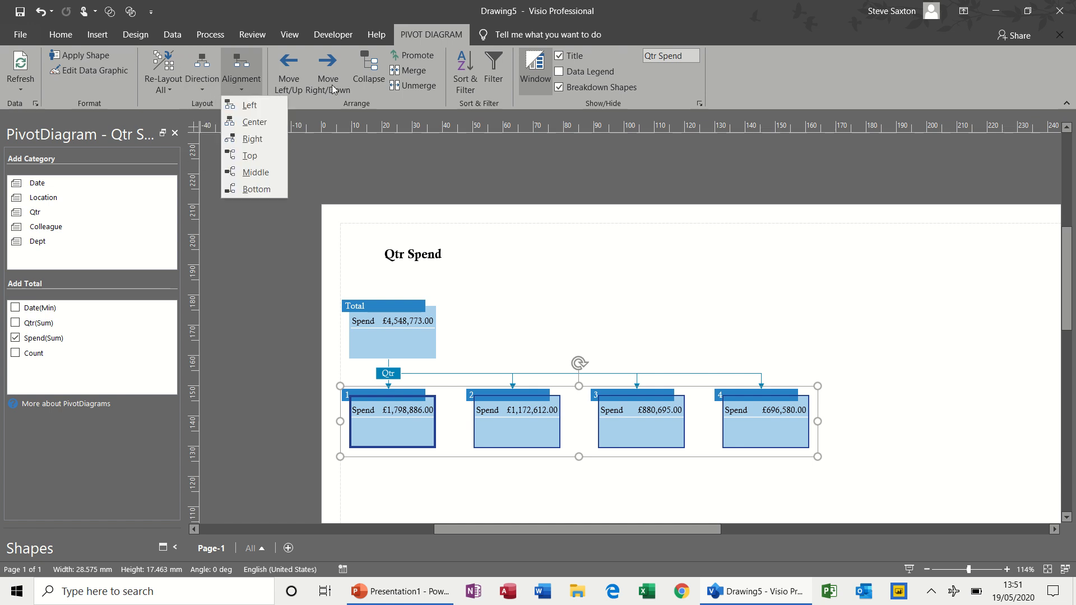
left_click(514, 420)
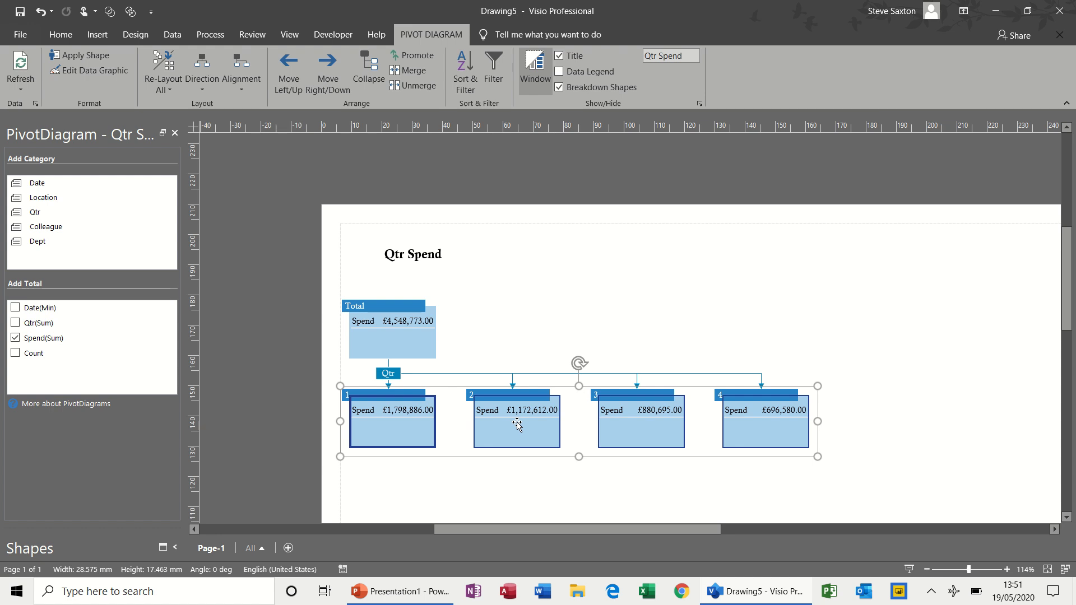
Break the quarter 1 node down by the Dept category.
left_click(514, 424)
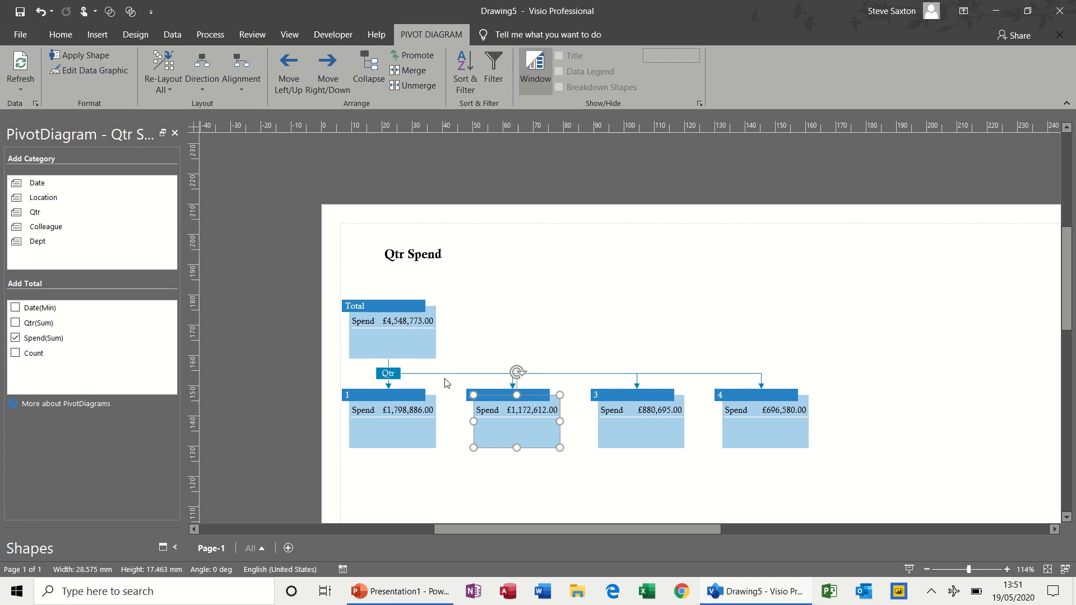
left_click(426, 343)
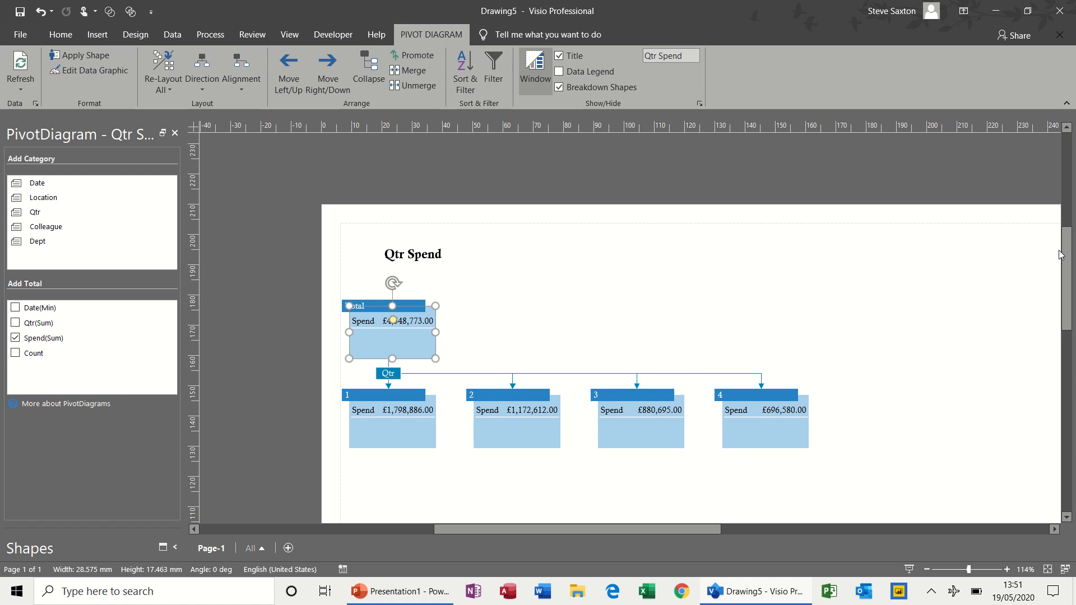
scroll(1065, 260, "down", 3)
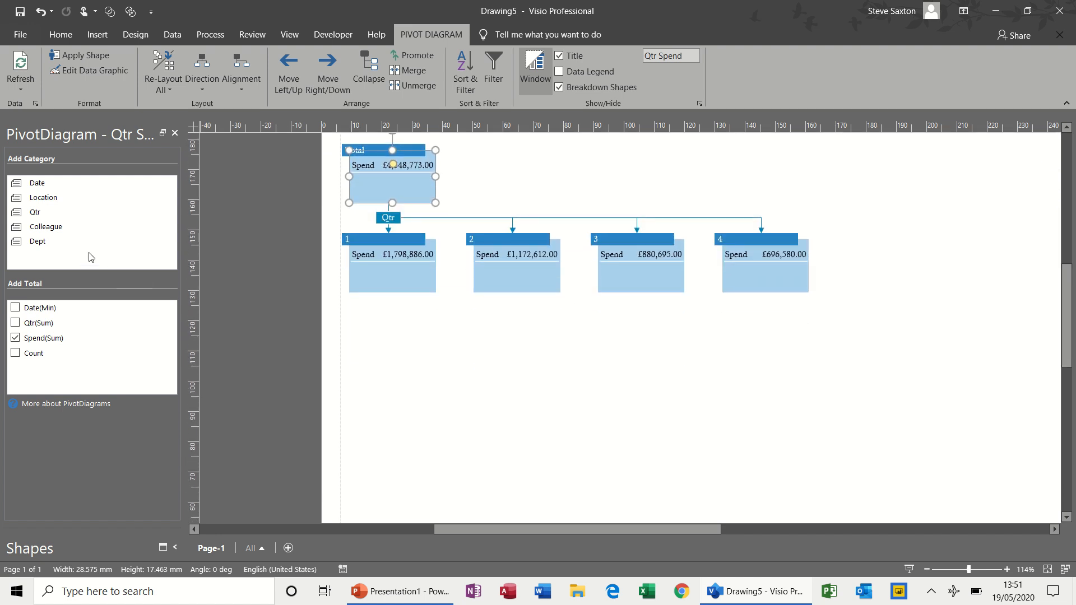
mouse_move(60, 243)
left_click(362, 273)
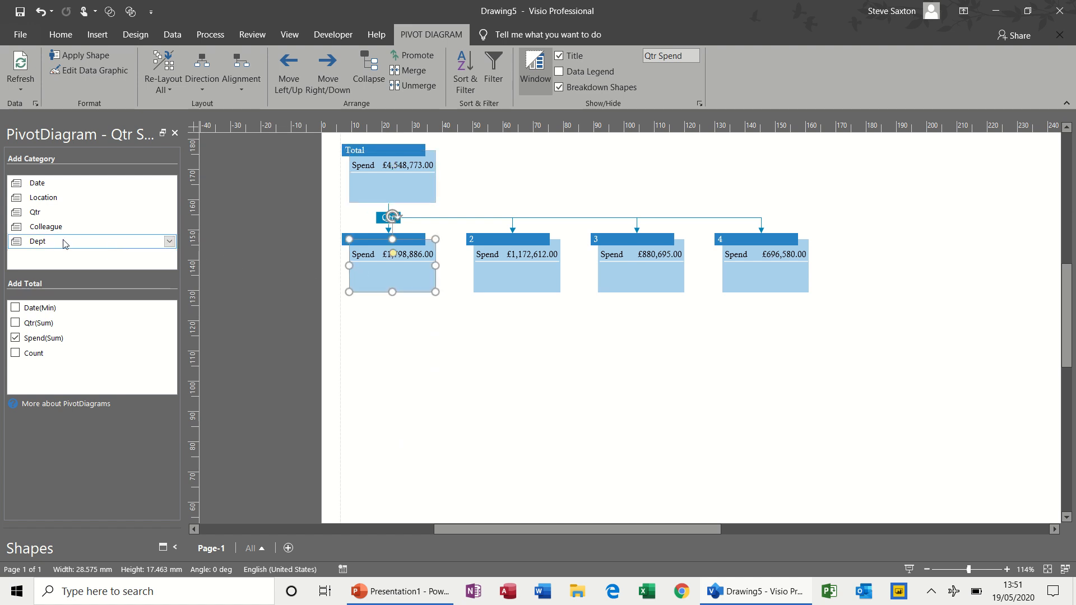
left_click(45, 243)
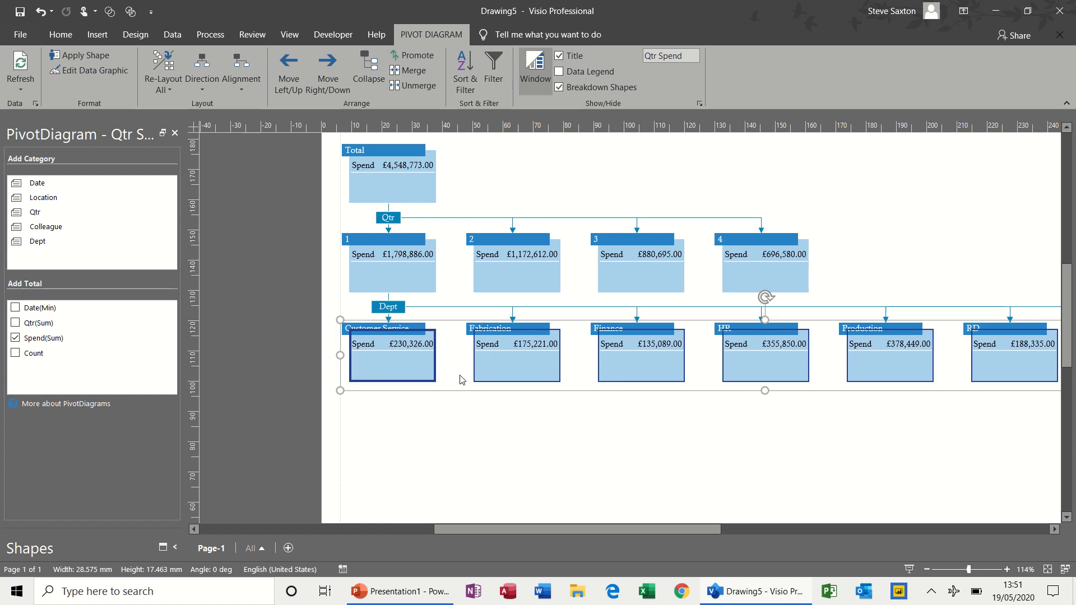
Set the alignment of the department breakdown under the quarter 1 node to Top.
left_click(391, 287)
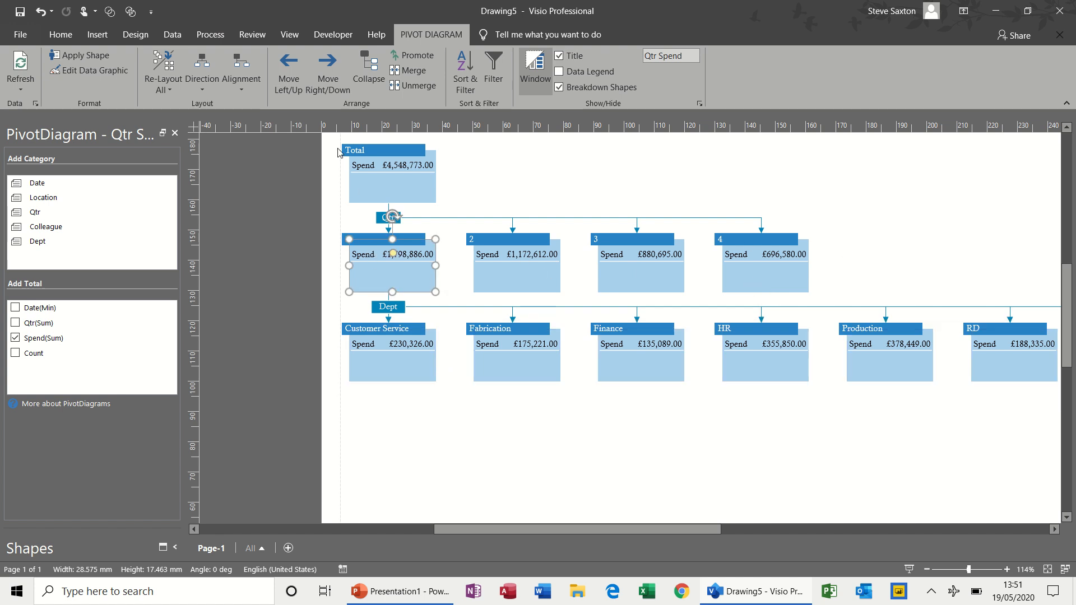
left_click(250, 91)
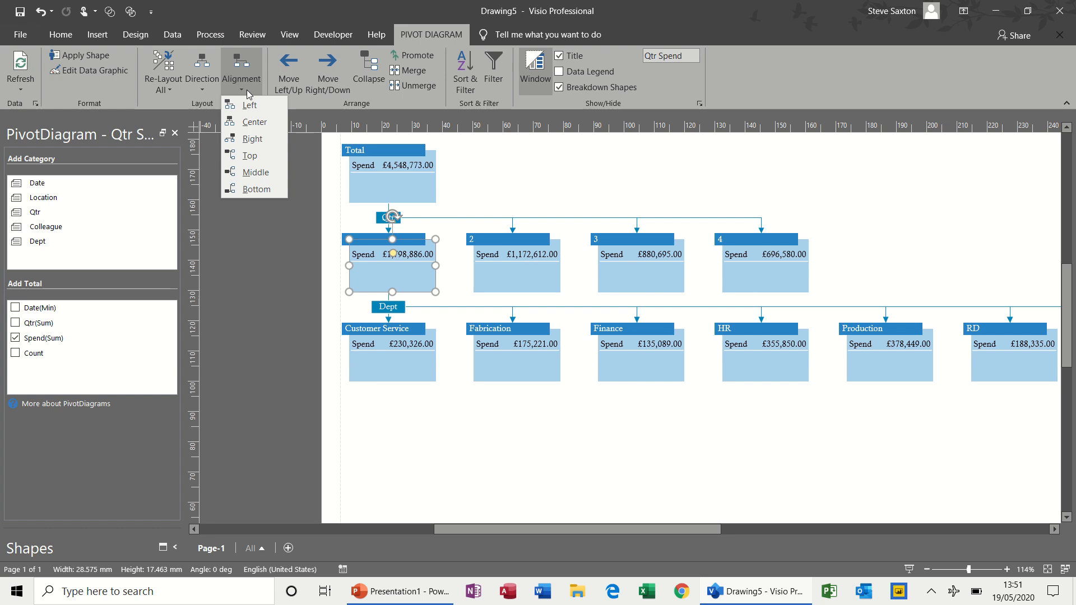
left_click(252, 156)
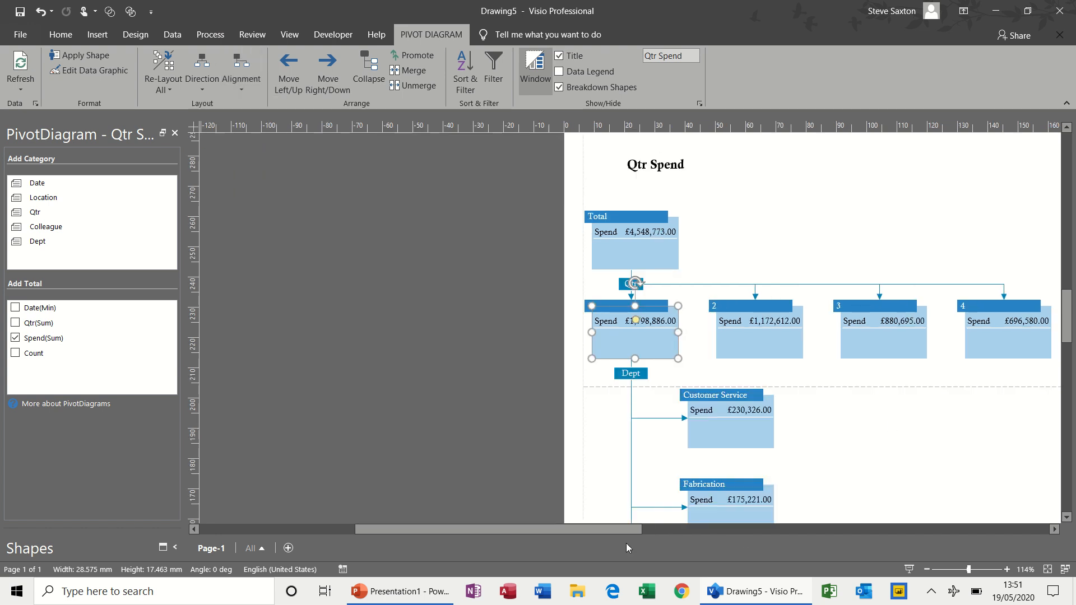
left_click_drag(663, 535, 693, 535)
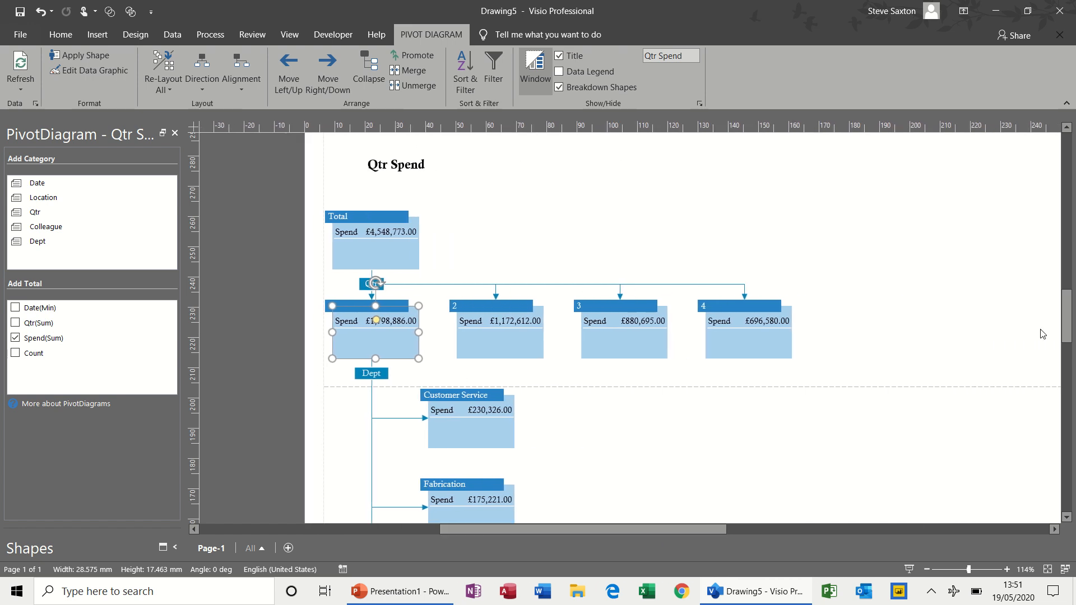
mouse_move(1072, 297)
left_mouse_down()
mouse_move(1073, 367)
mouse_move(1073, 317)
left_mouse_up()
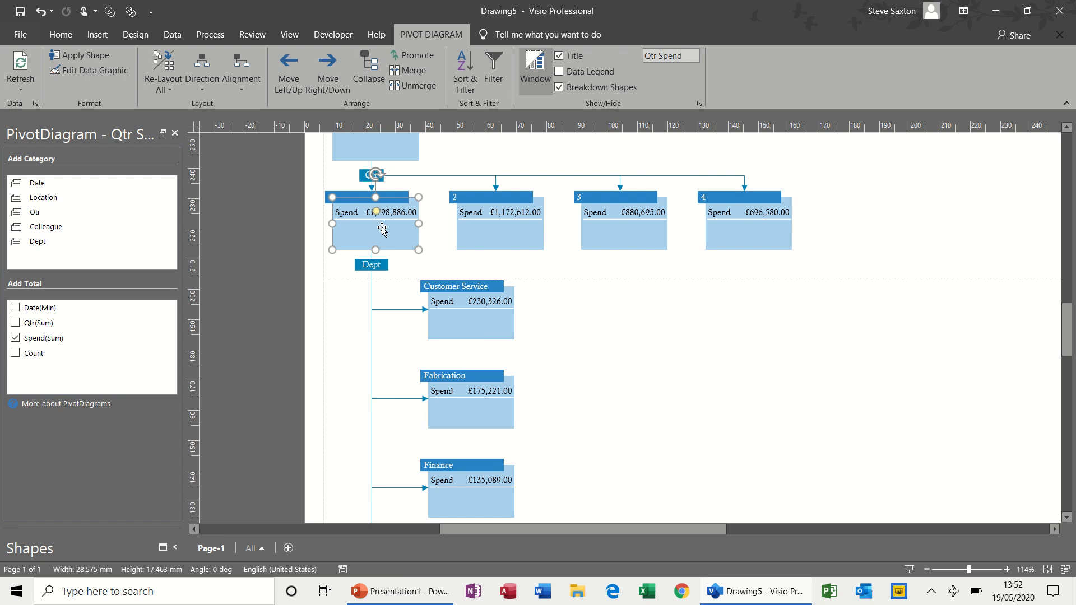
Filter the Dept breakdown to show only data where Dept equals HR.
left_click(493, 80)
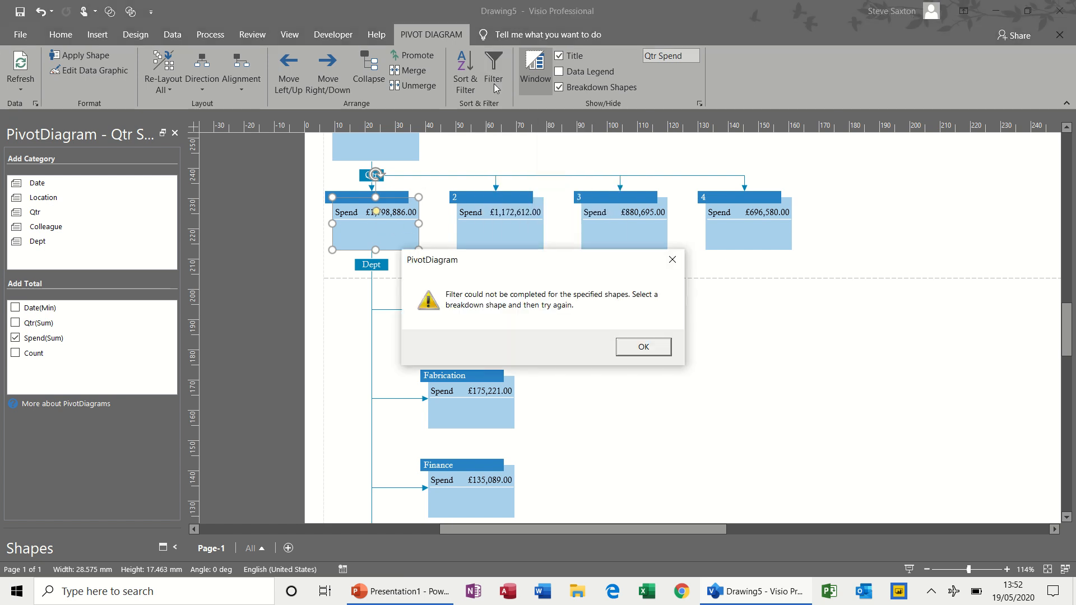
left_click(634, 347)
left_click(386, 267)
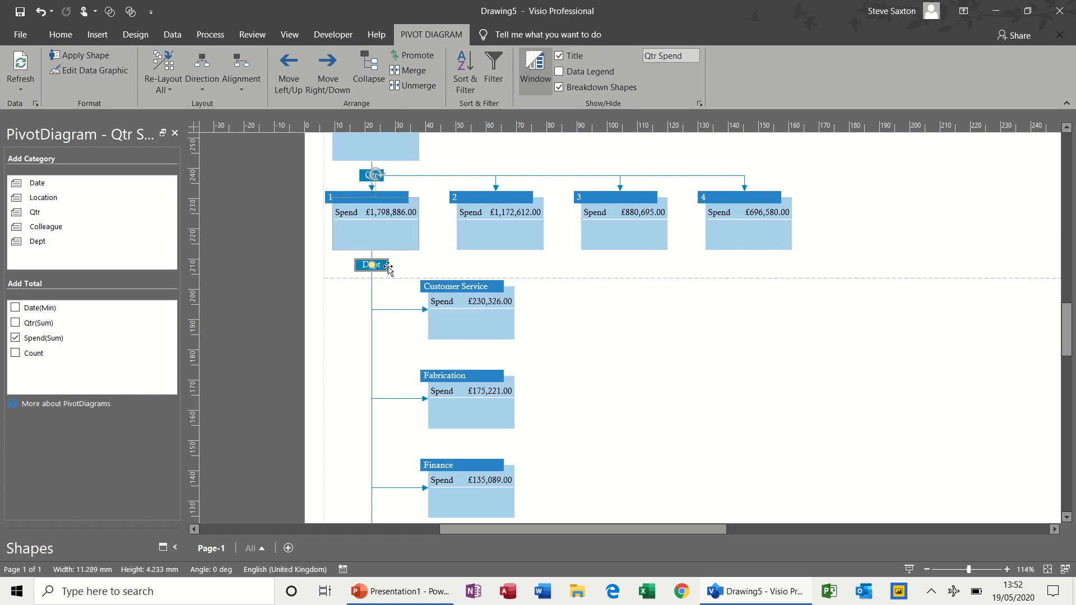
left_click(494, 84)
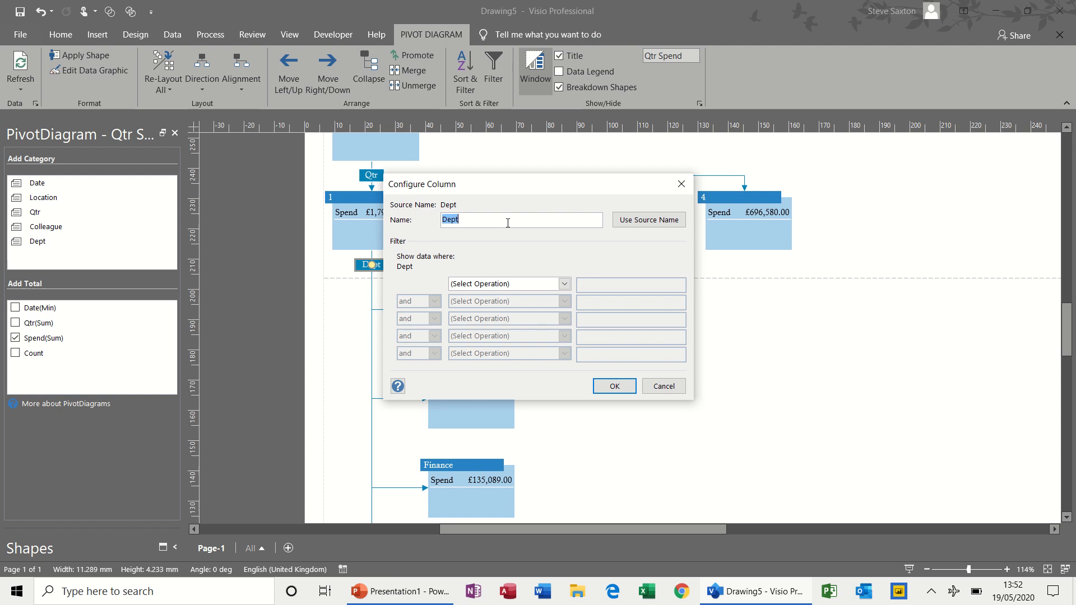
left_click(558, 284)
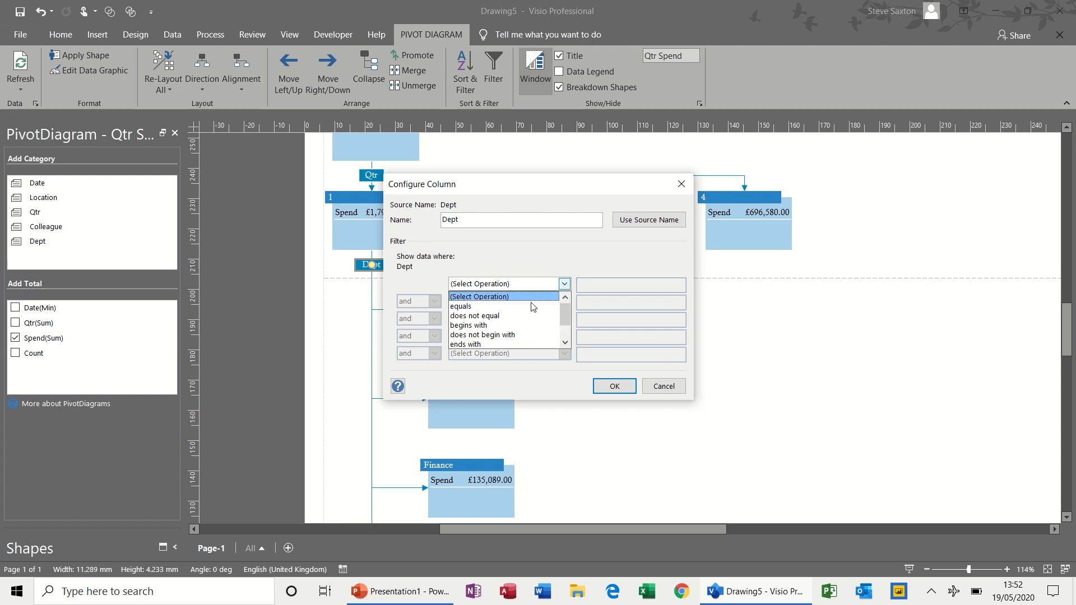
left_click(531, 306)
left_click(591, 288)
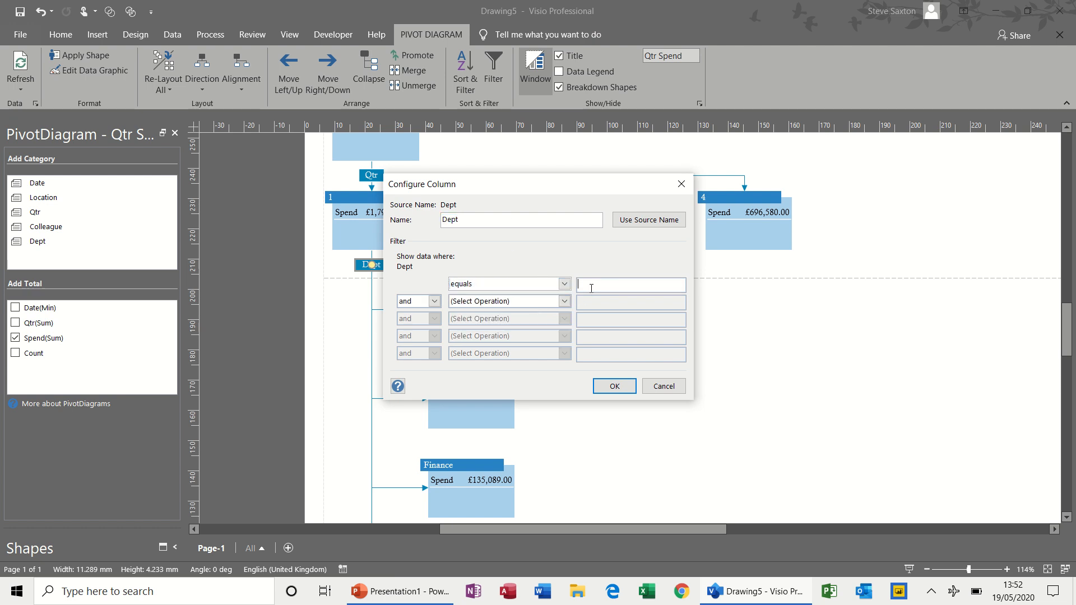
type("HR")
left_click(622, 385)
left_click(621, 385)
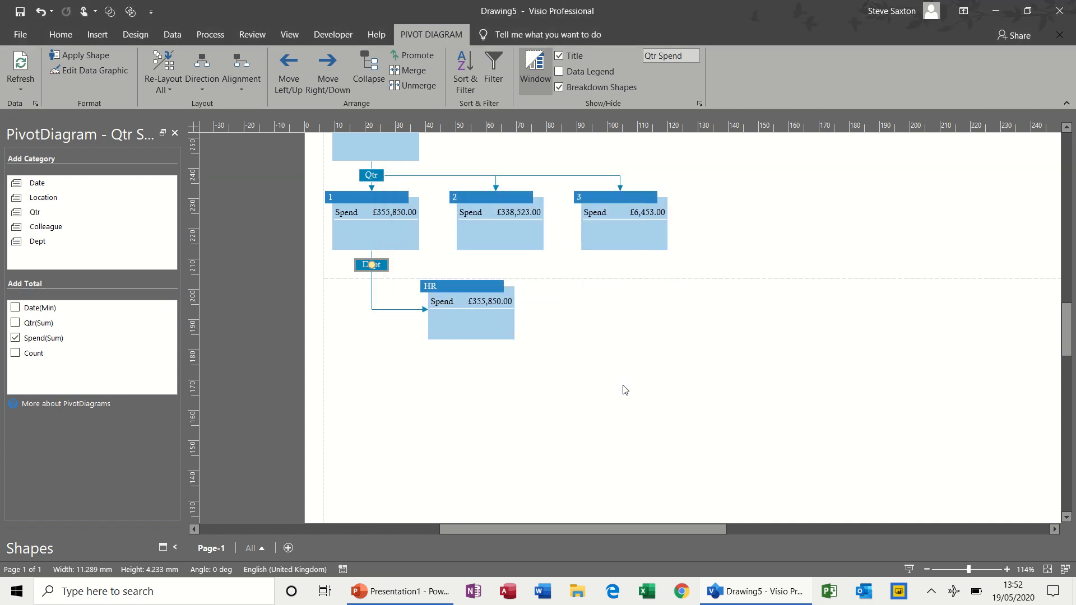
Break the HR node down by the Colleague category and set its alignment to Top.
left_click(486, 327)
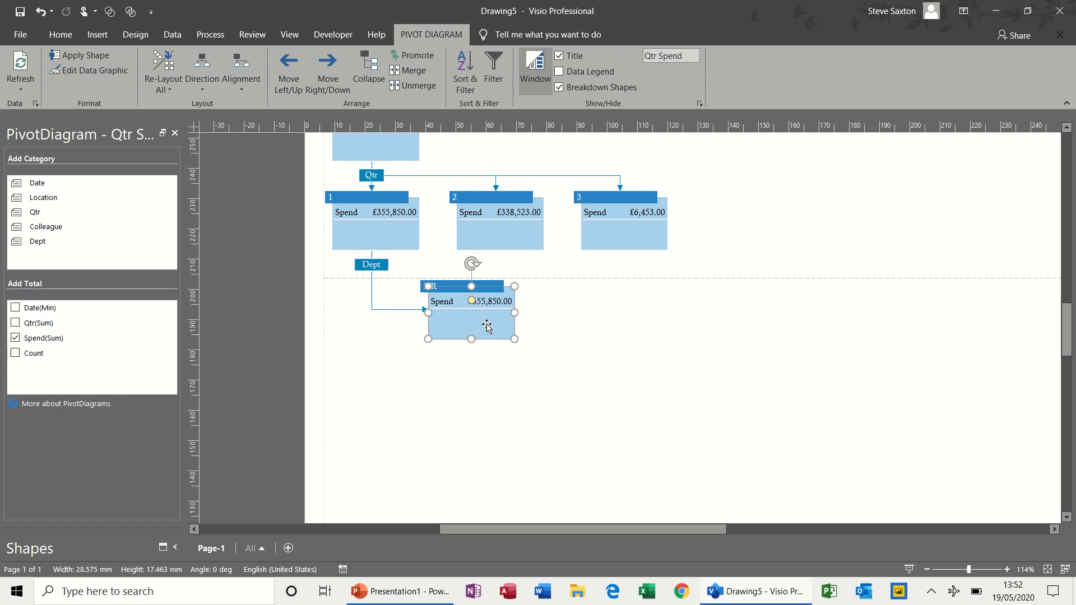
left_click(92, 228)
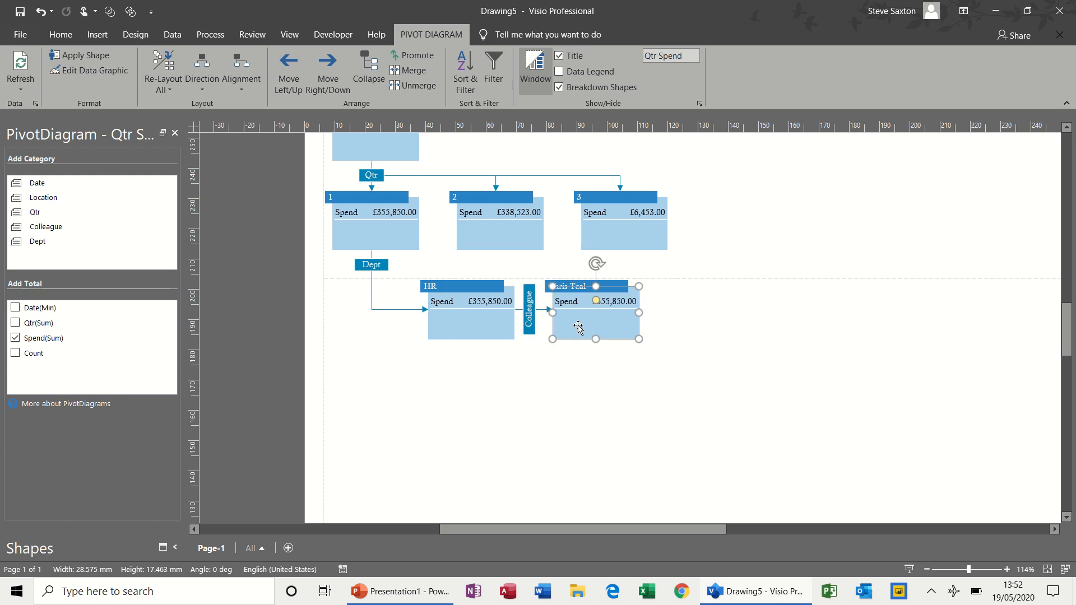
left_click(499, 325)
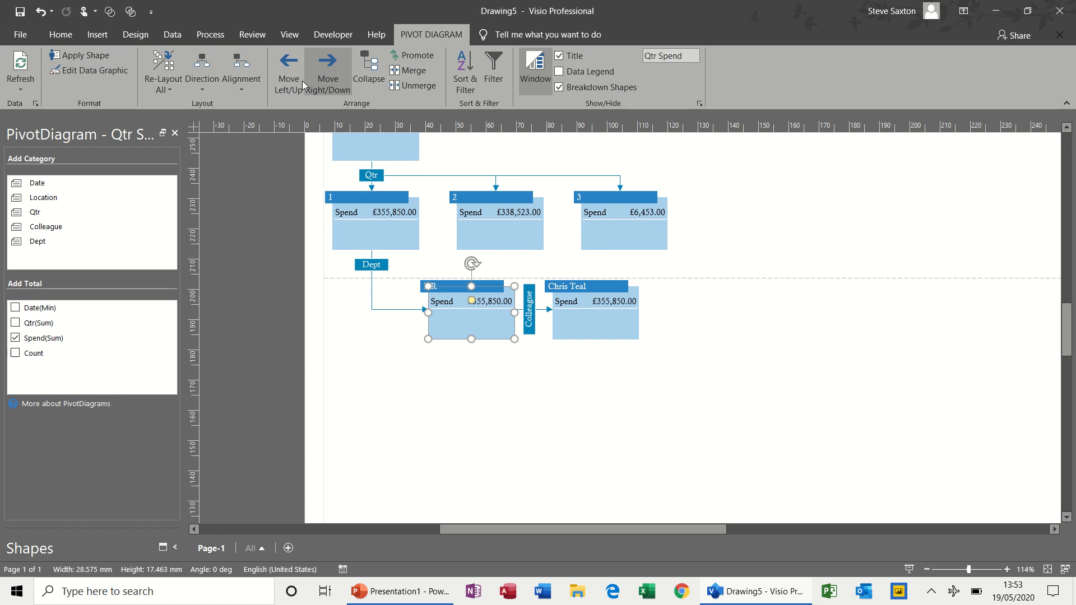
left_click(243, 88)
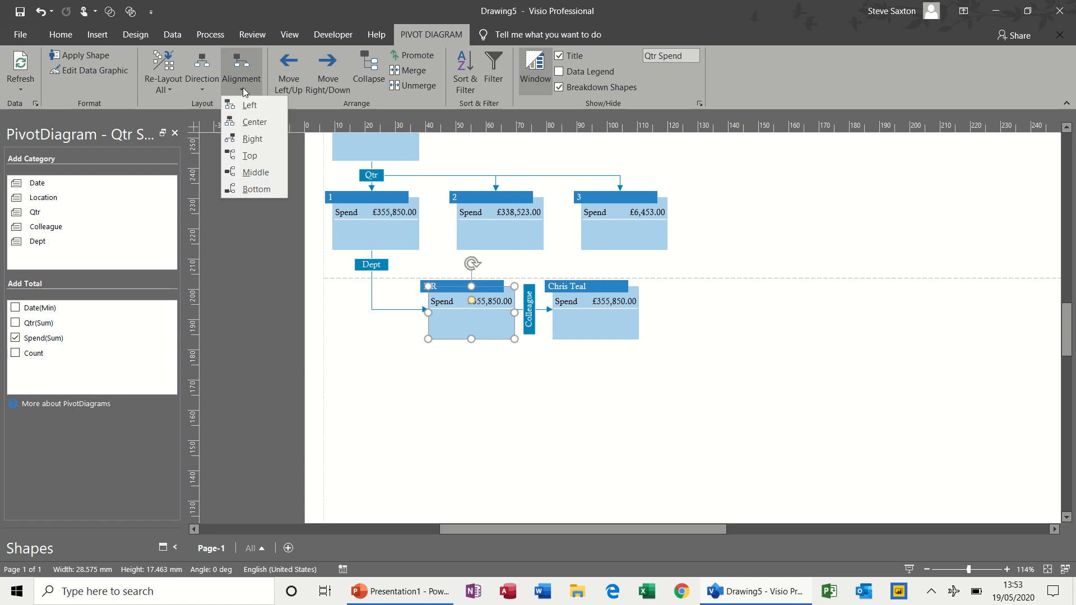
left_click(251, 156)
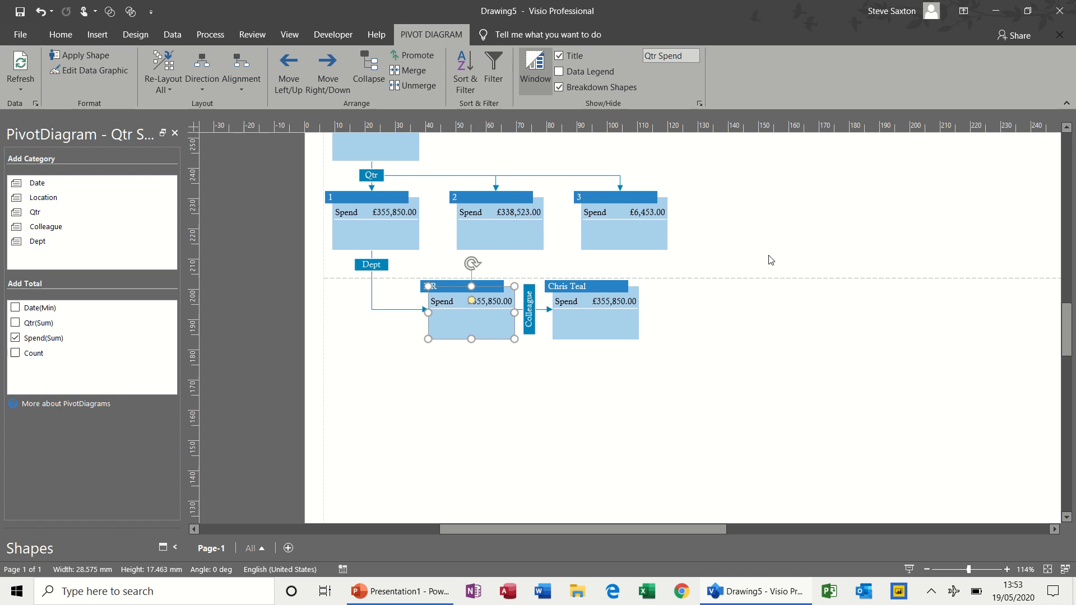
Collapse the Colleague breakdown of the HR node and the Dept breakdown of the quarter 1 node.
left_click_drag(1066, 331, 1066, 311)
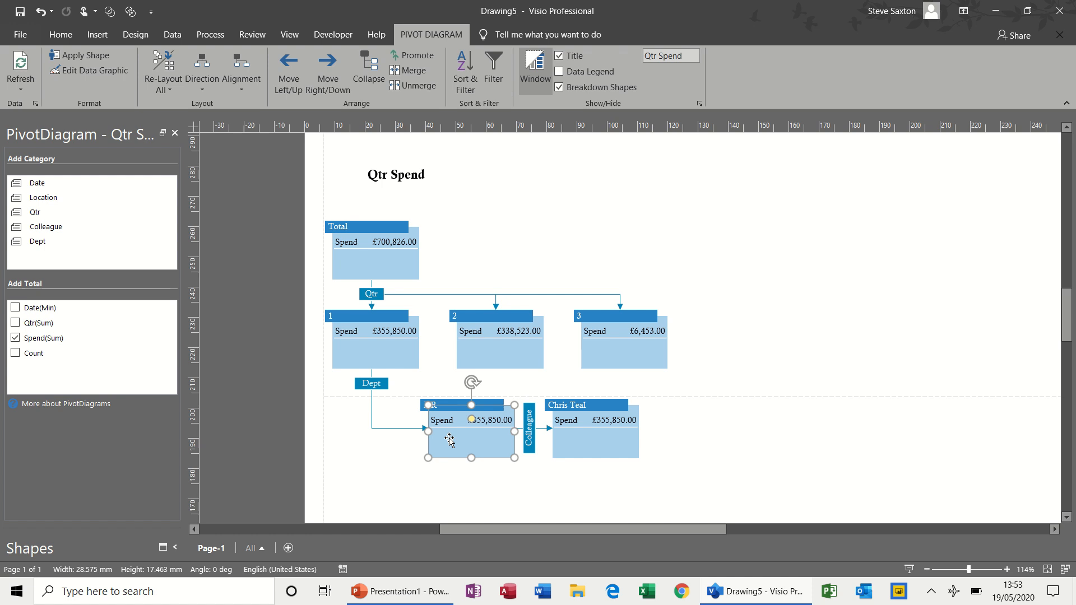
left_click(366, 65)
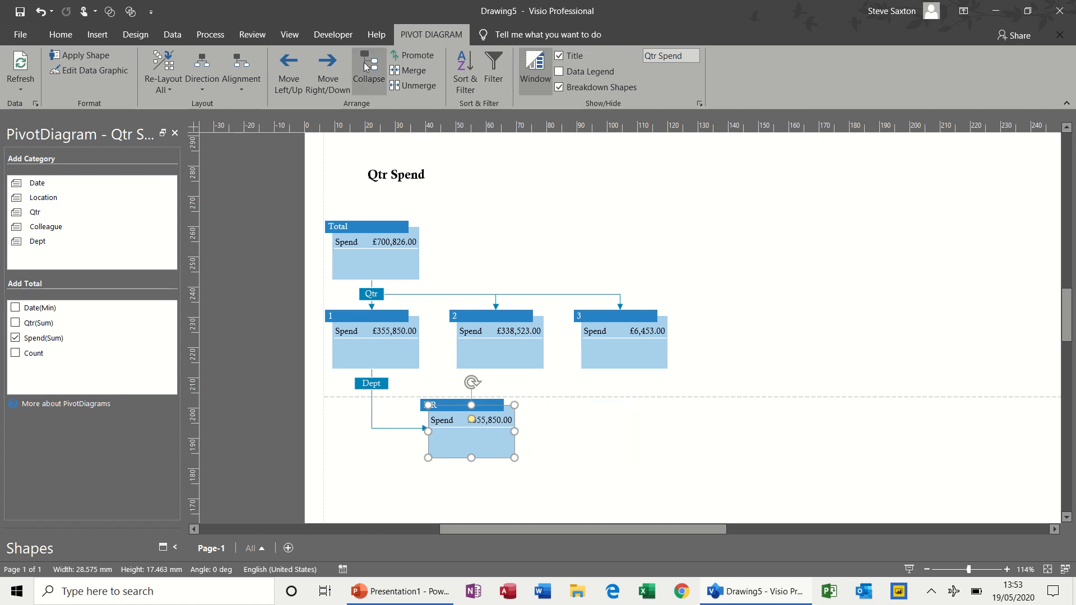
left_click(387, 362)
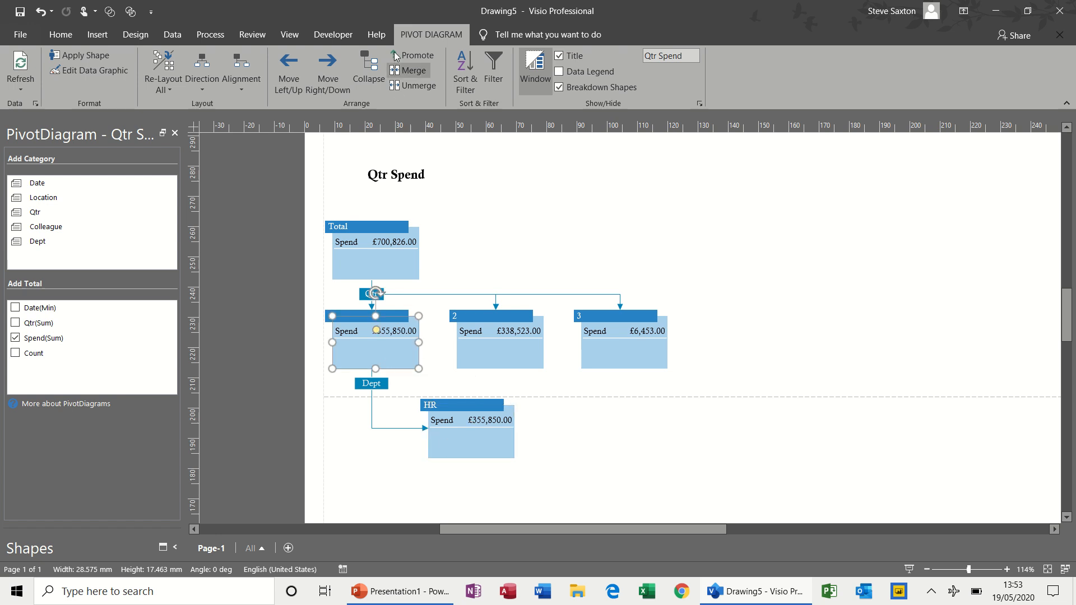
left_click(374, 68)
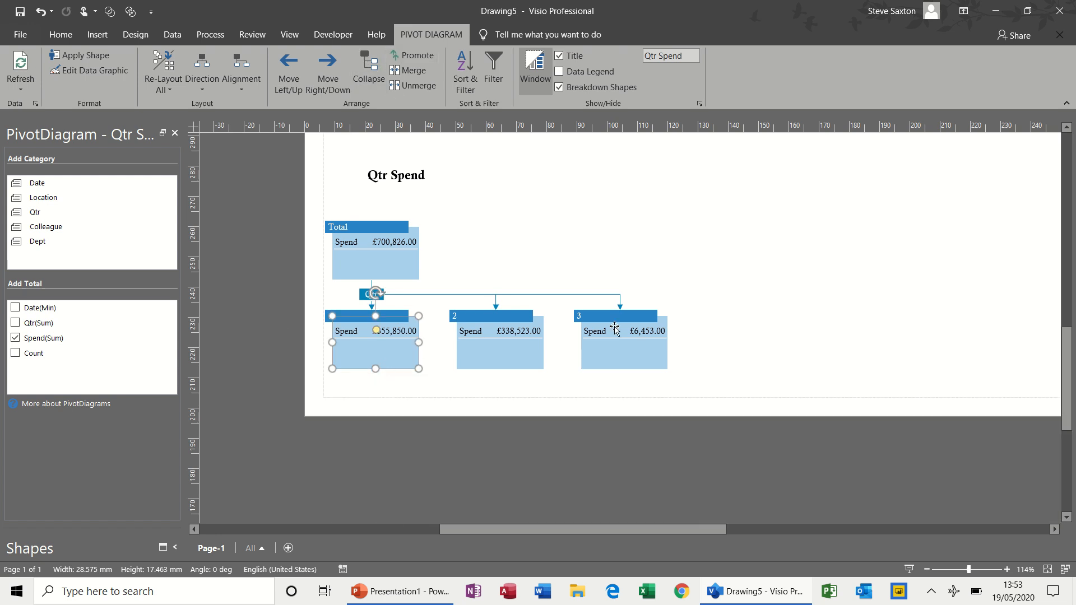
Collapse the Total node's quarterly breakdown and break the Total node down by Location instead.
left_click(568, 242)
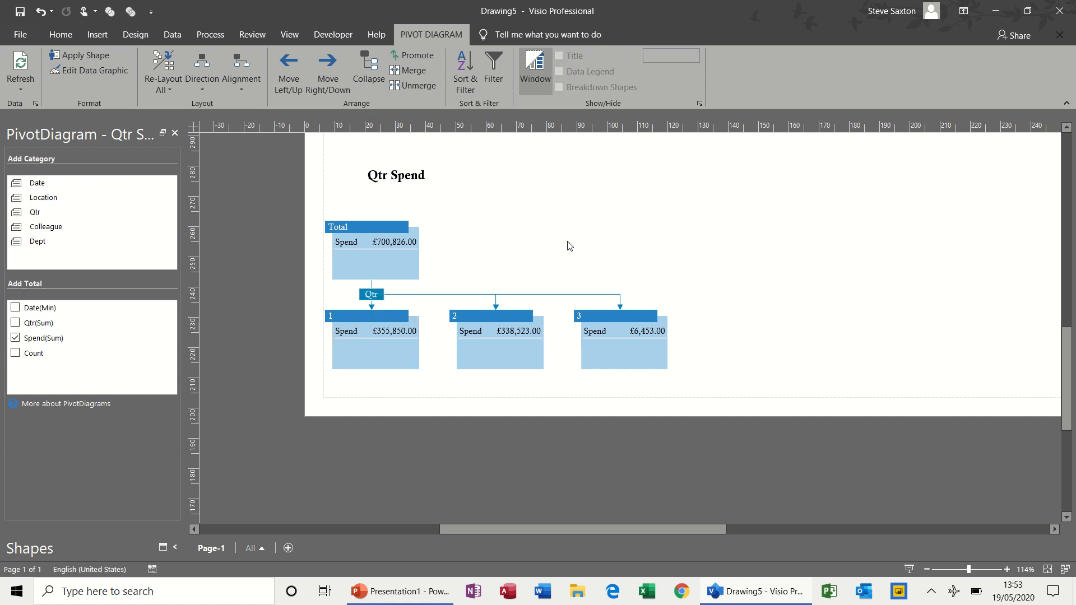
left_click(398, 266)
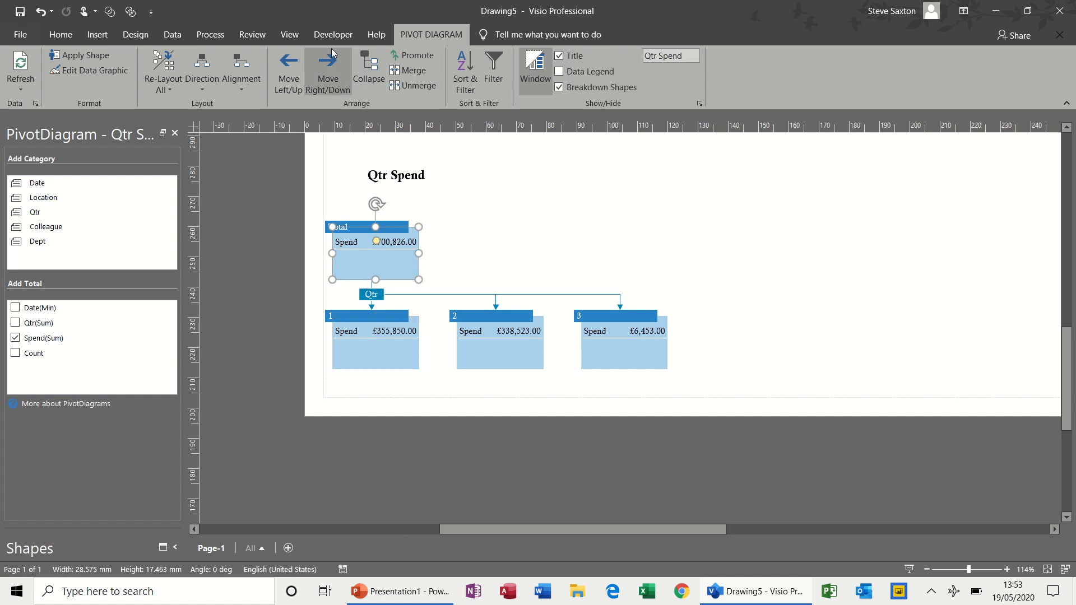
left_click(368, 66)
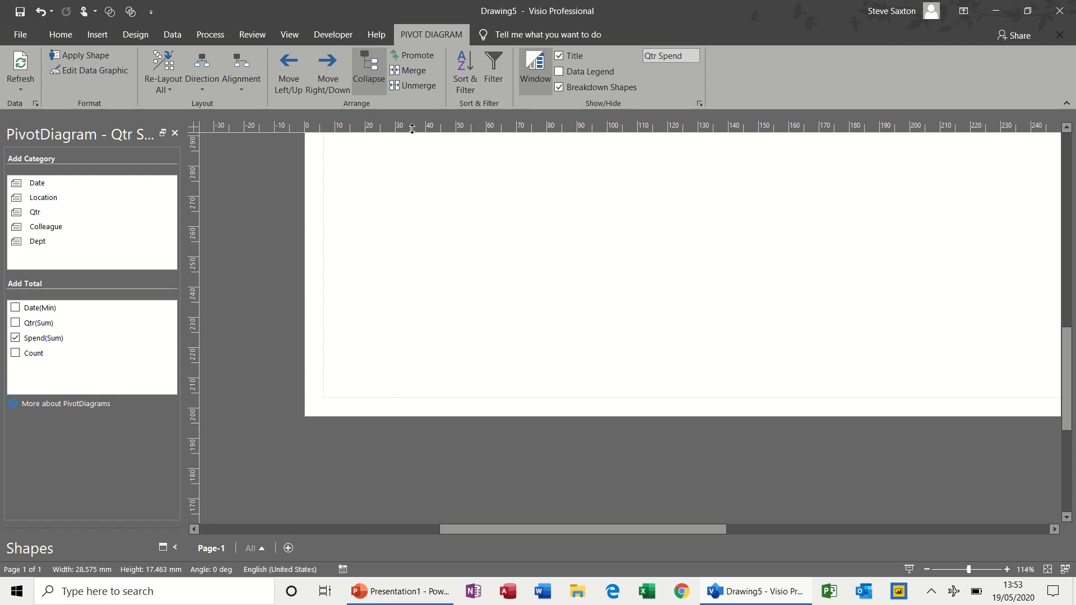
left_click_drag(1071, 350, 1071, 278)
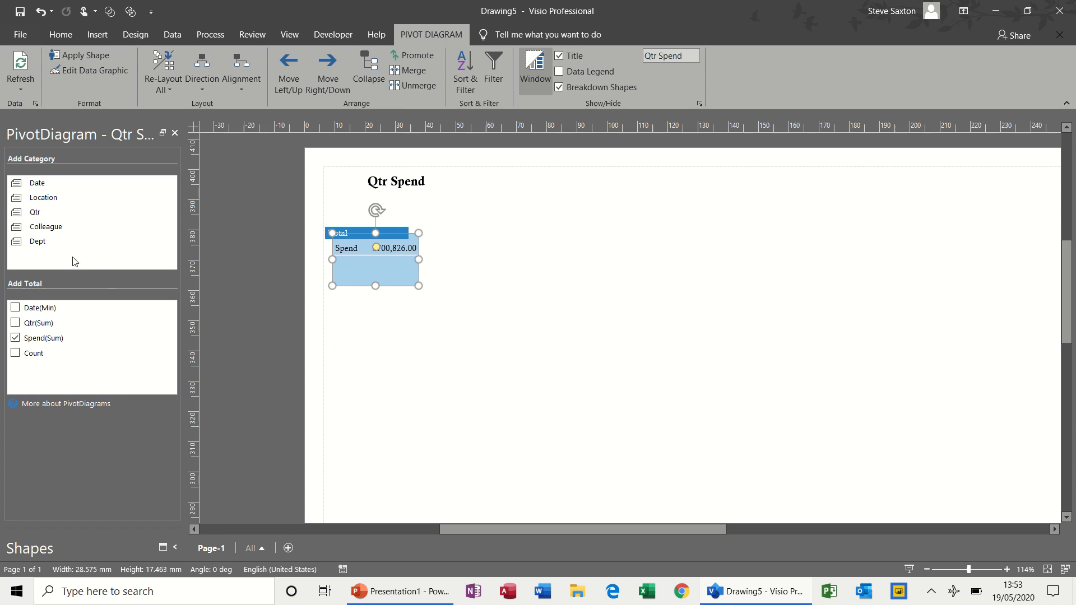
left_click(52, 198)
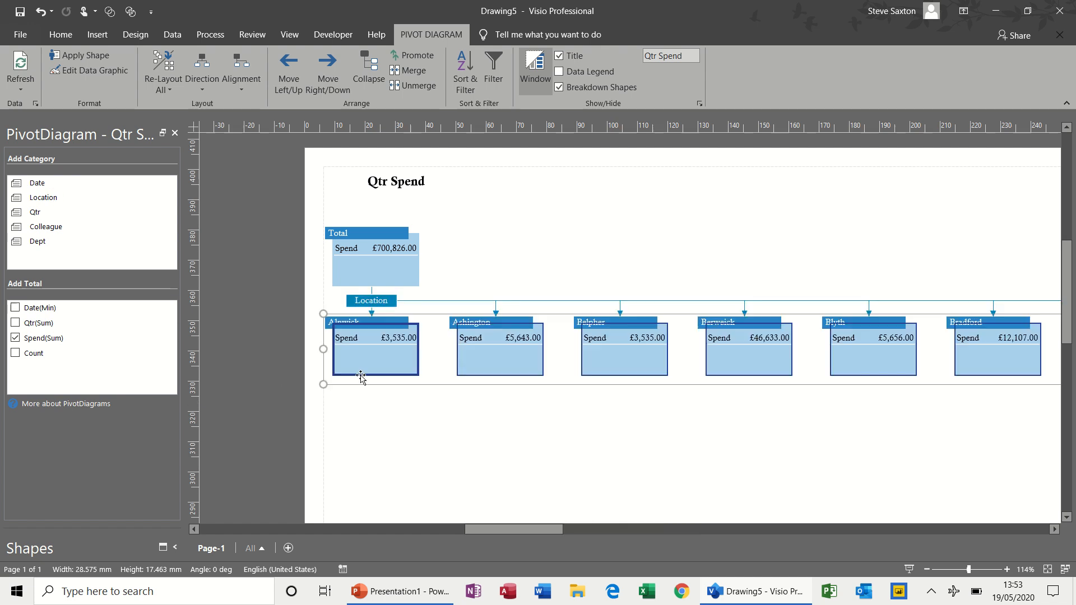
left_click(397, 363)
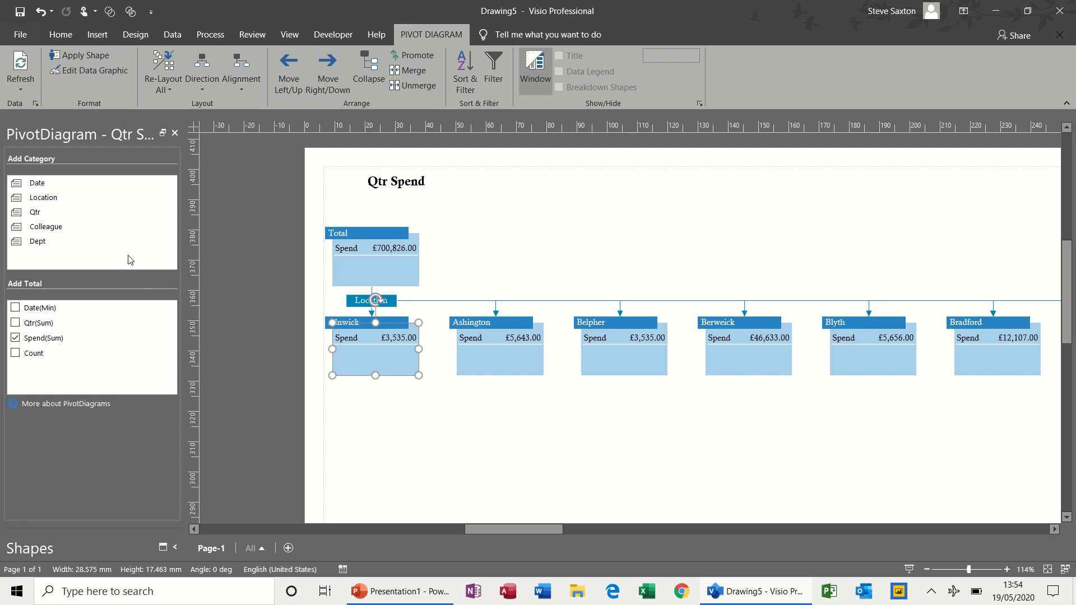
left_click(102, 219)
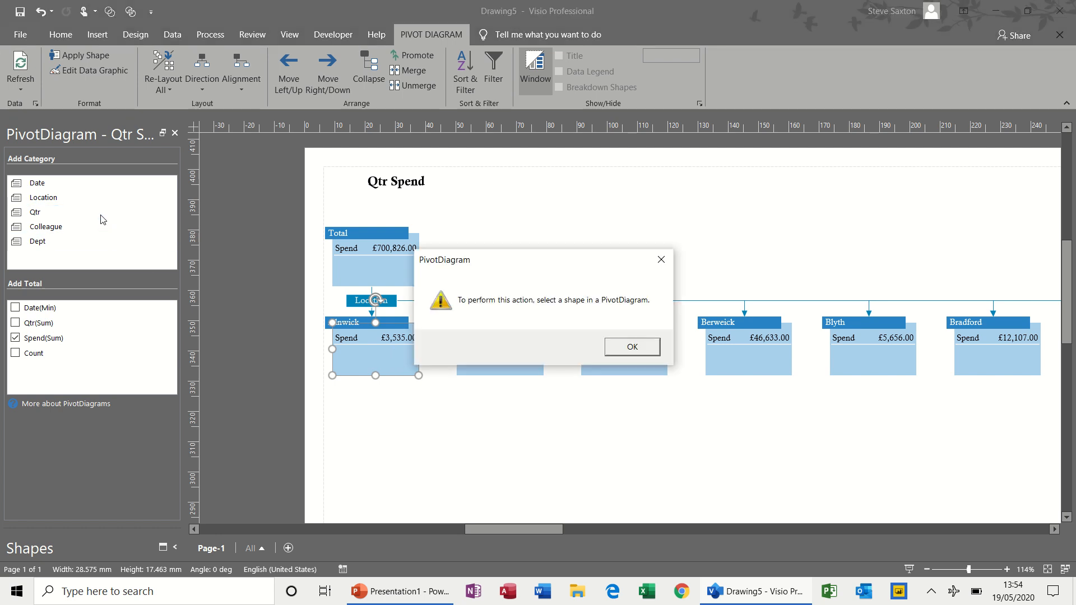
left_click(630, 347)
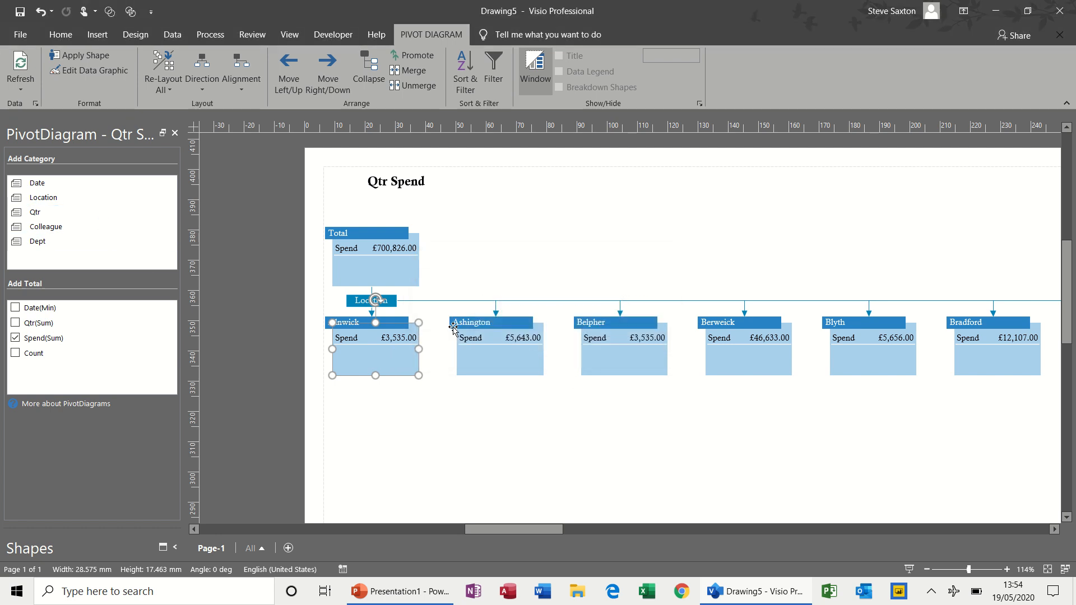
left_click(395, 307)
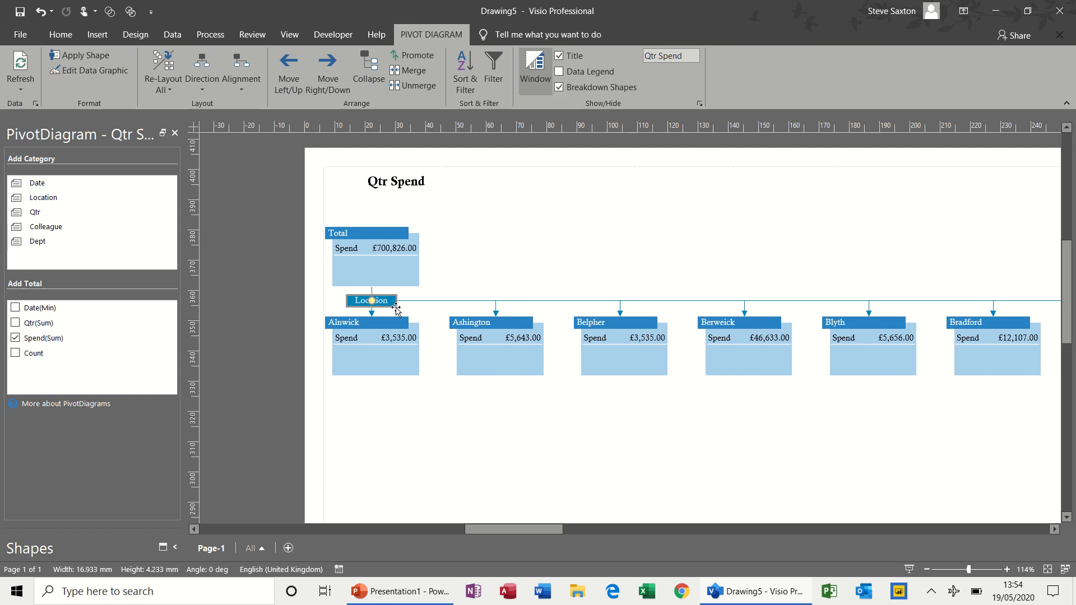
left_click(50, 217)
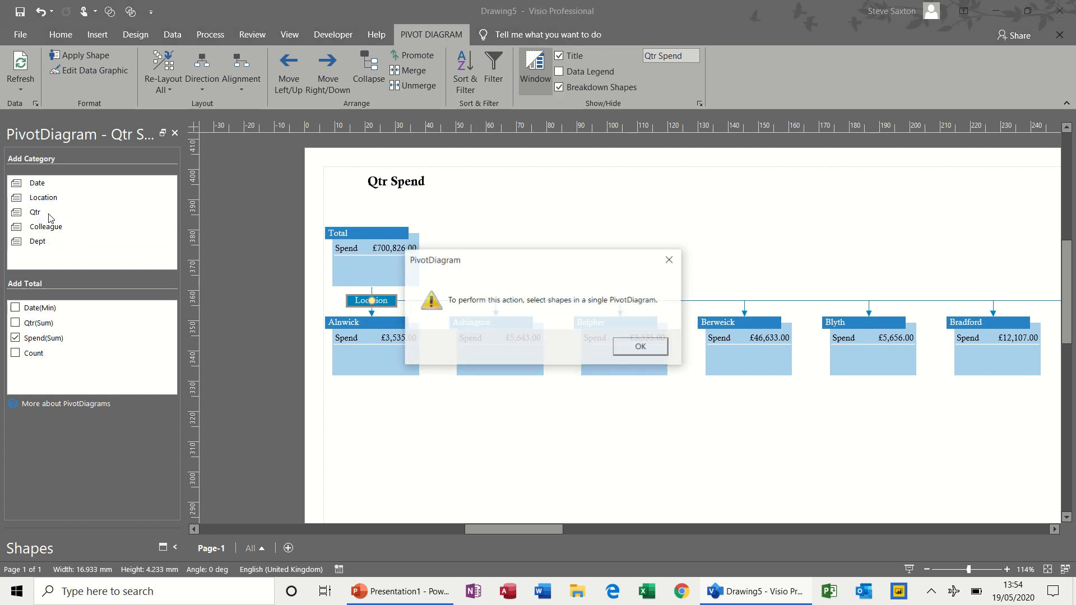
left_click(641, 347)
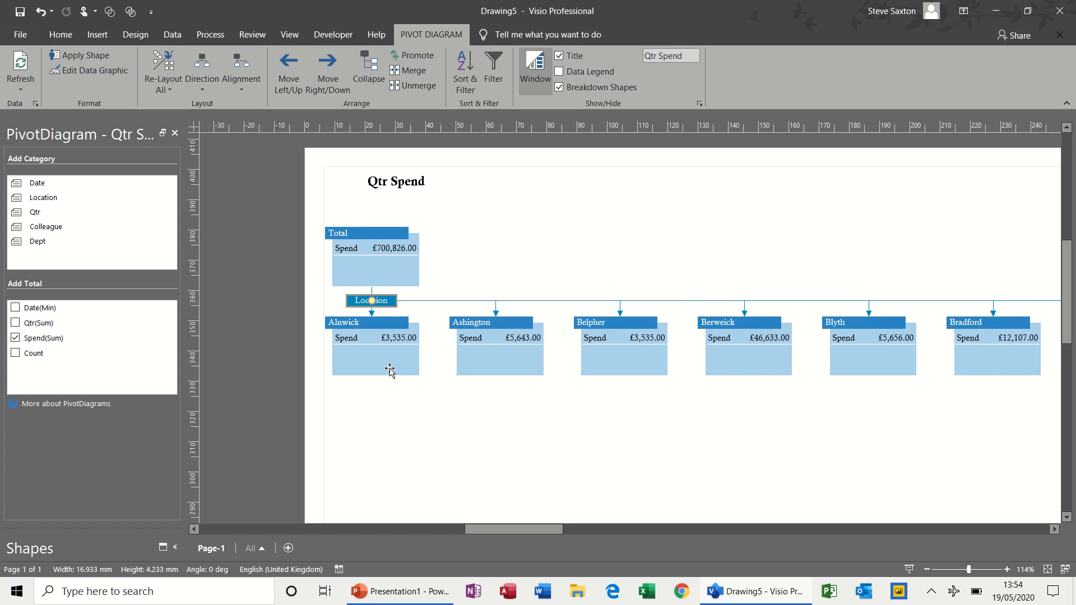
Break the Alnwick and Ashington location nodes down by the Qtr category.
left_click(387, 367)
left_click(61, 214)
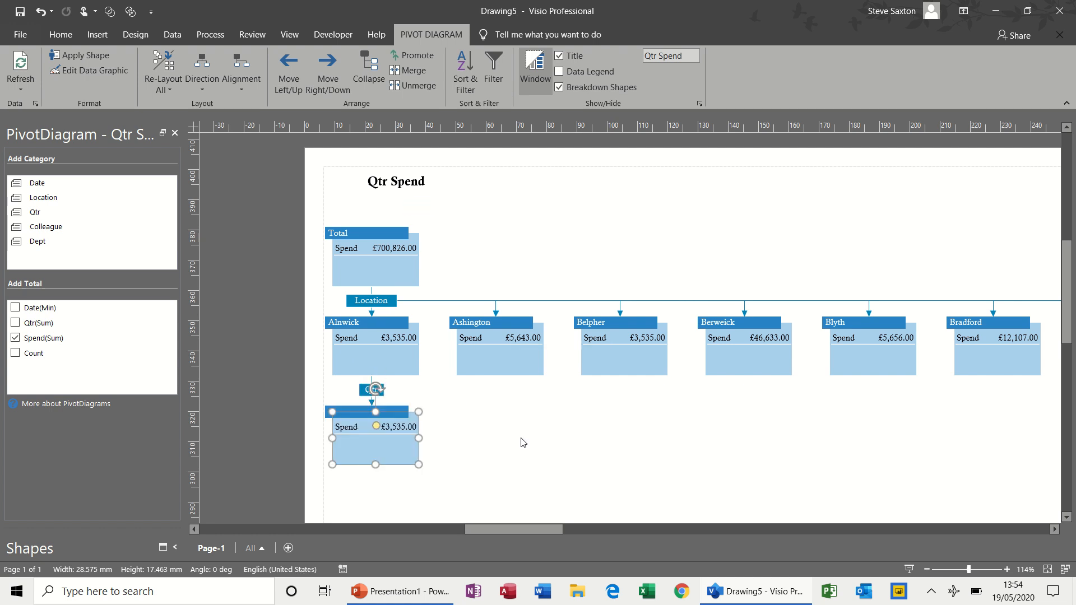
left_click(462, 410)
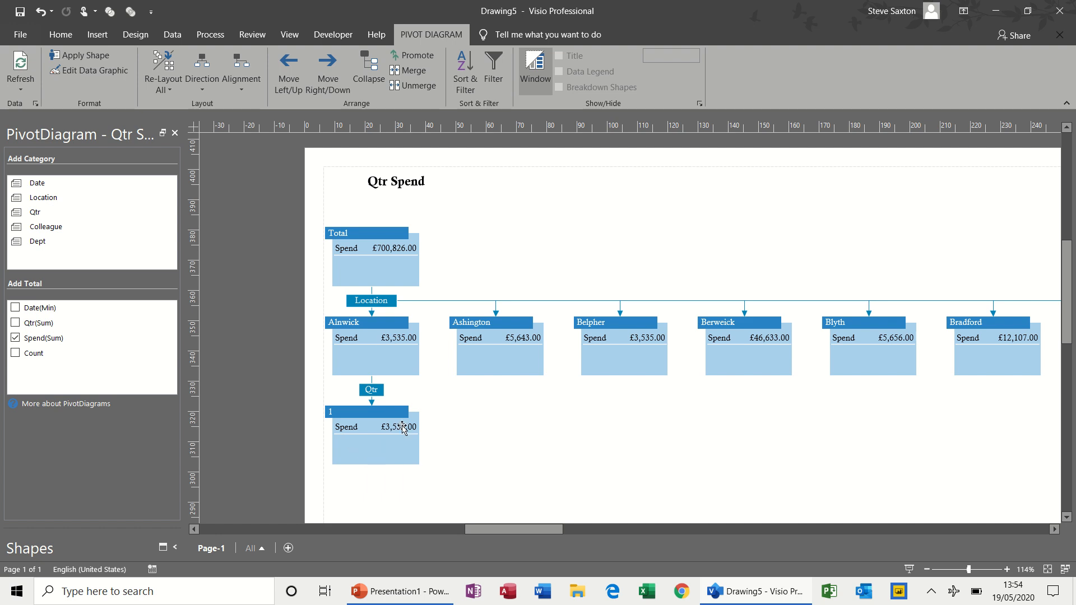
left_click(497, 359)
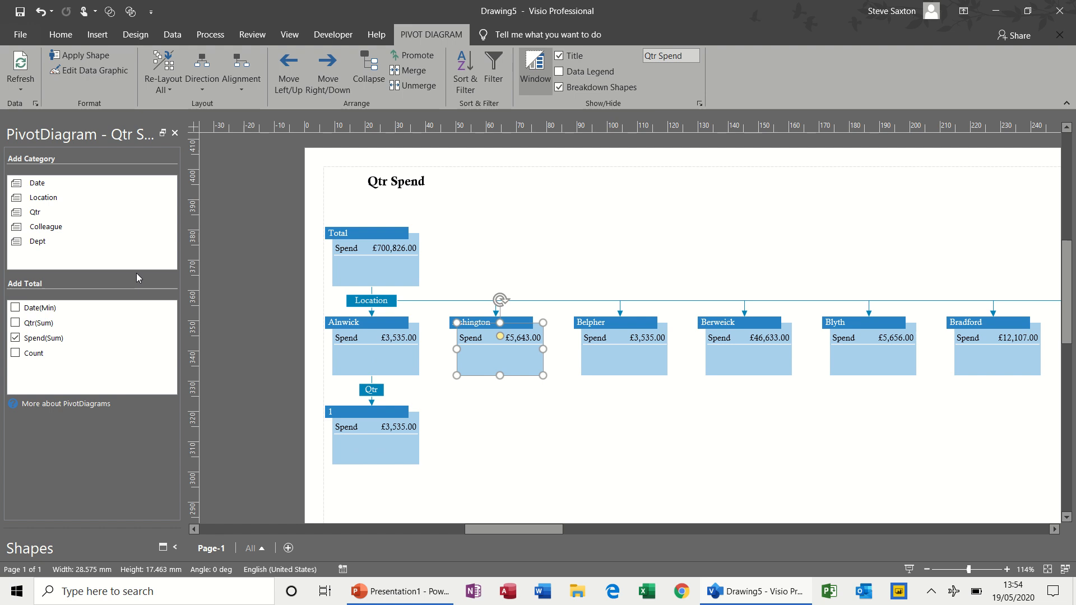
left_click(72, 212)
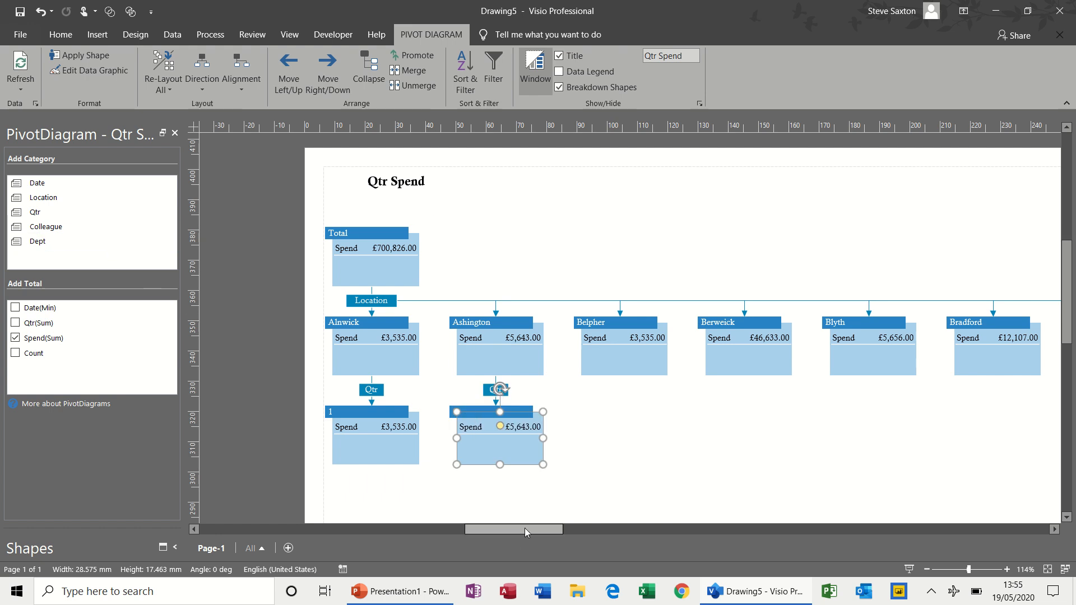
Break the Derby location node down by the Qtr category.
left_click_drag(525, 528, 665, 546)
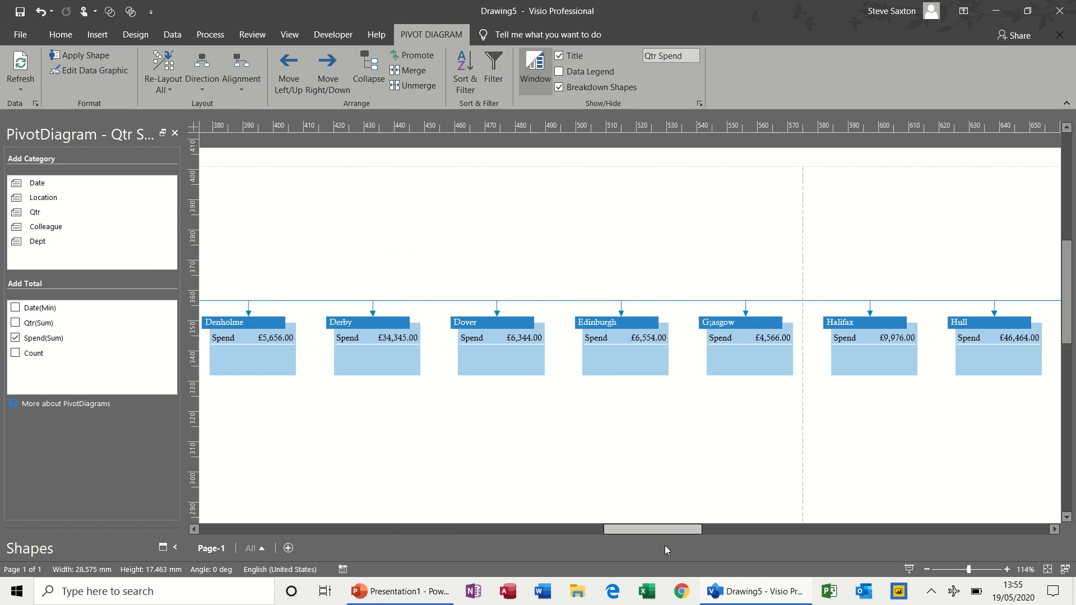
left_click(361, 353)
left_click(68, 212)
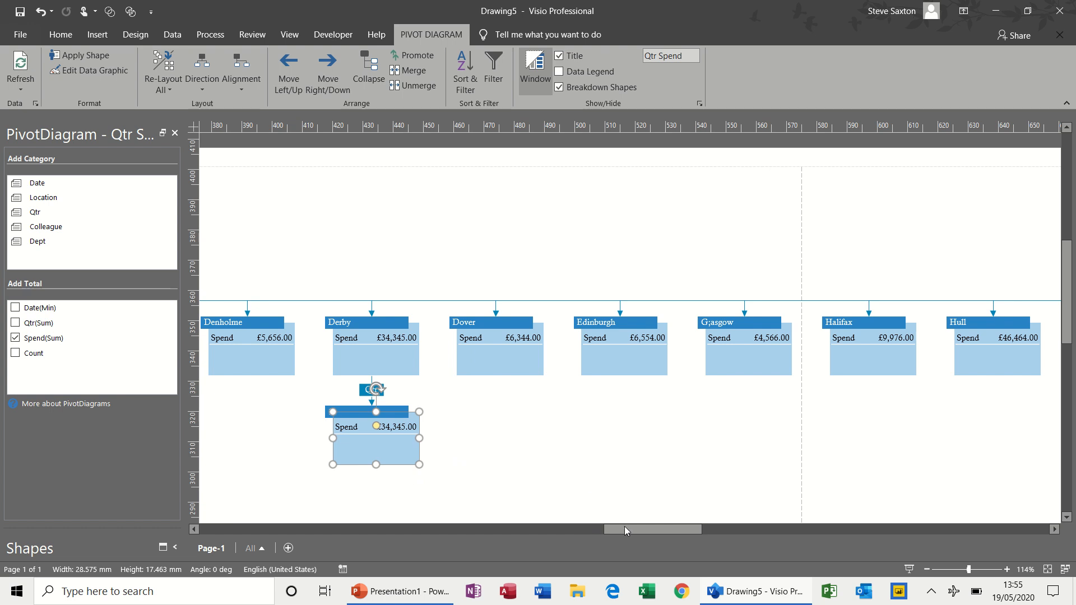
Collapse the Qtr breakdown of the Alnwick node and the Location breakdown of the Total node.
left_click_drag(628, 530, 476, 537)
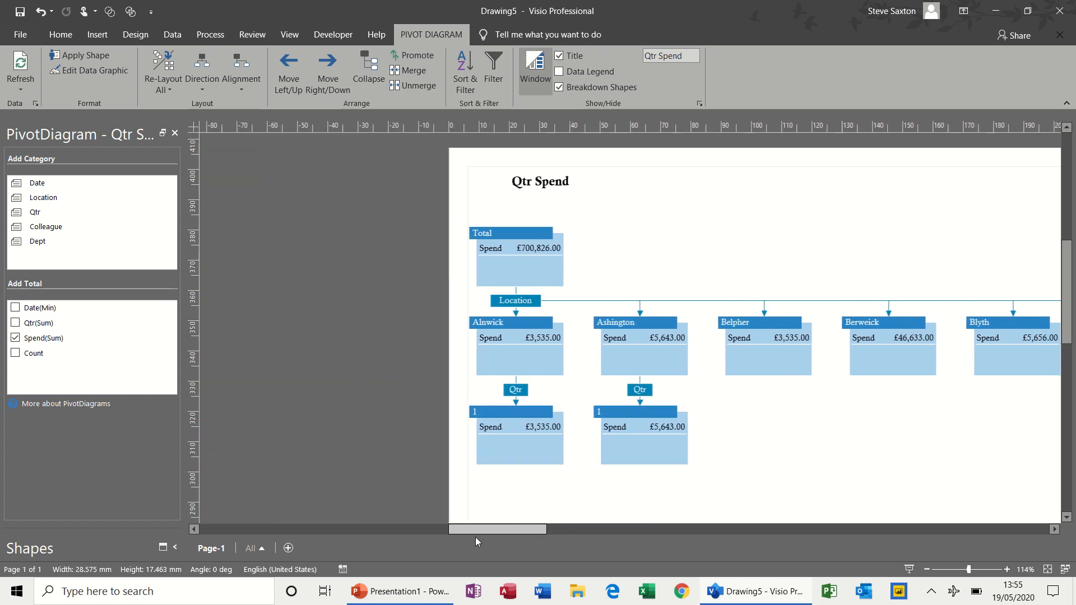
left_click(513, 357)
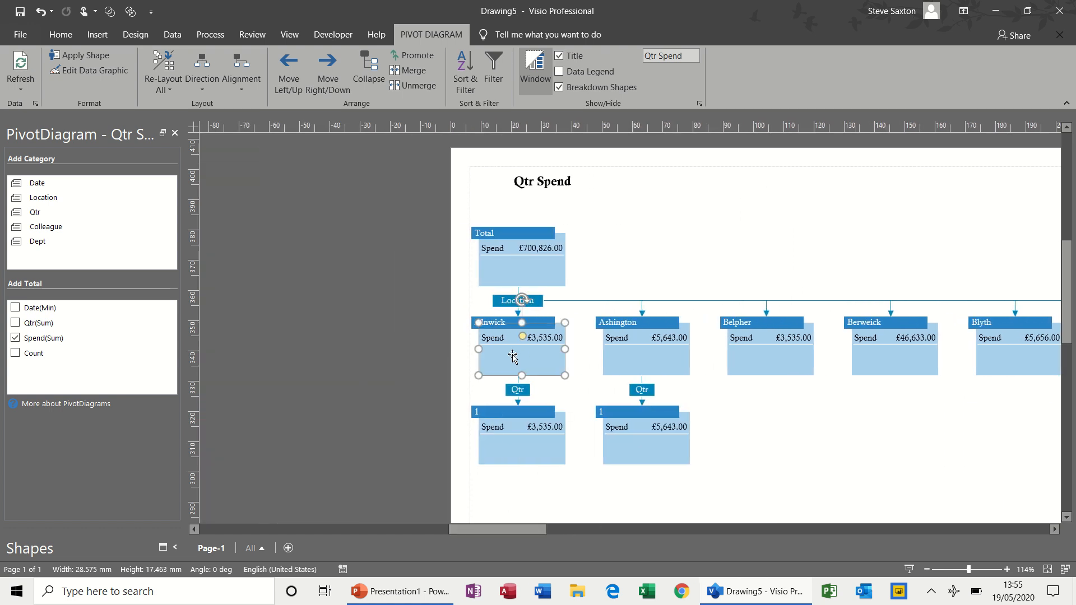
left_click(377, 76)
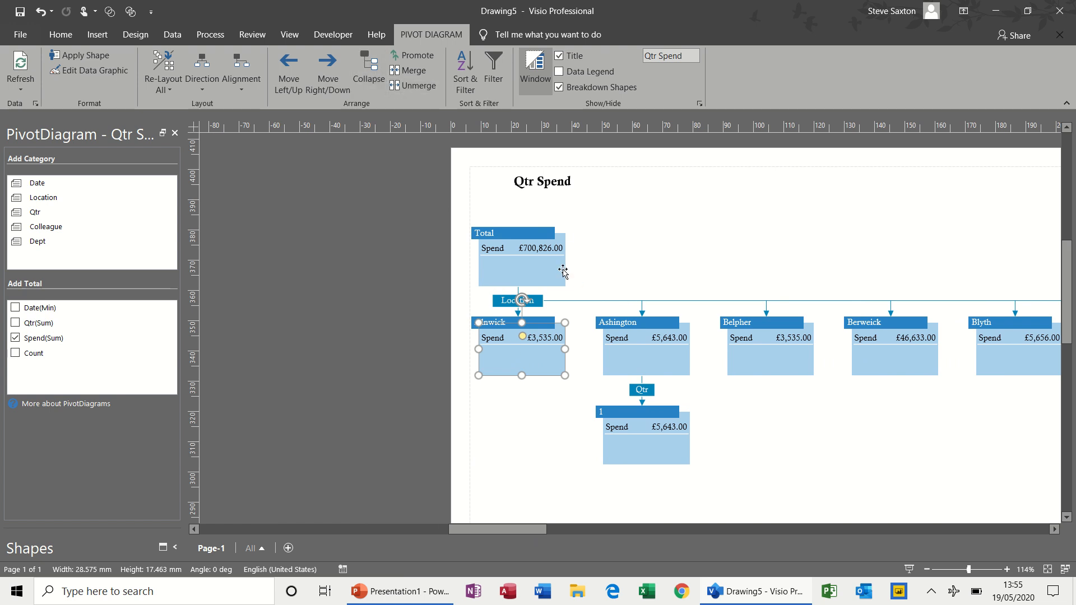
left_click(368, 70)
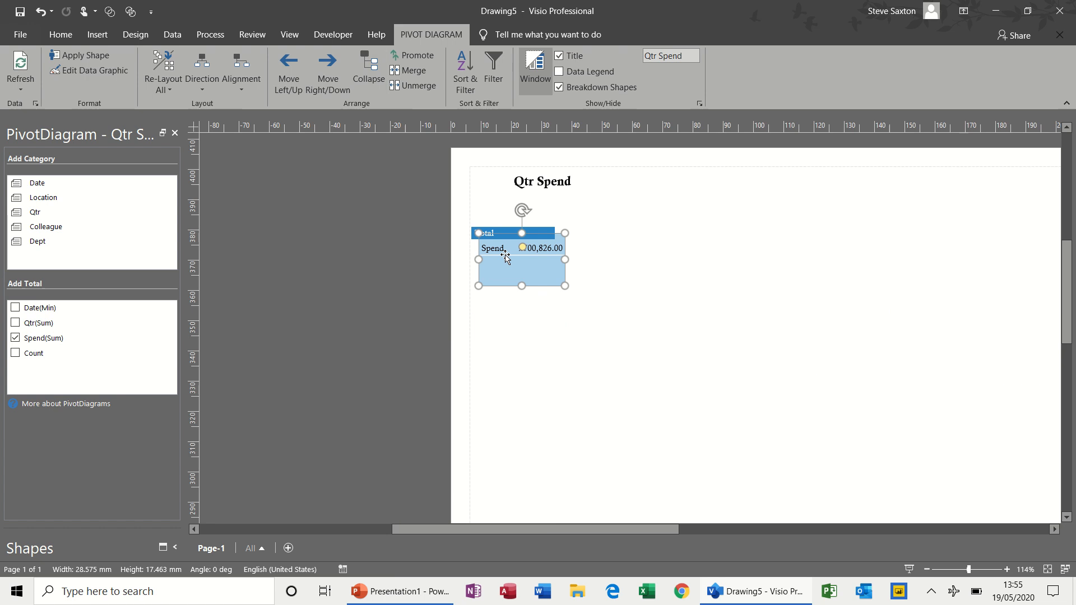
left_click(654, 260)
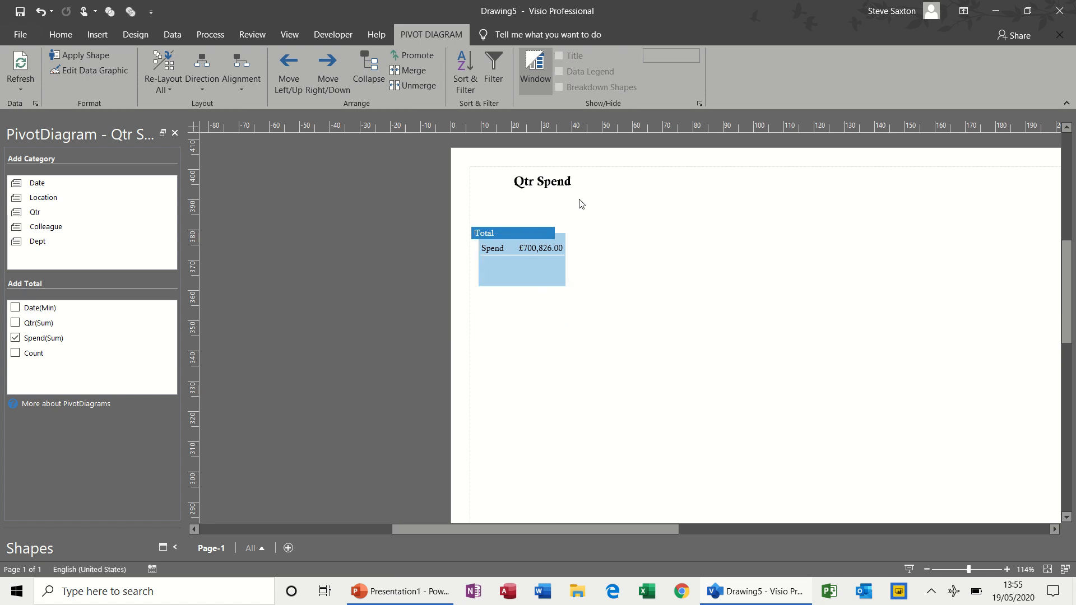
Enlarge the Shapes pane and add a second Pivot Node to the page below the existing Total node.
left_click(541, 185)
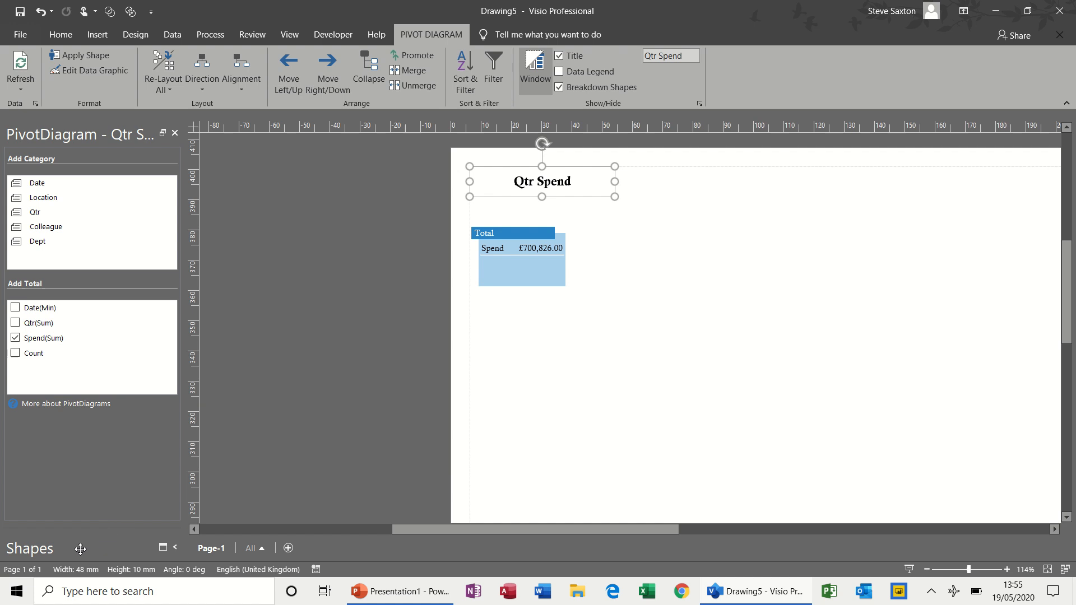
left_click_drag(80, 549, 67, 417)
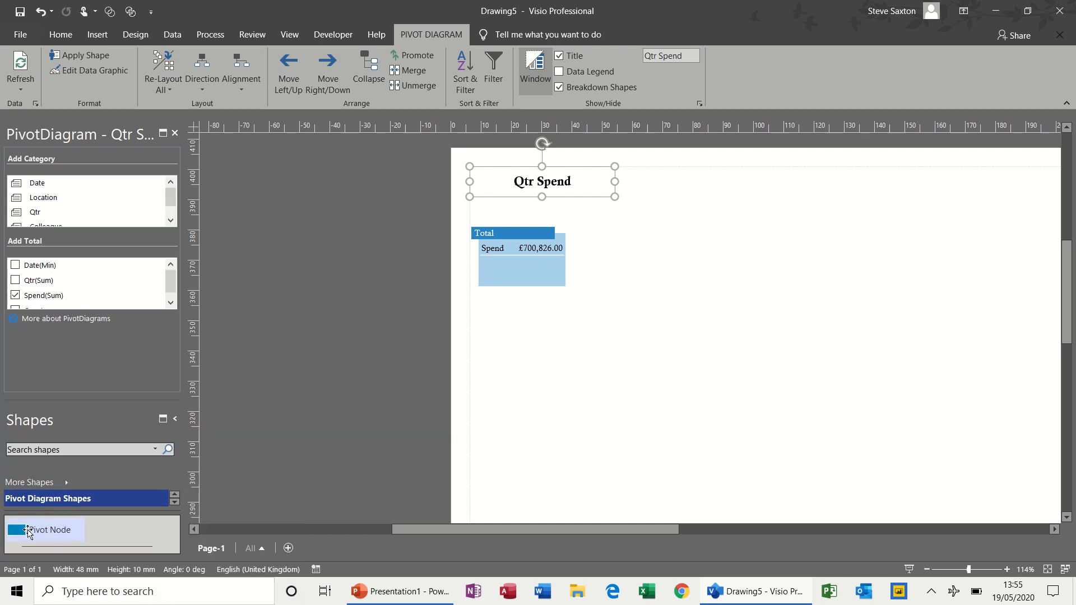
left_click_drag(23, 532, 521, 395)
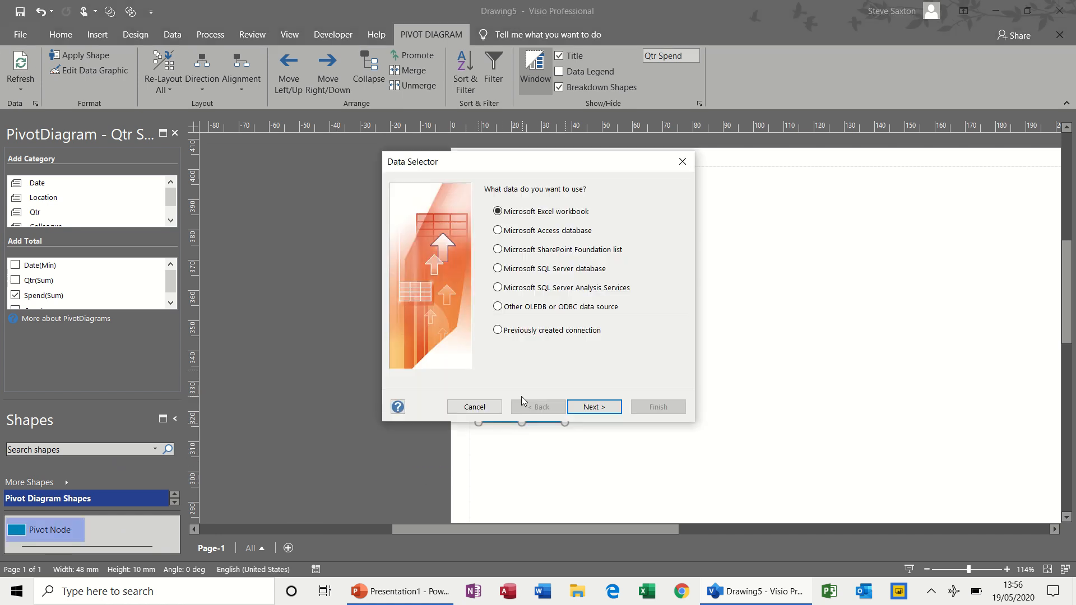
Connect the new Pivot Node to the Excel workbook D:\DataSource.xlsx, using the data worksheet with its first row as column headings.
left_click(611, 411)
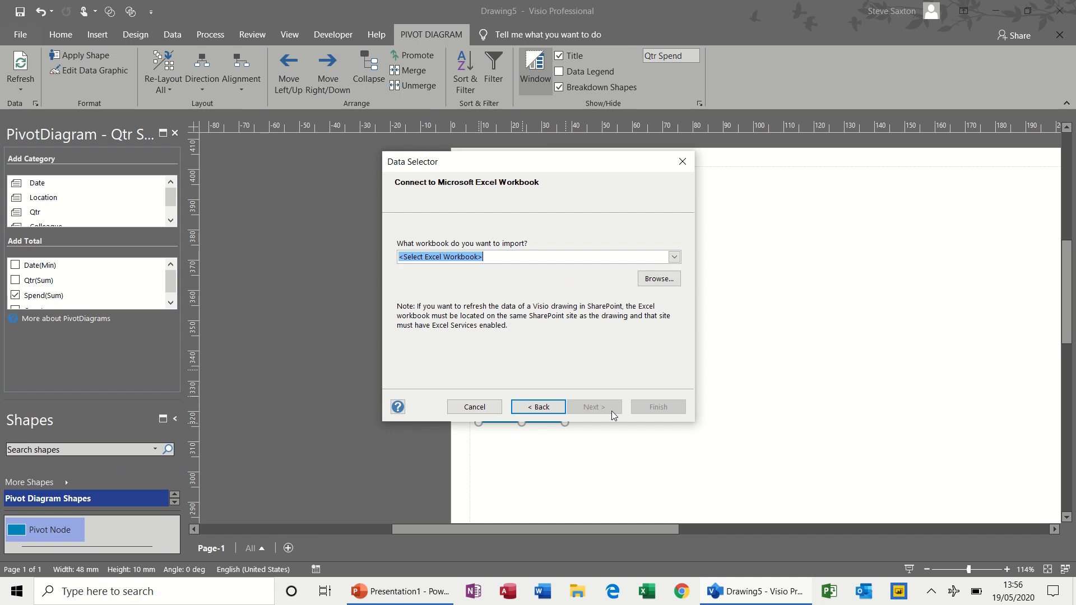
left_click(675, 258)
left_click(603, 279)
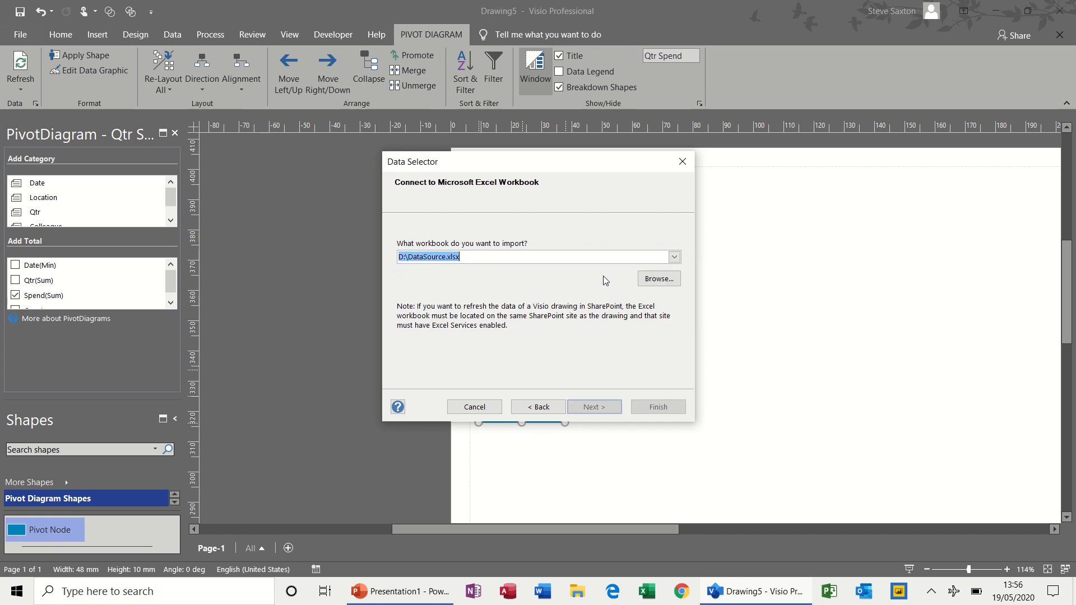
left_click(591, 408)
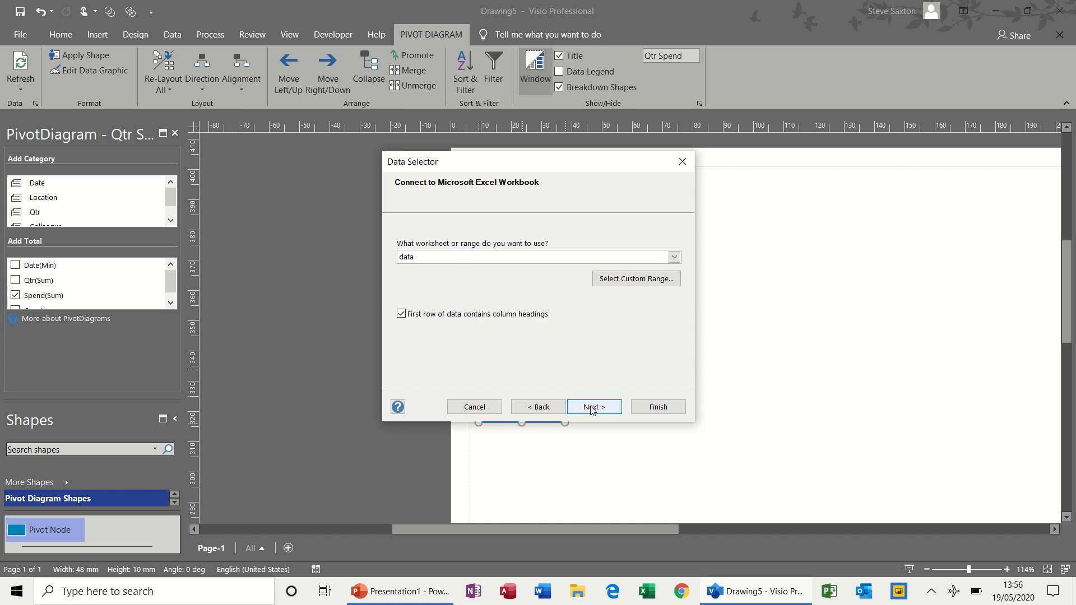
left_click(590, 406)
left_click(591, 407)
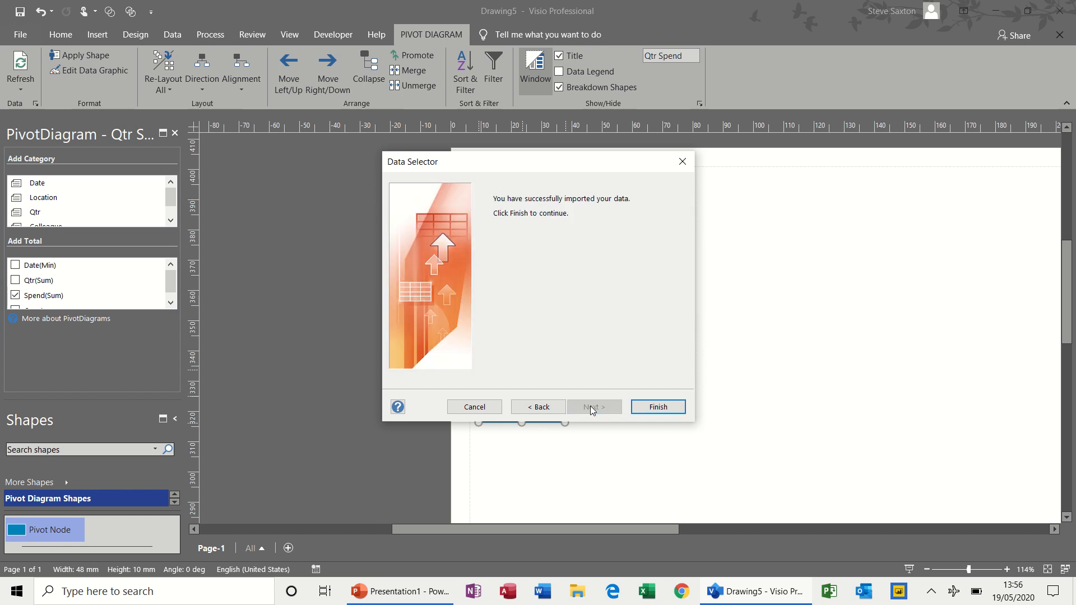
left_click(653, 404)
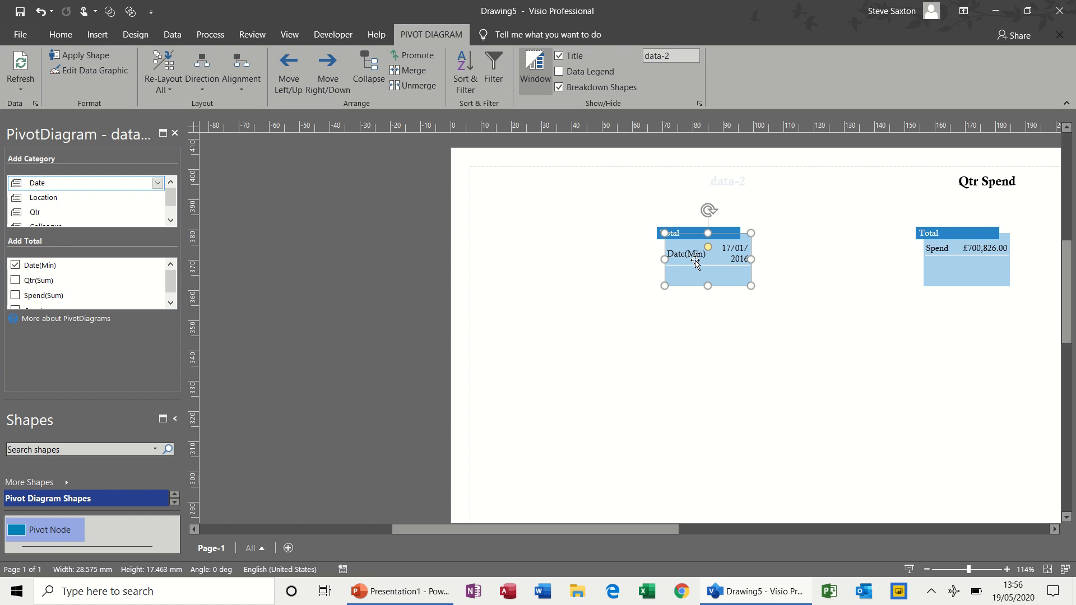
Replace the new node's Date(Min) total with Spend(Sum) and move the node to the page's left side.
left_click(18, 297)
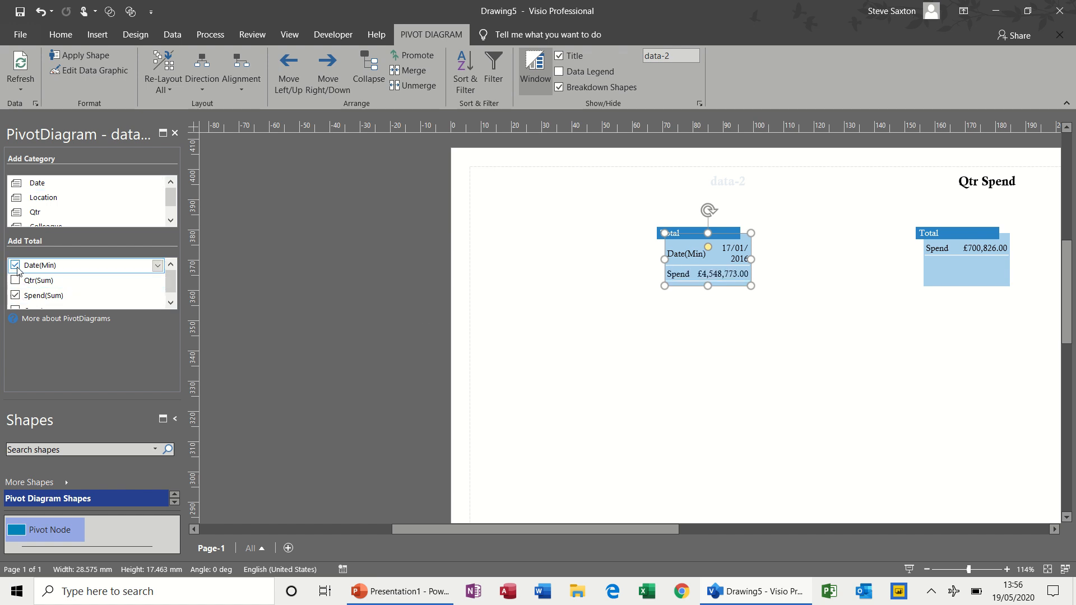
left_click(16, 265)
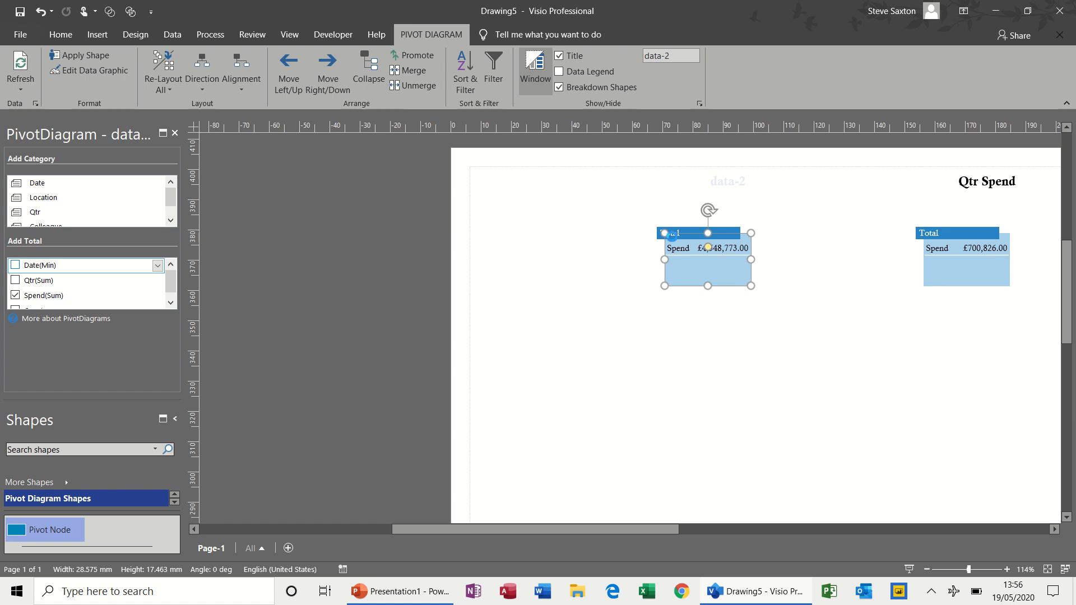
left_click_drag(688, 234, 516, 237)
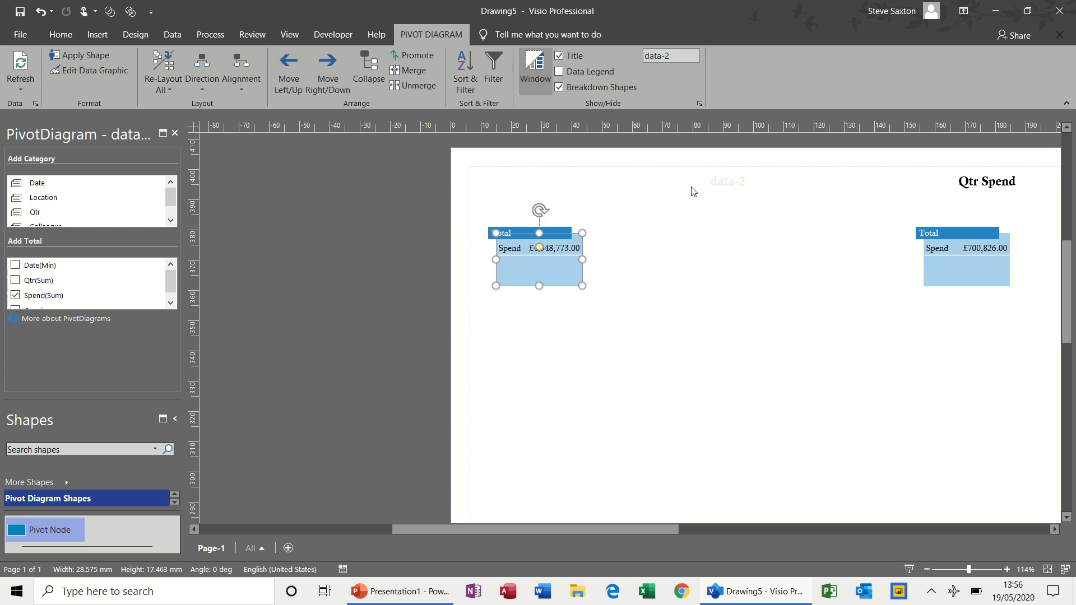
Move the data-2 title above the new Total node and rename it Departments.
left_click(712, 185)
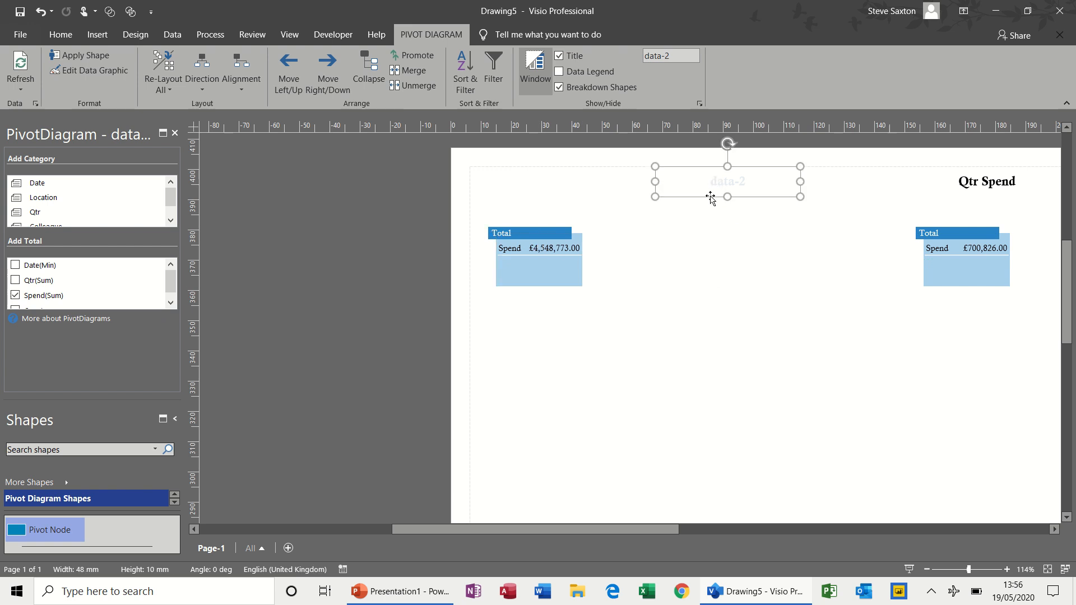
left_click_drag(710, 198, 543, 204)
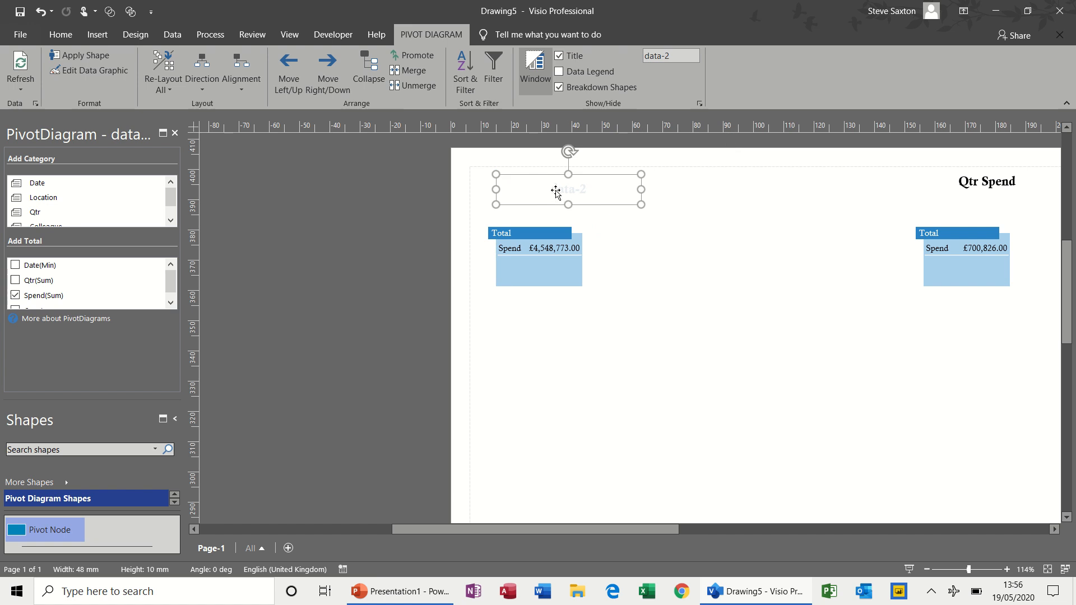
left_click(556, 206)
double_click(567, 193)
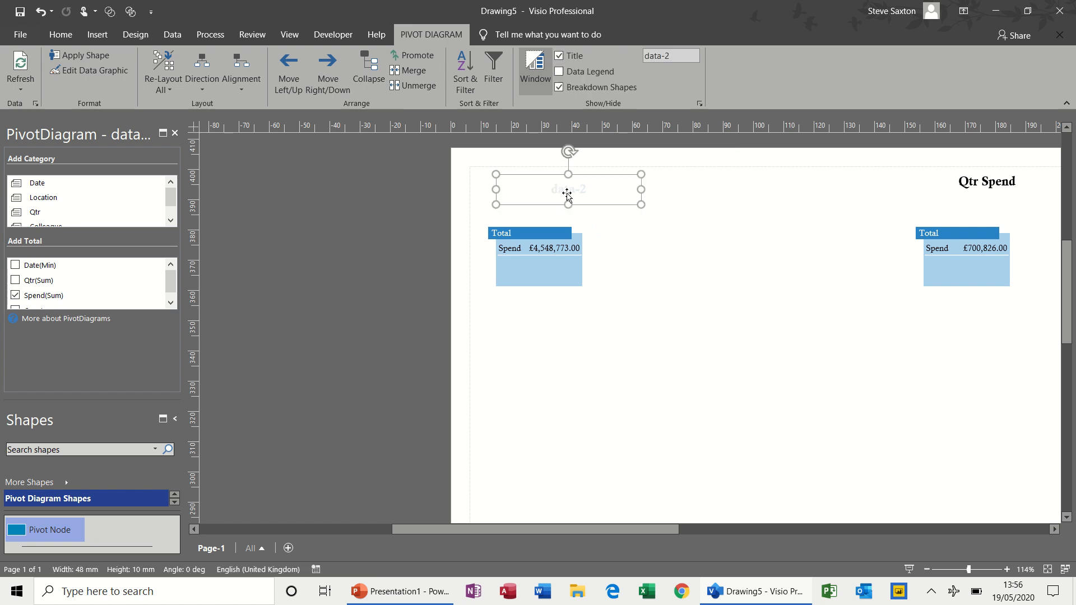
type("Depa")
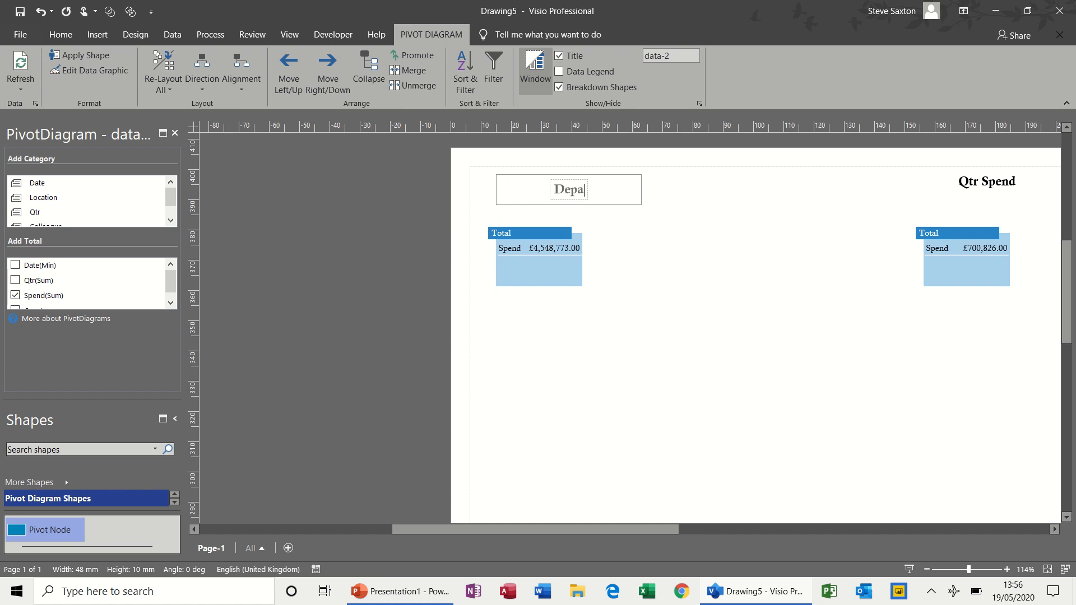
type("rtments")
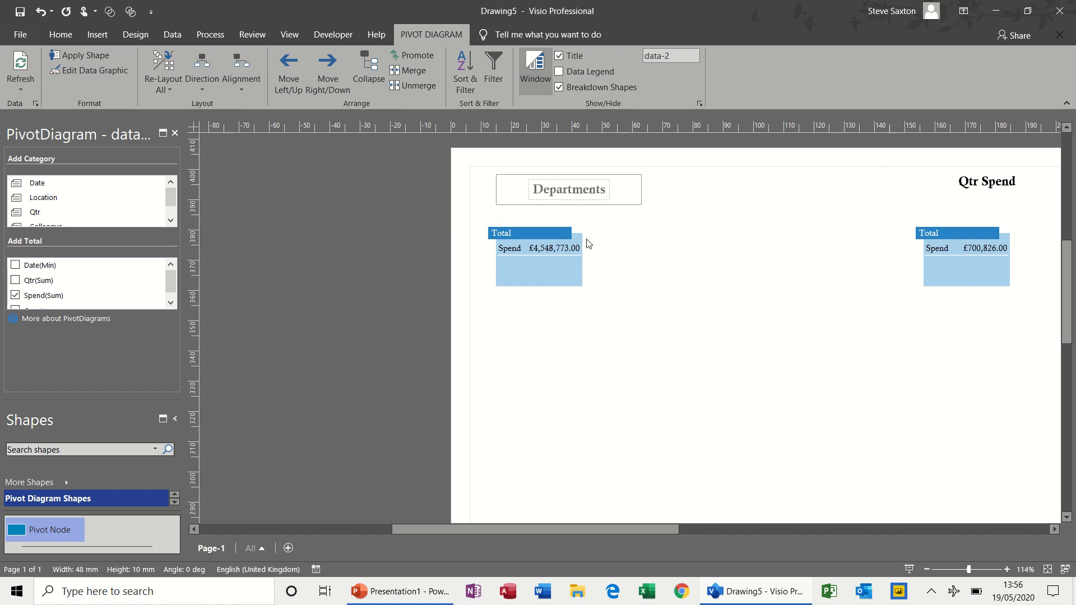
Break down the Total node under the Departments title by the Dept category.
left_click(578, 281)
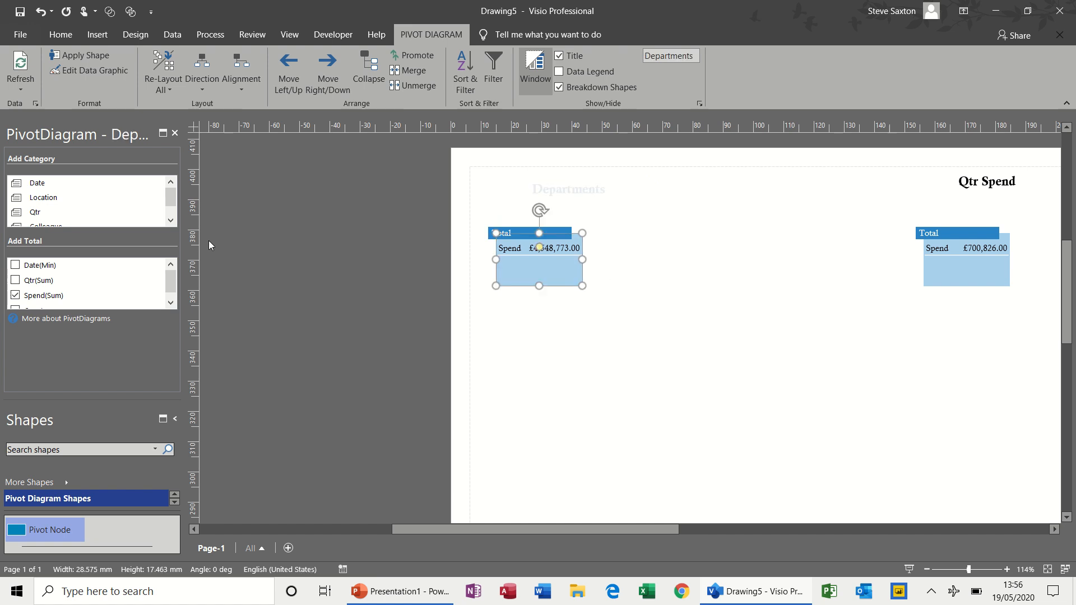
left_click(170, 220)
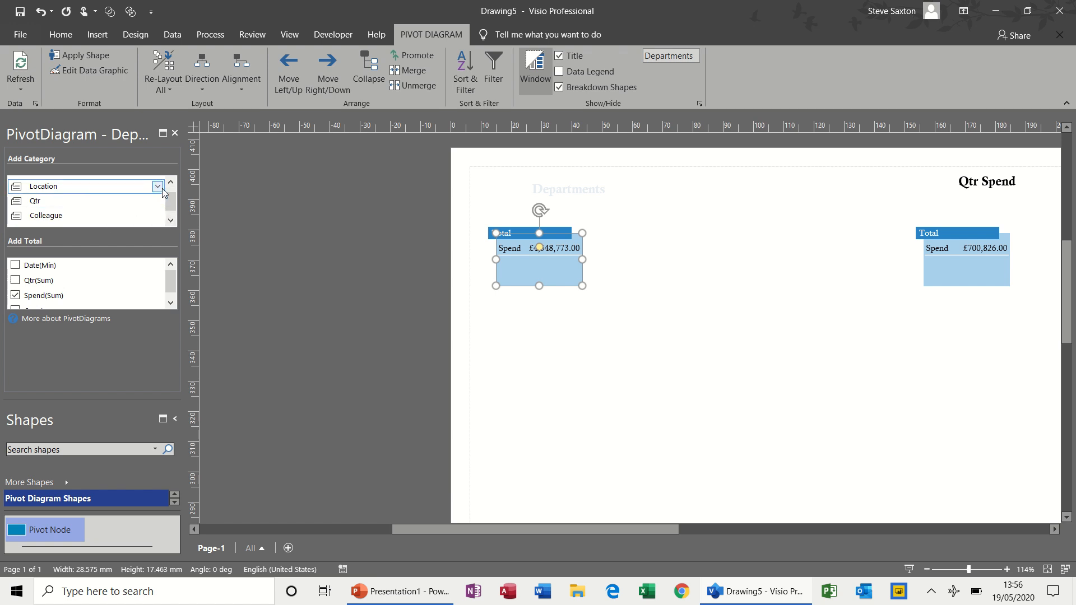
left_click(170, 182)
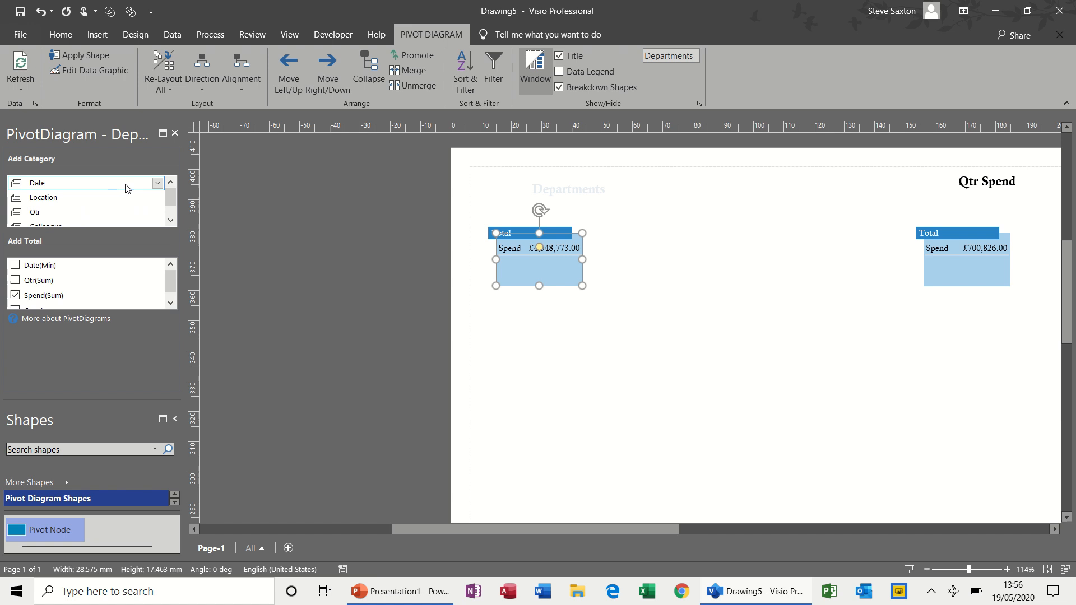
left_click_drag(171, 193, 170, 205)
left_click(74, 219)
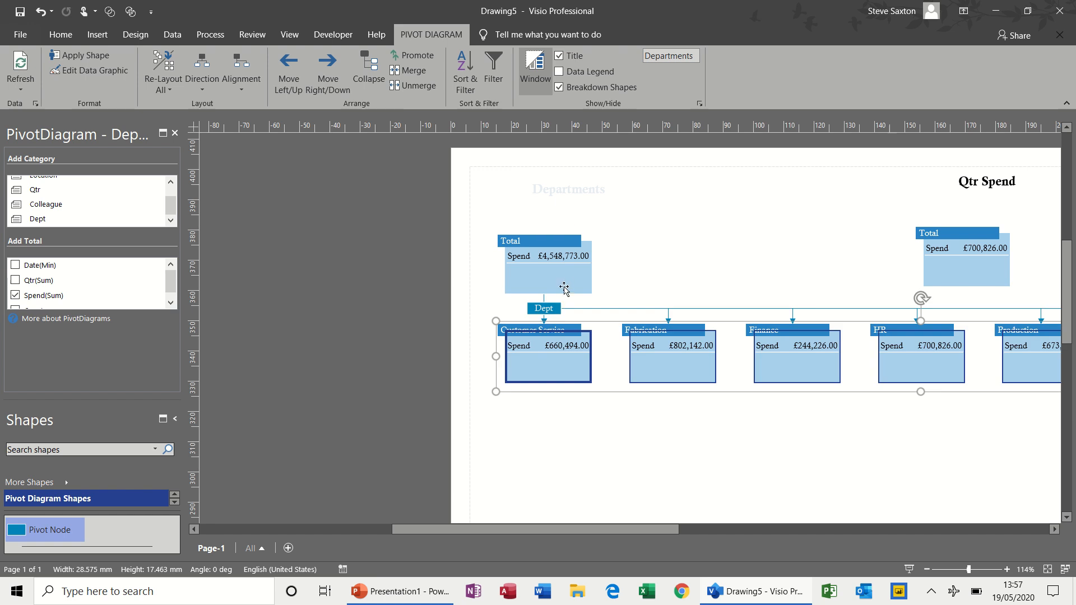
Set the alignment of the Departments diagram's Total node to Top.
left_click(569, 285)
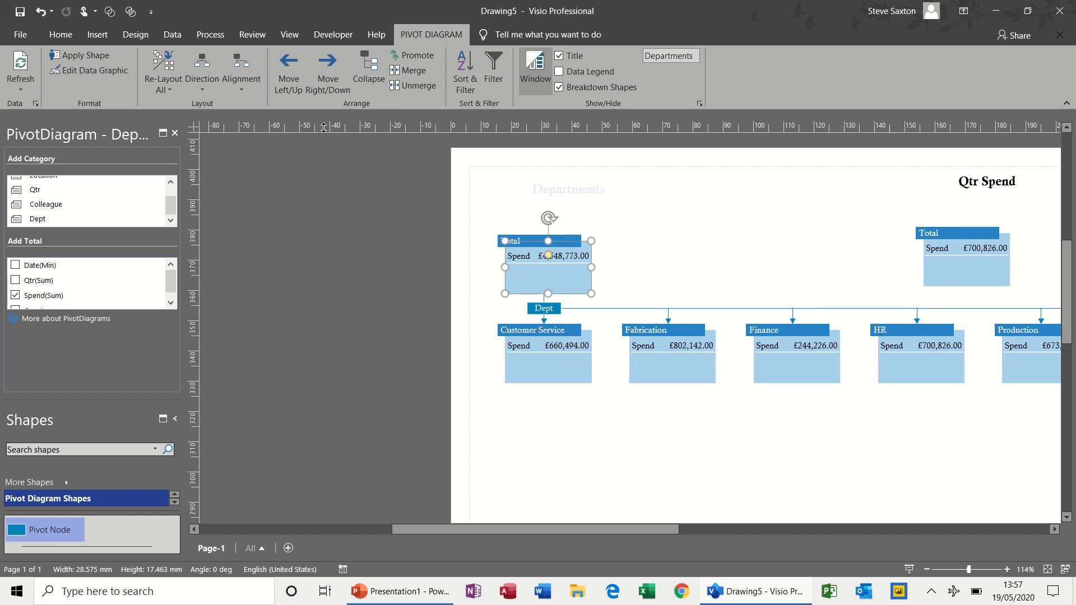
left_click(245, 86)
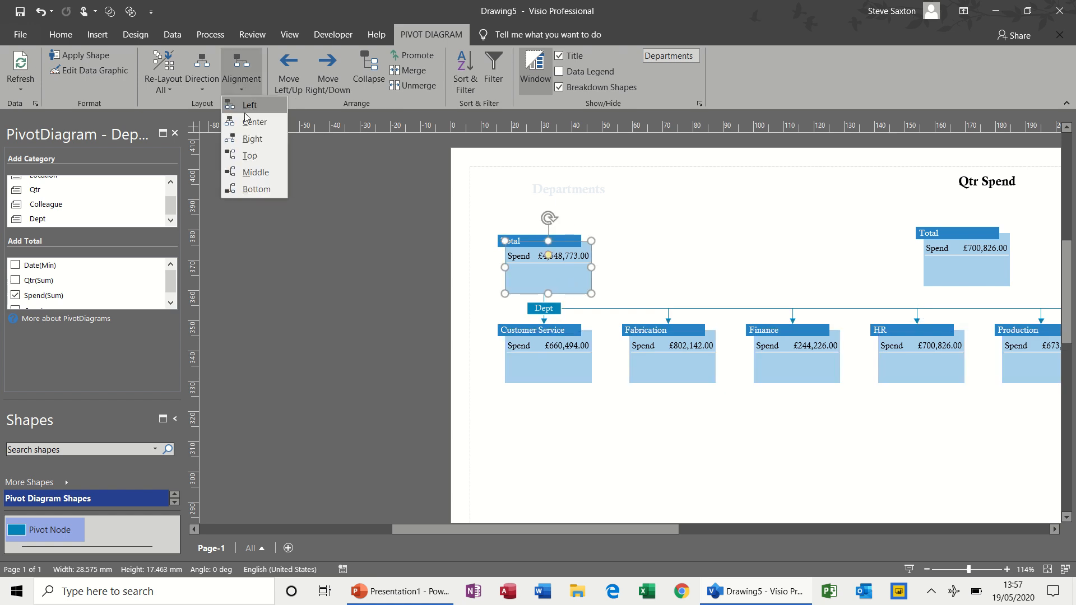
left_click(246, 156)
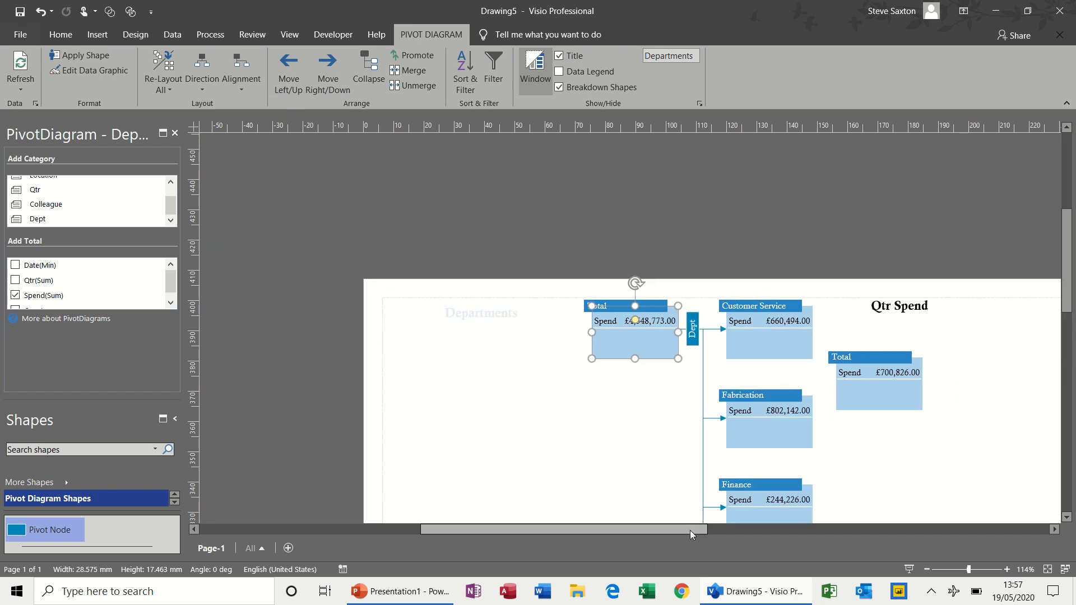
Move the Qtr Spend Total node and title clear of the Departments diagram, and break the node down by Qtr.
left_click_drag(690, 530, 791, 536)
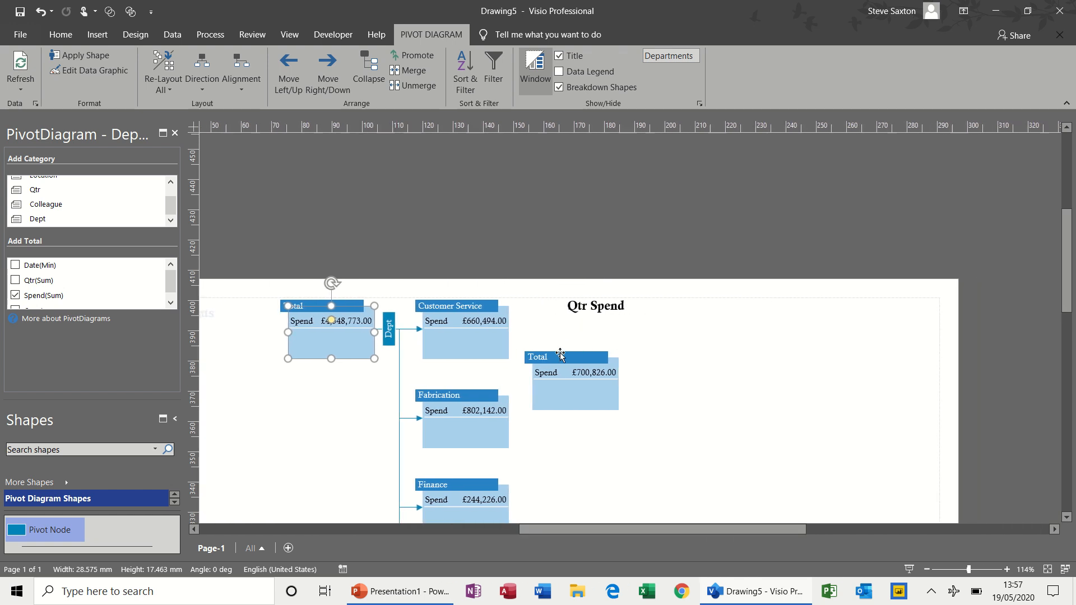
left_click_drag(560, 354, 691, 285)
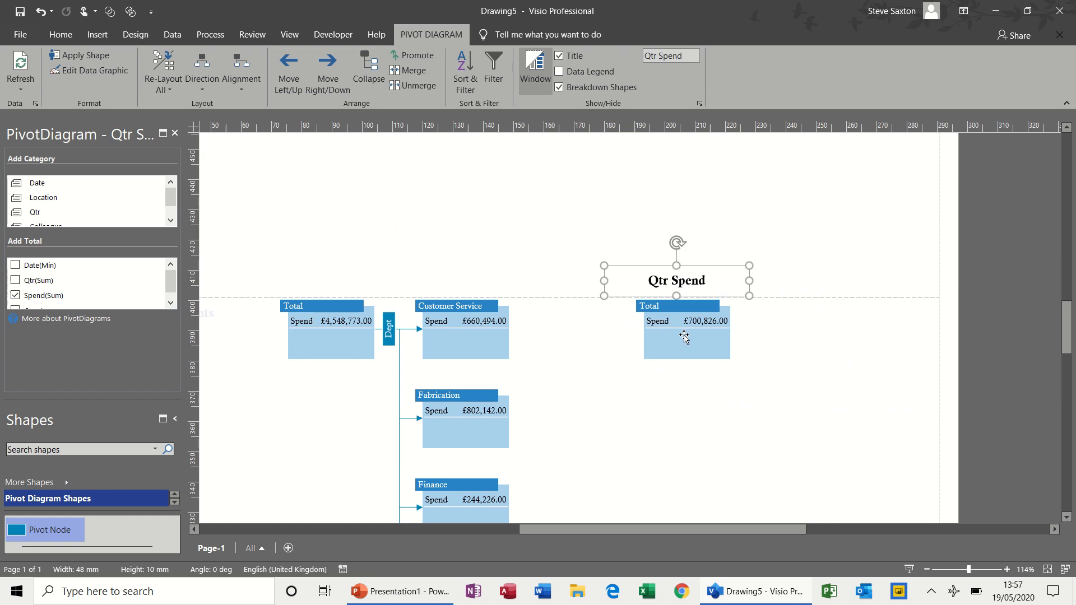
left_click(683, 336)
left_click(67, 212)
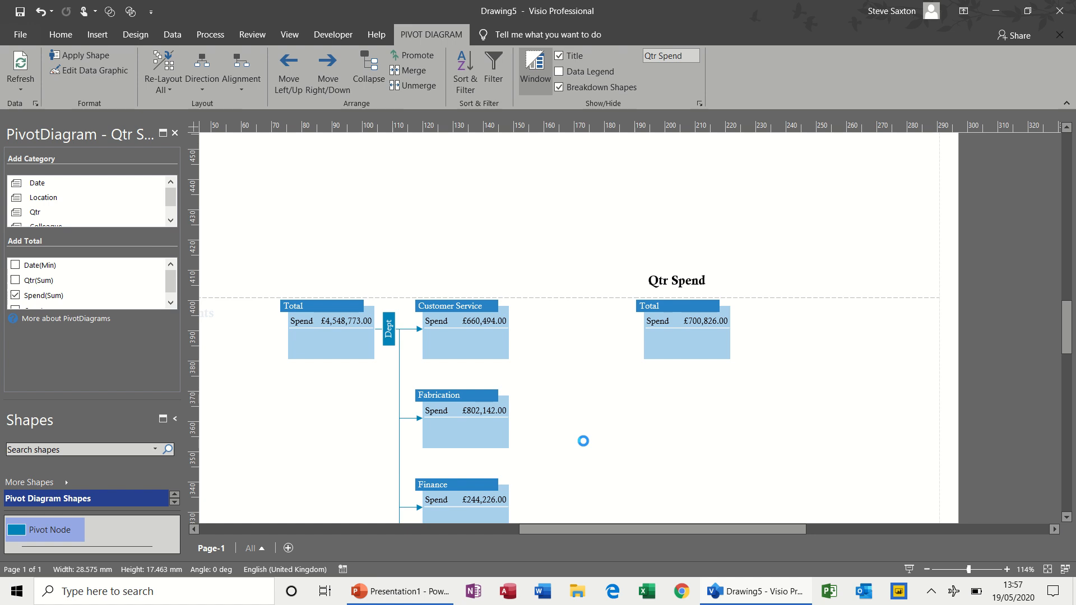
Set the alignment of the Qtr Spend diagram's Total node to Top.
left_click(657, 379)
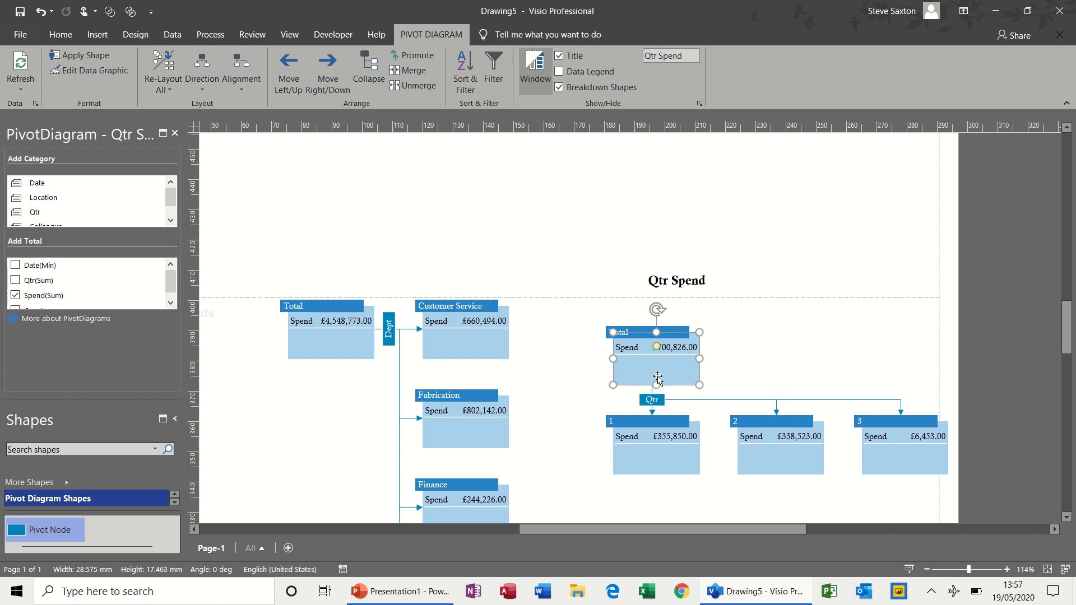
left_click(244, 89)
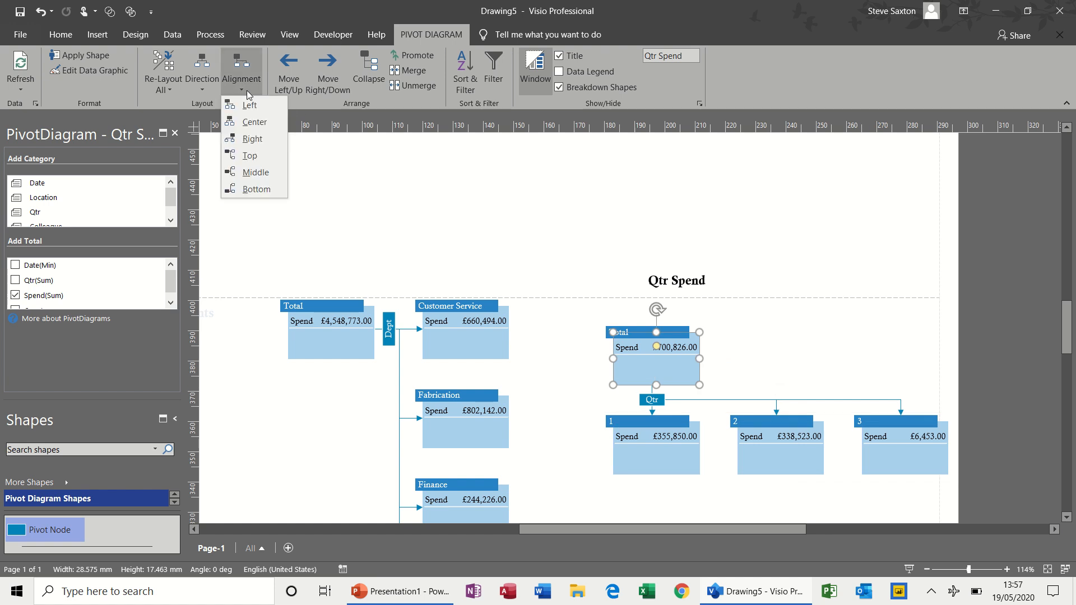
left_click(250, 156)
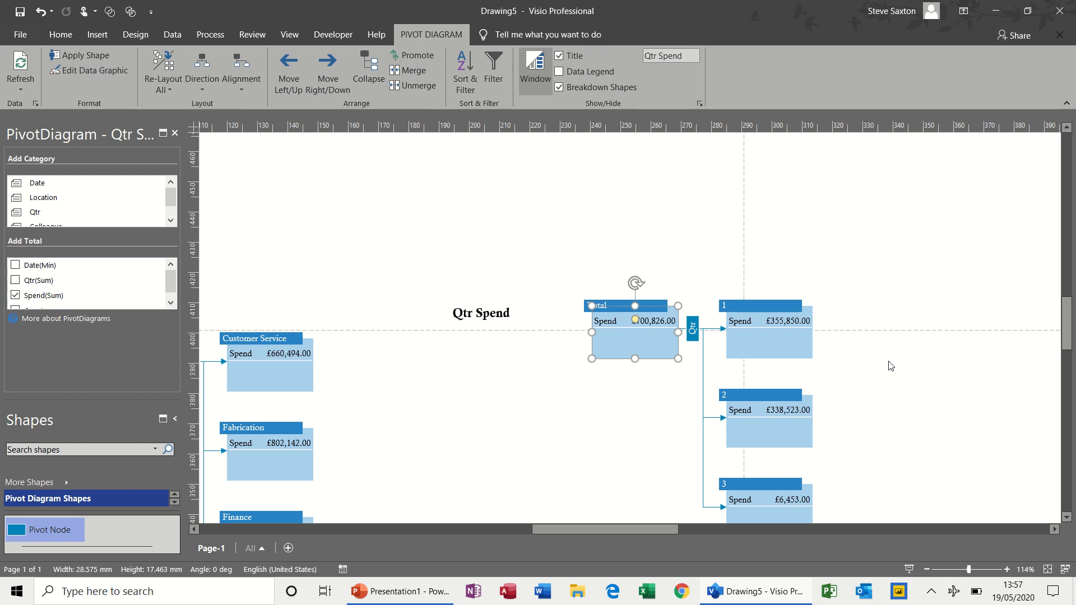
Change the faint Departments title's text colour to black.
left_click(926, 570)
left_click(925, 570)
left_click(926, 569)
left_click(926, 569)
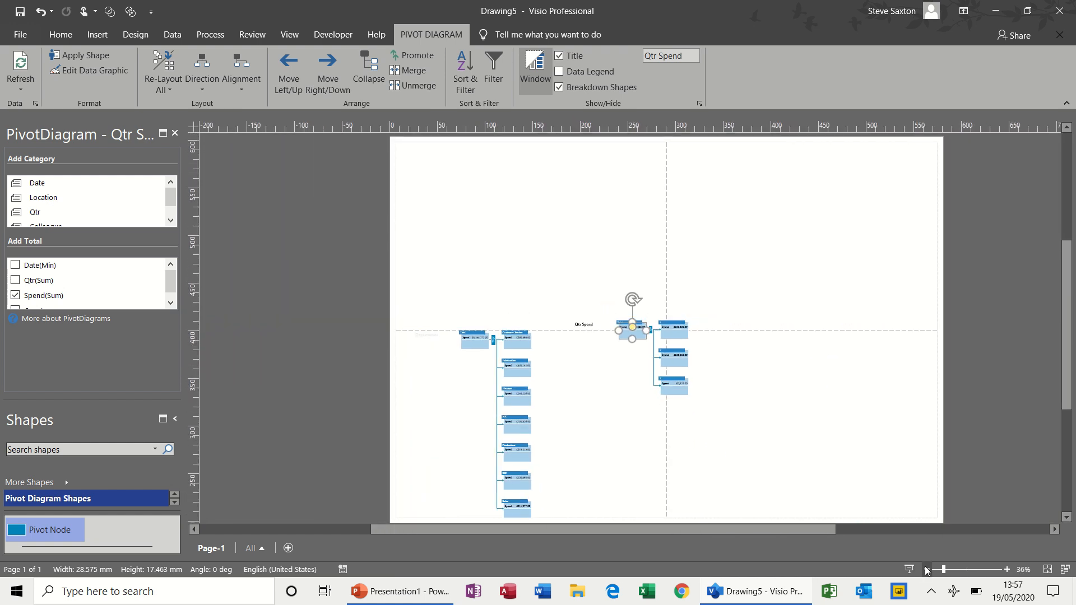
left_click(424, 335)
left_click(60, 34)
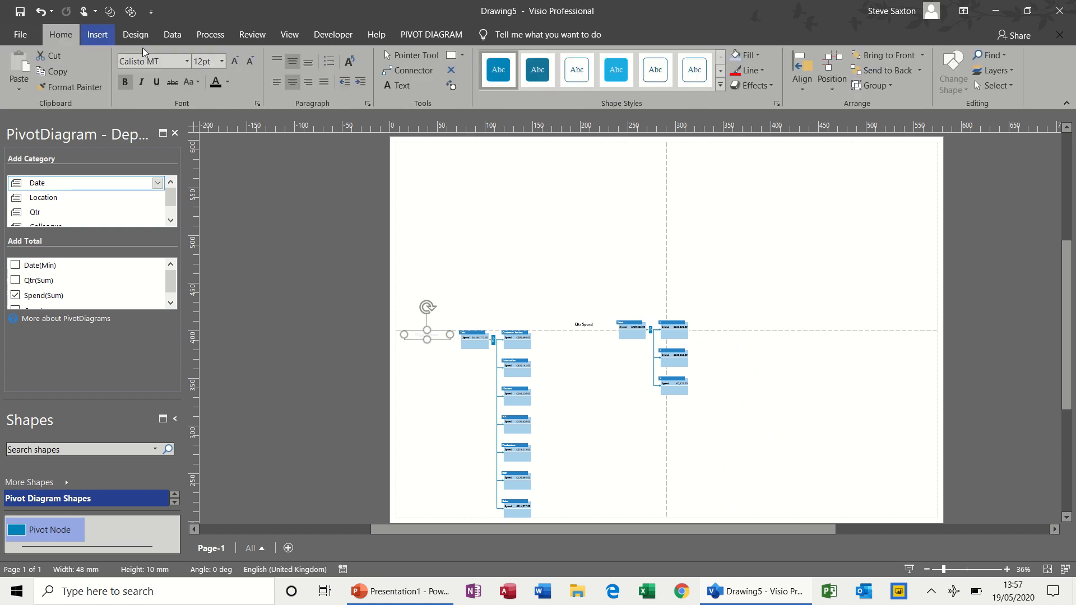
key("ctrl+z")
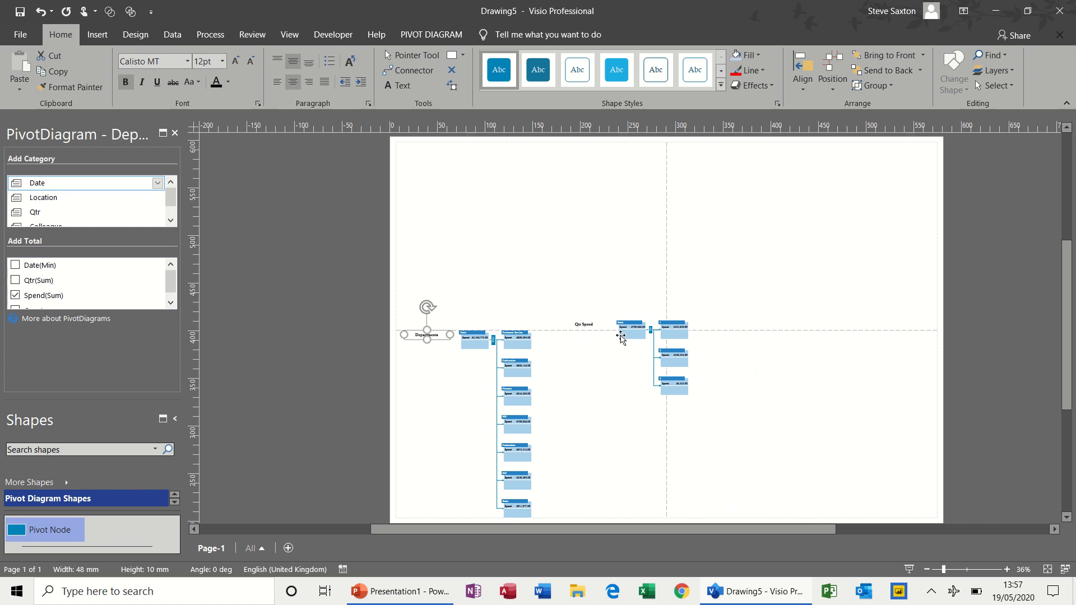
Move the whole Qtr Spend diagram to the page's upper right corner and place its title above it.
left_click_drag(609, 312, 719, 412)
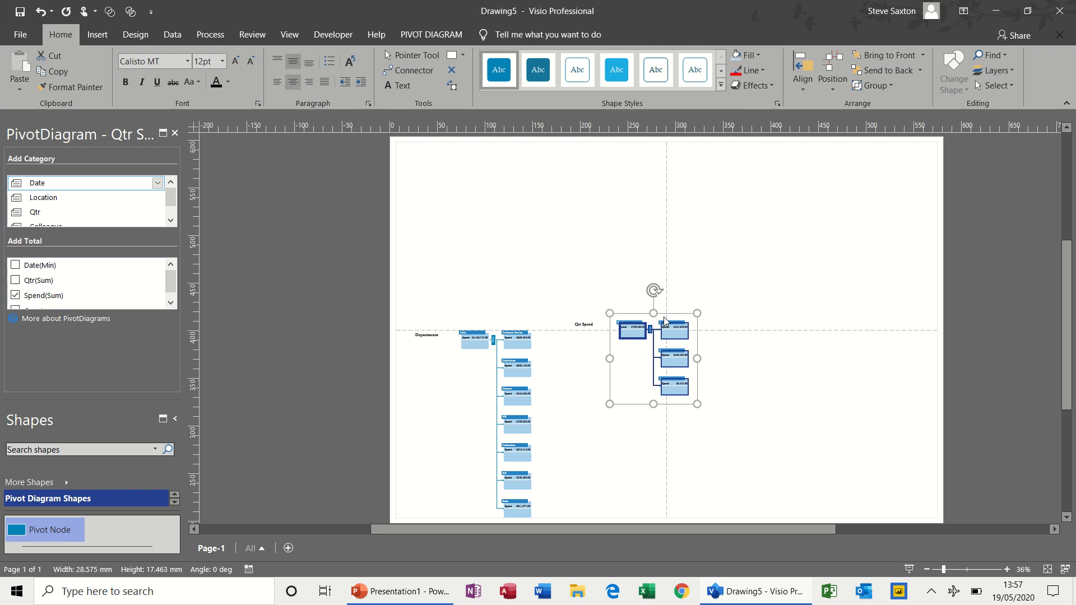
left_click_drag(663, 315, 635, 165)
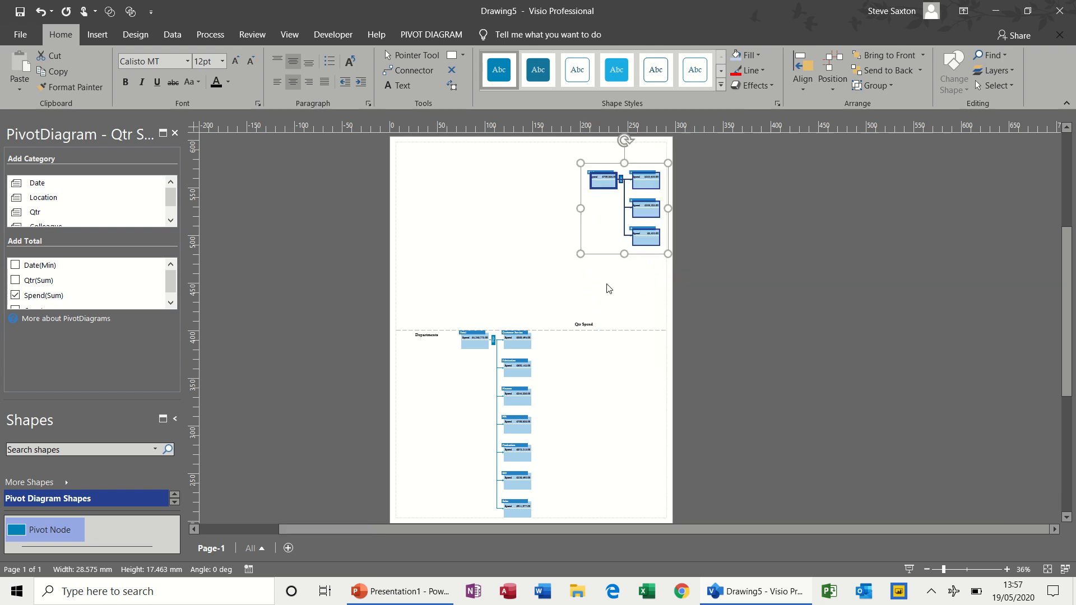
left_click(585, 325)
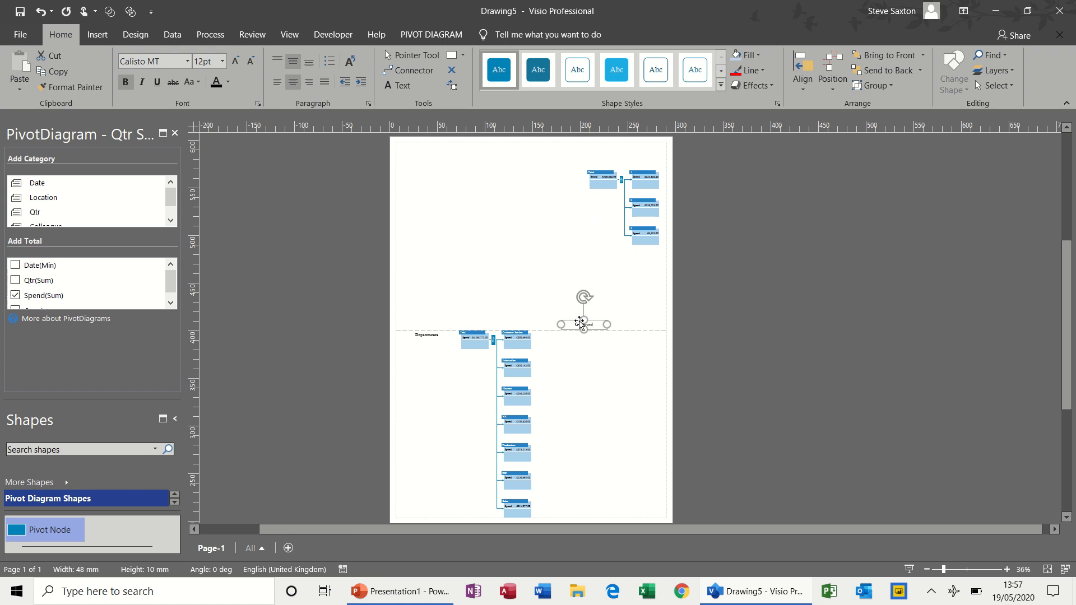
left_click_drag(577, 325, 605, 156)
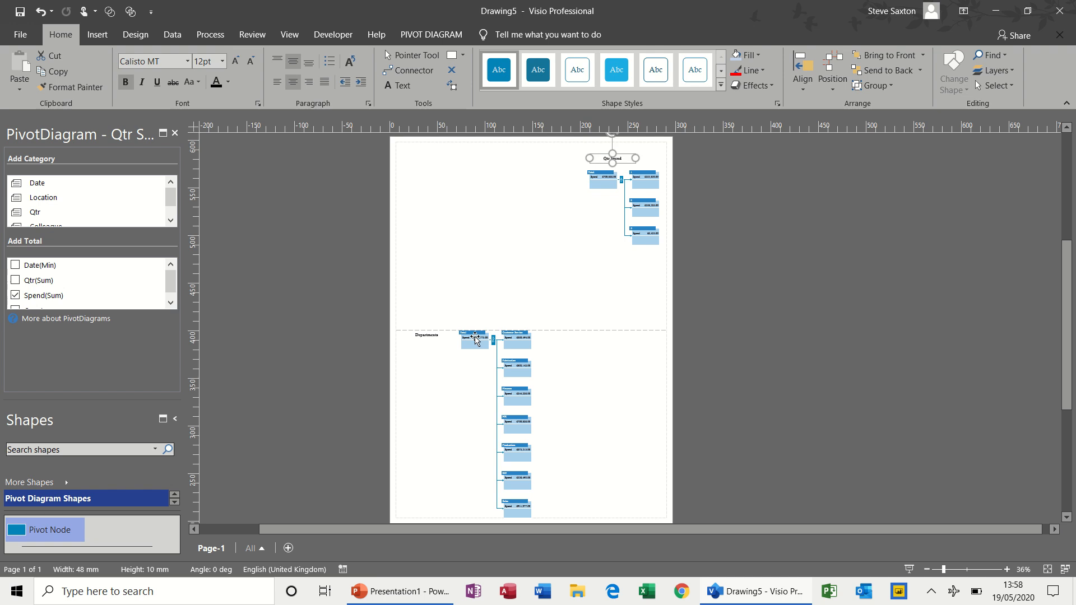
Move the Departments title and its whole diagram to the page's upper left corner.
left_click_drag(426, 335, 421, 159)
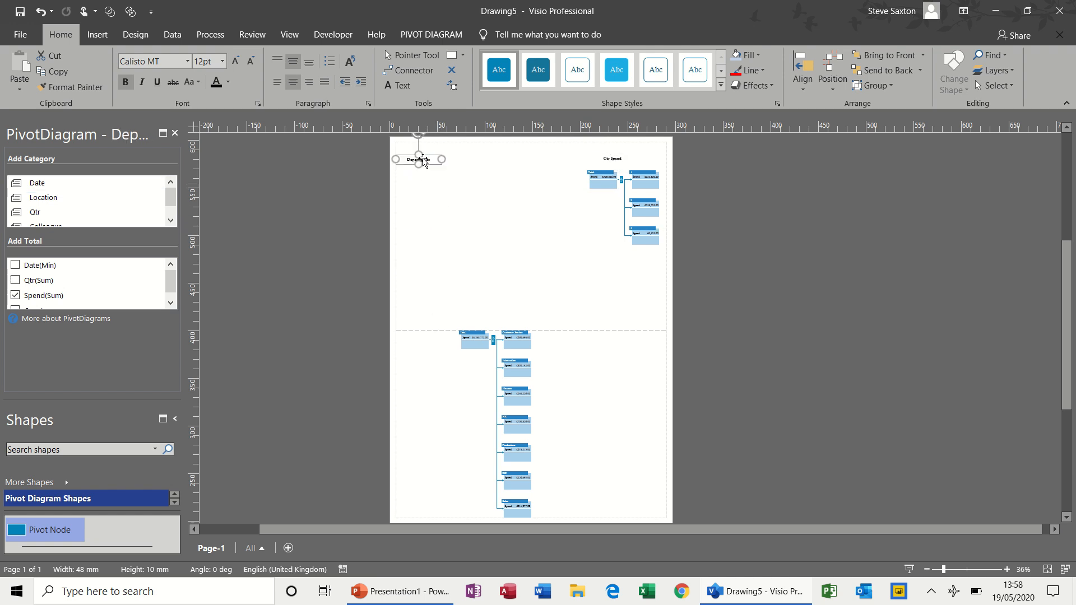
left_click_drag(451, 315, 567, 521)
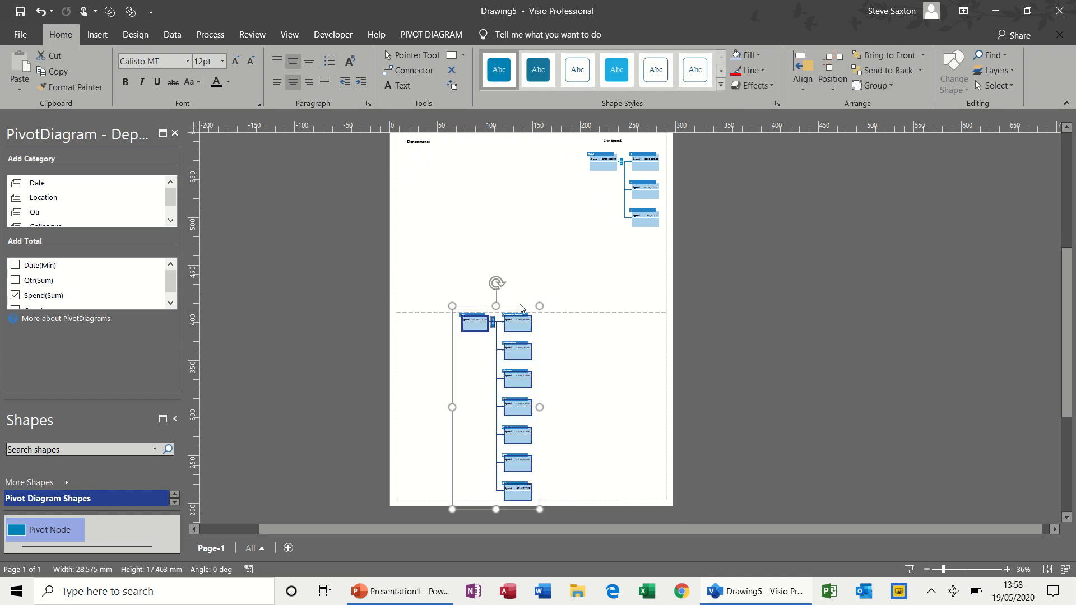
left_click_drag(520, 307, 493, 202)
left_click(589, 303)
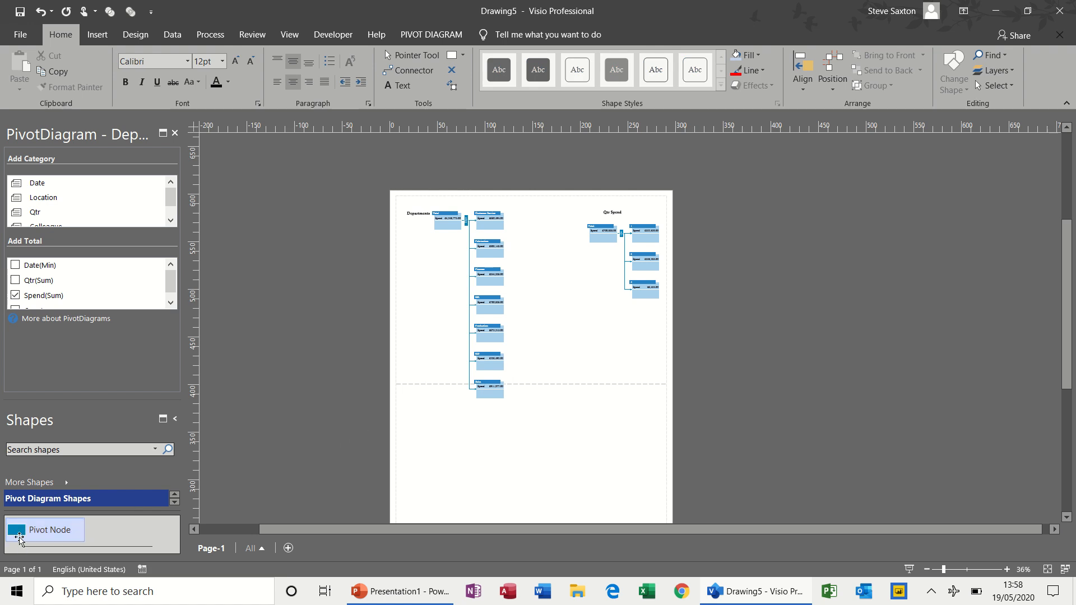
Add a third Pivot Node below the Departments diagram, connected to D:\DataSource.xlsx using the data worksheet with first-row column headings.
left_click_drag(17, 531, 432, 443)
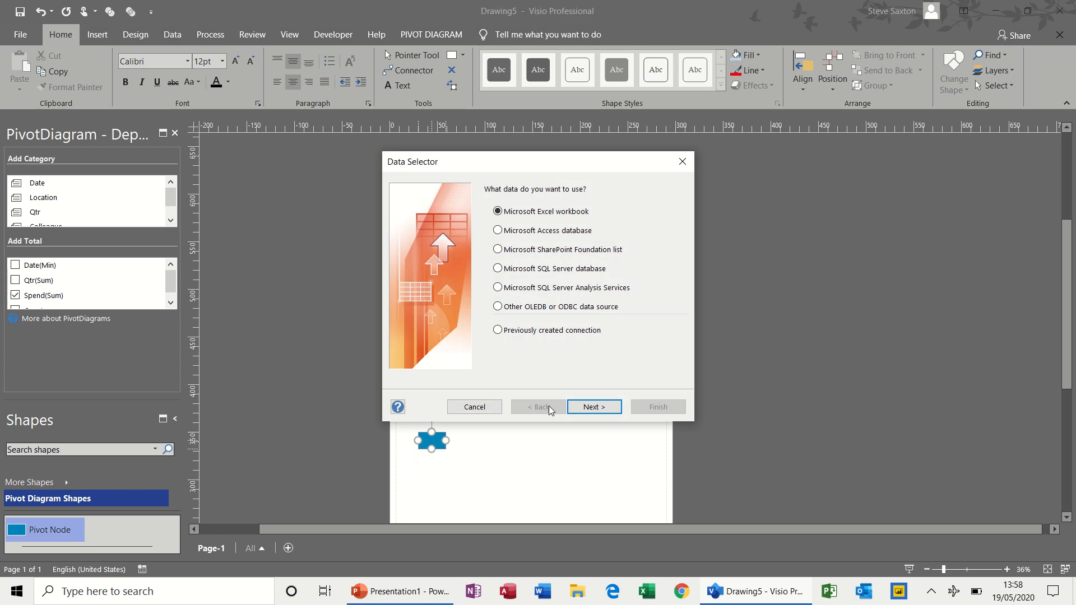
left_click(601, 407)
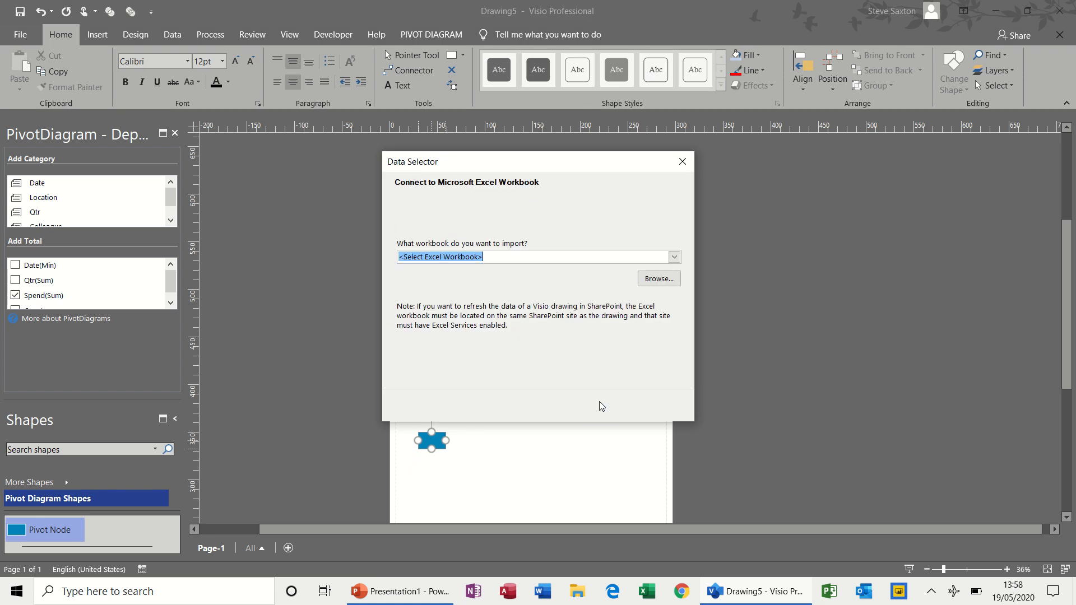
left_click(674, 257)
left_click(609, 277)
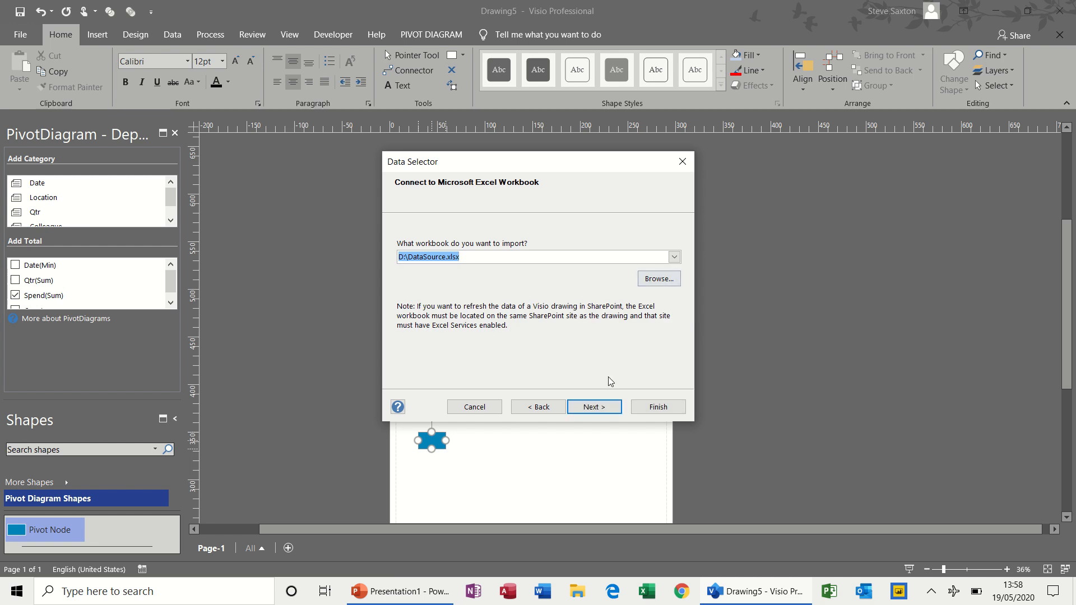
left_click(598, 408)
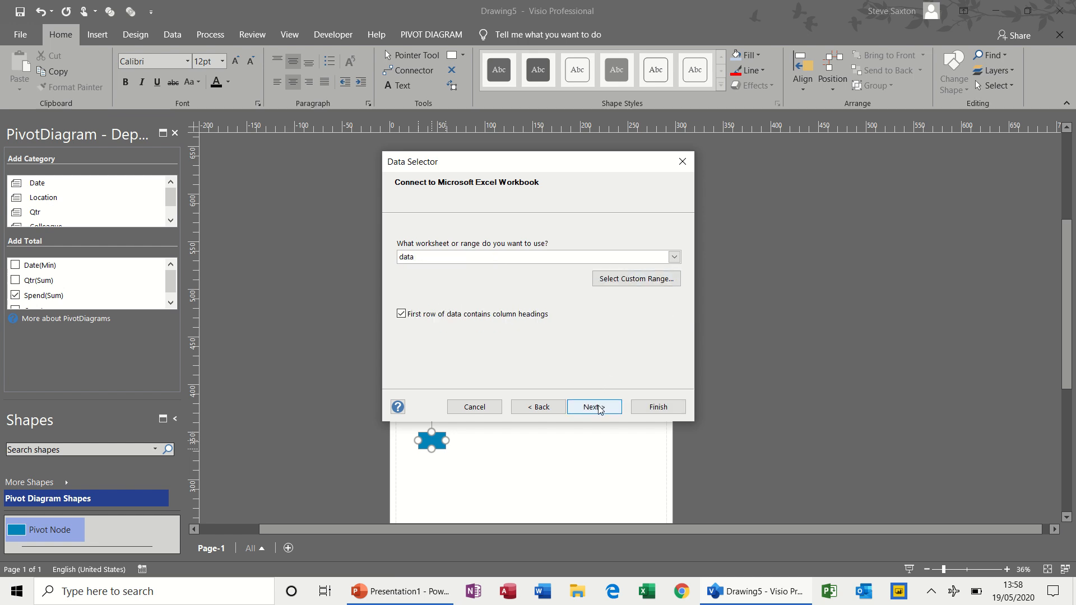
left_click(598, 408)
left_click(598, 408)
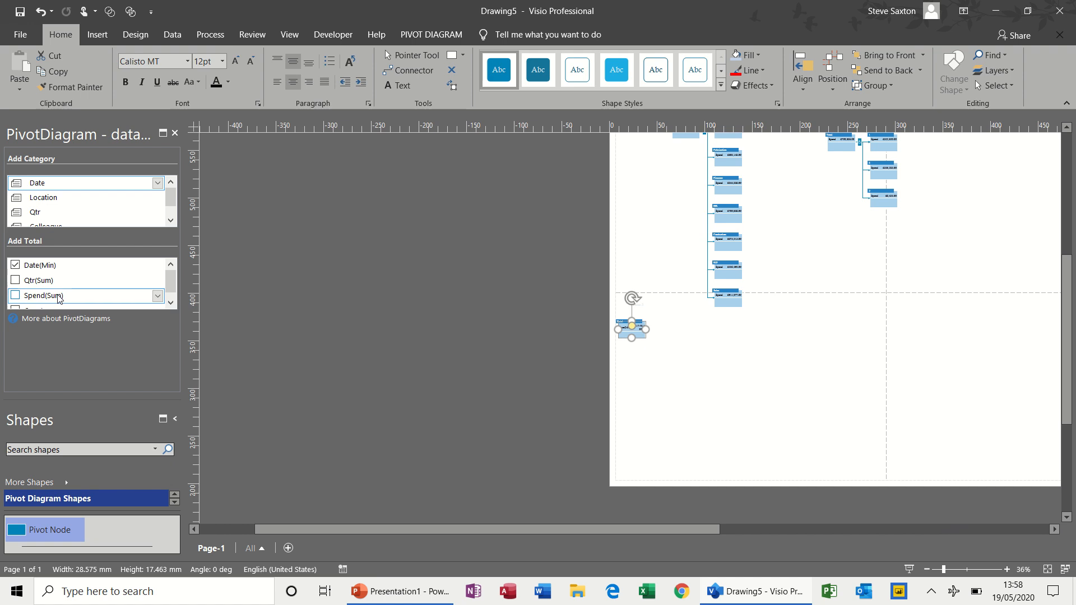
Replace the third node's Date(Min) total with Spend(Sum) and set its alignment to Top.
left_click(15, 296)
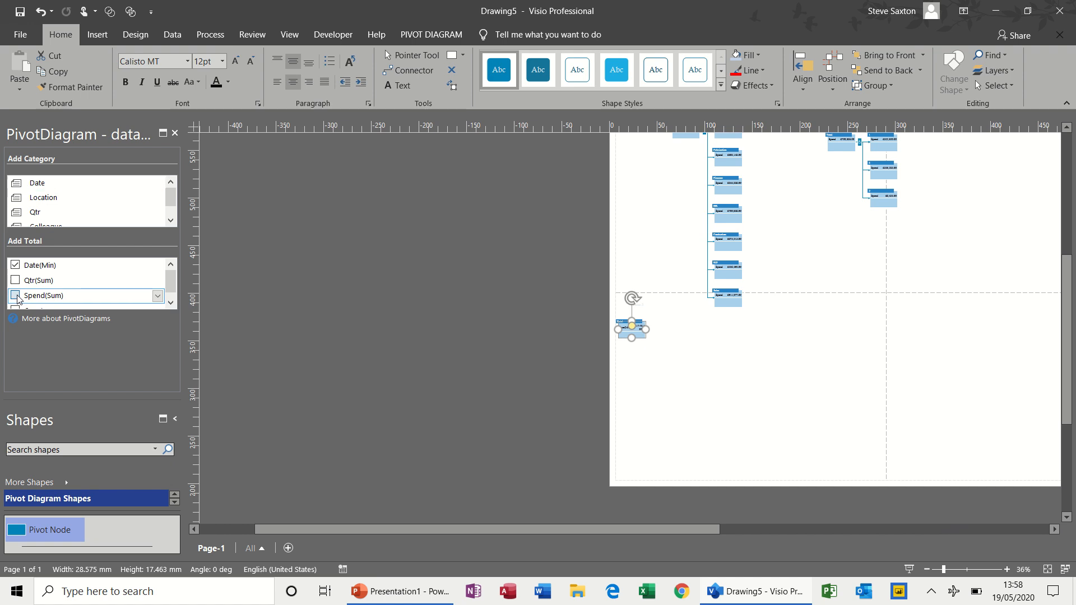
left_click(15, 265)
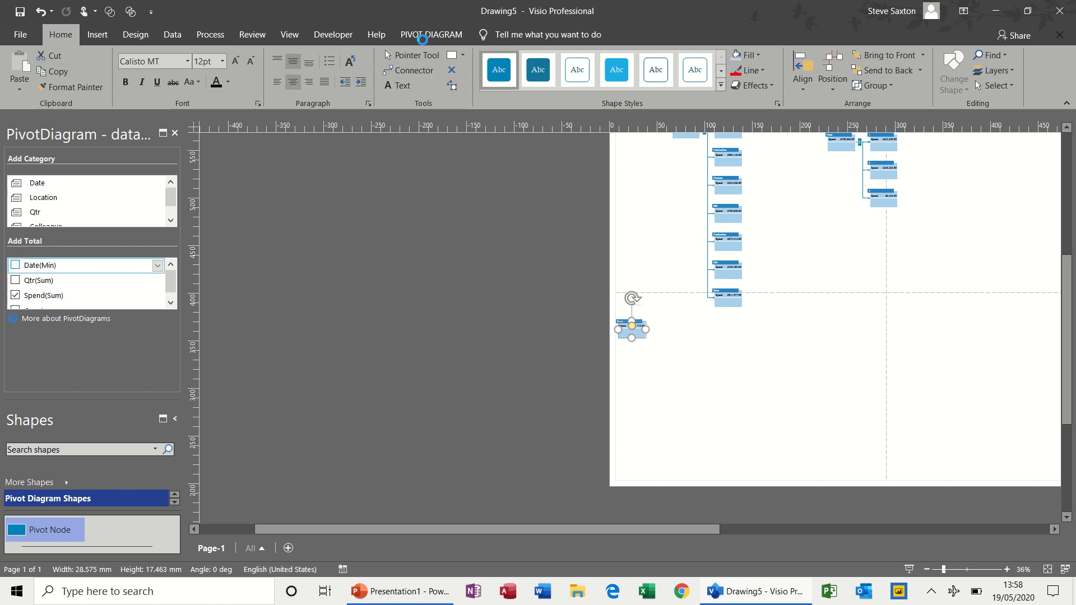
left_click(426, 37)
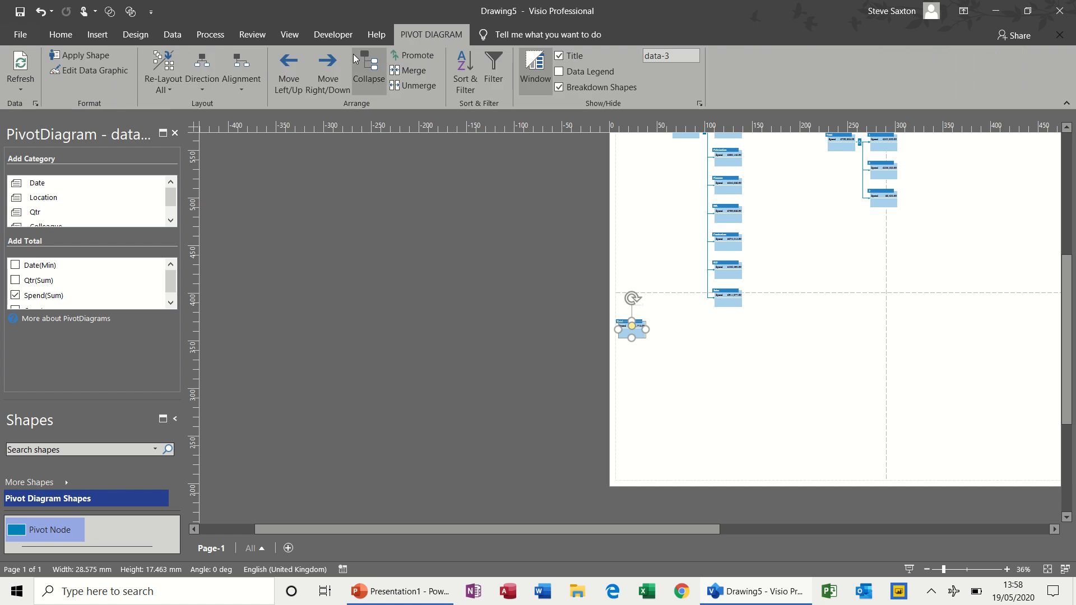
left_click(247, 88)
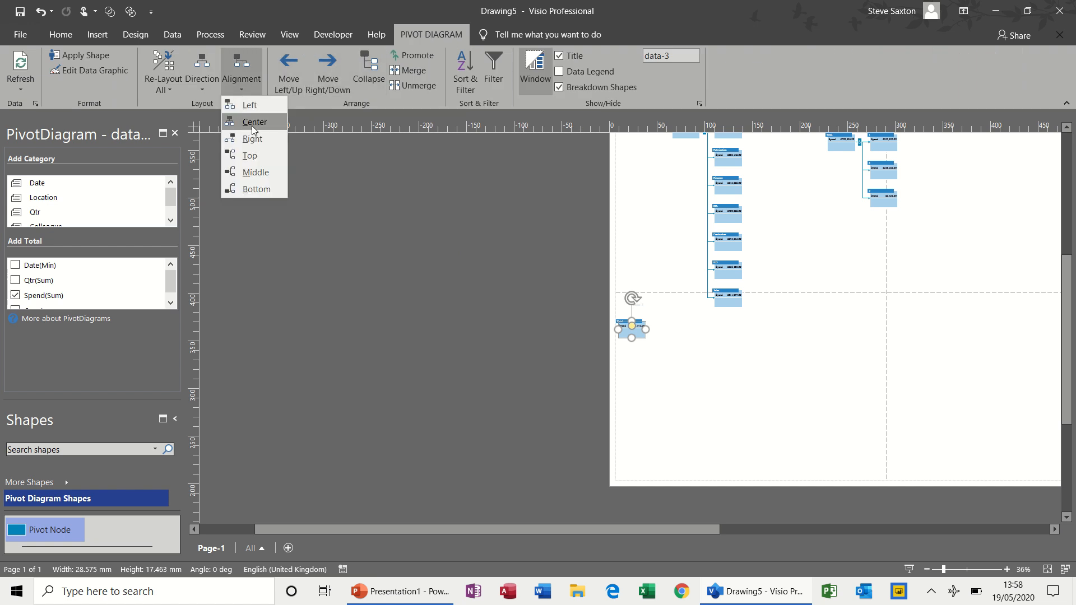
left_click(250, 155)
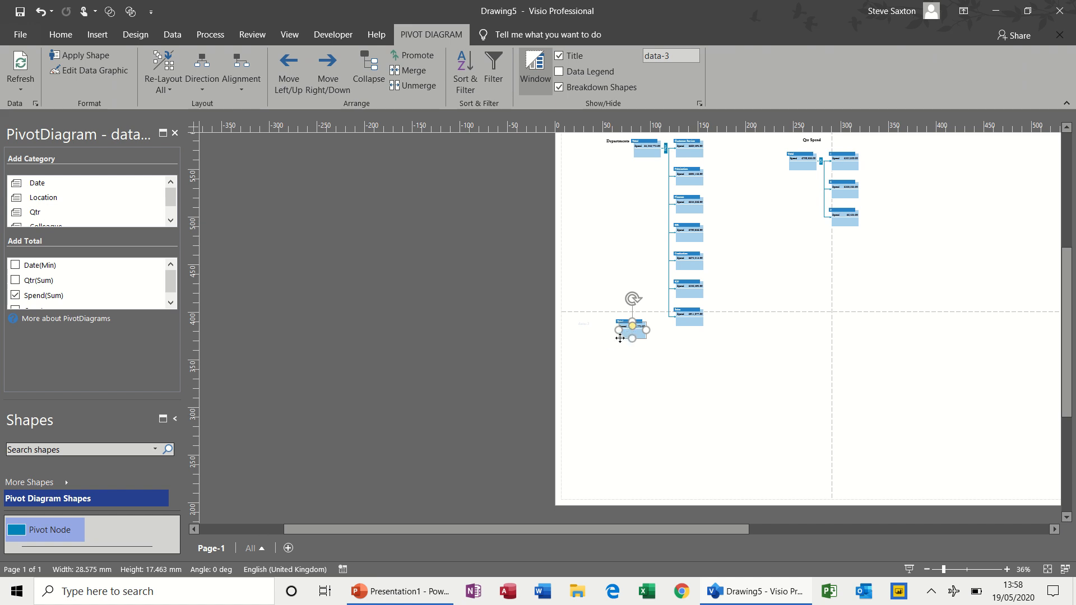
Move the third pivot node further down towards the page's left edge and set its alignment to Left.
left_click_drag(628, 333, 593, 350)
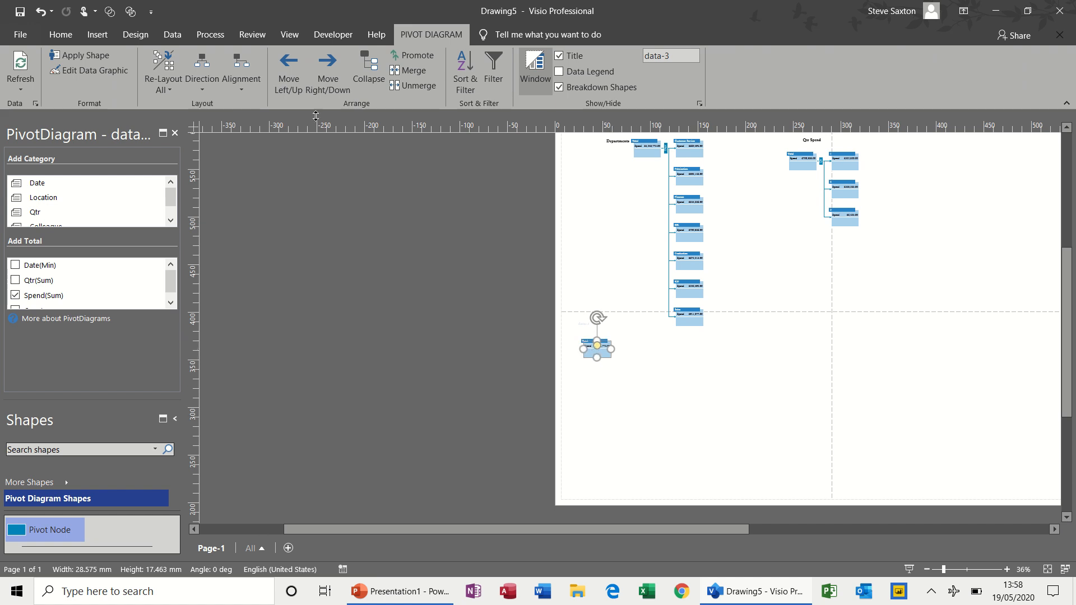
left_click(242, 89)
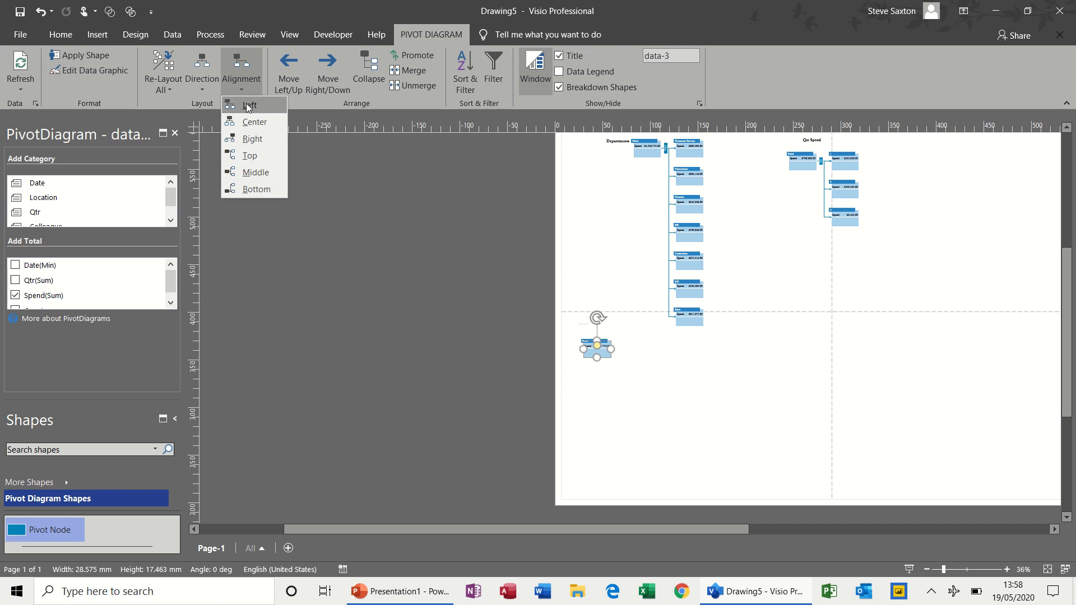
left_click(247, 103)
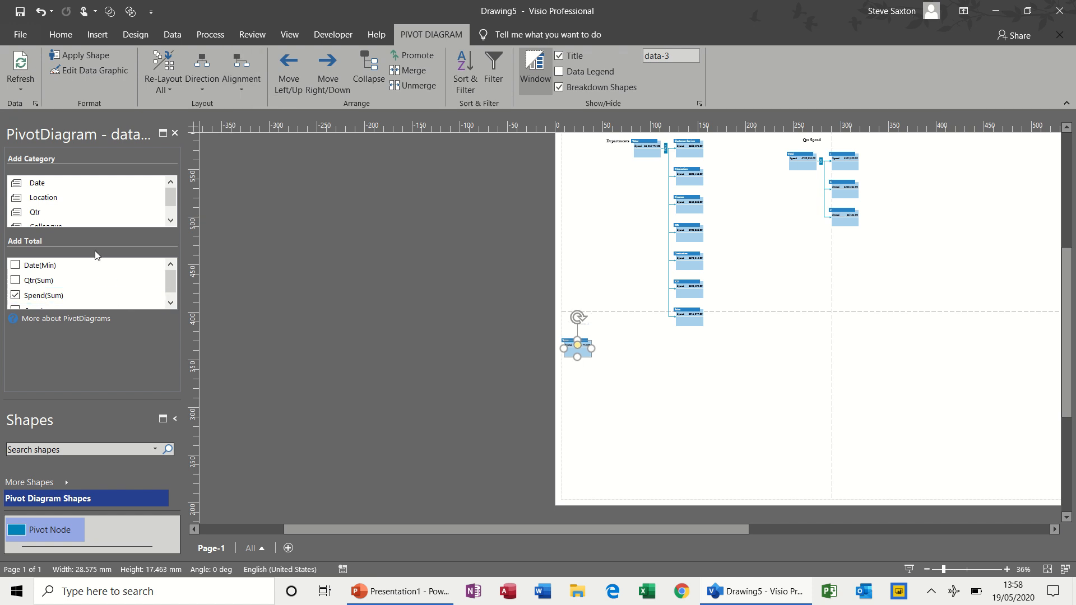
Break down the third diagram's total spend by the Colleague category.
left_click_drag(173, 202, 173, 211)
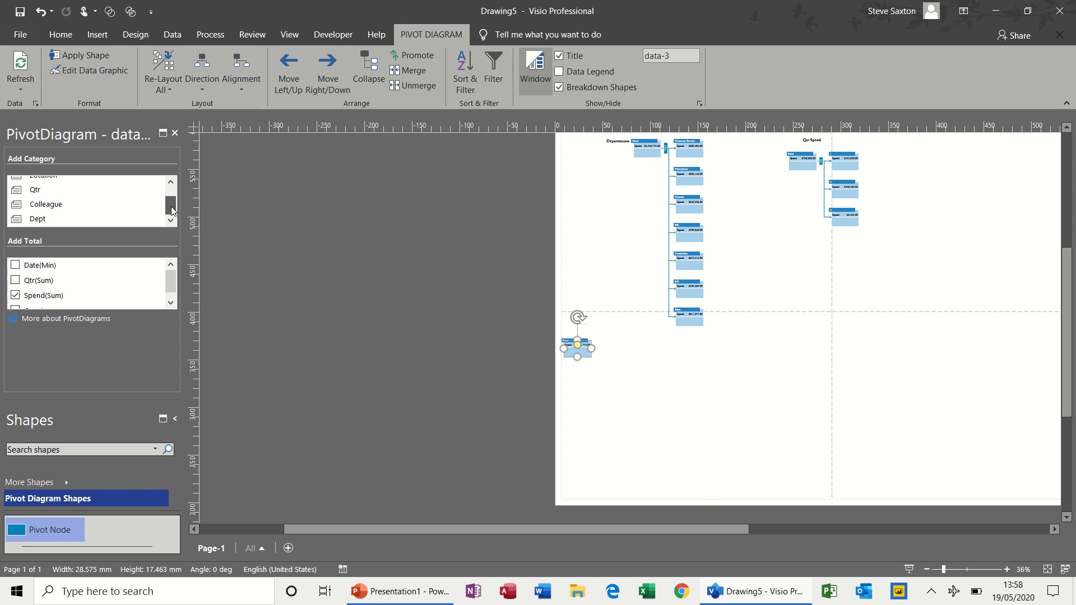
left_click(95, 206)
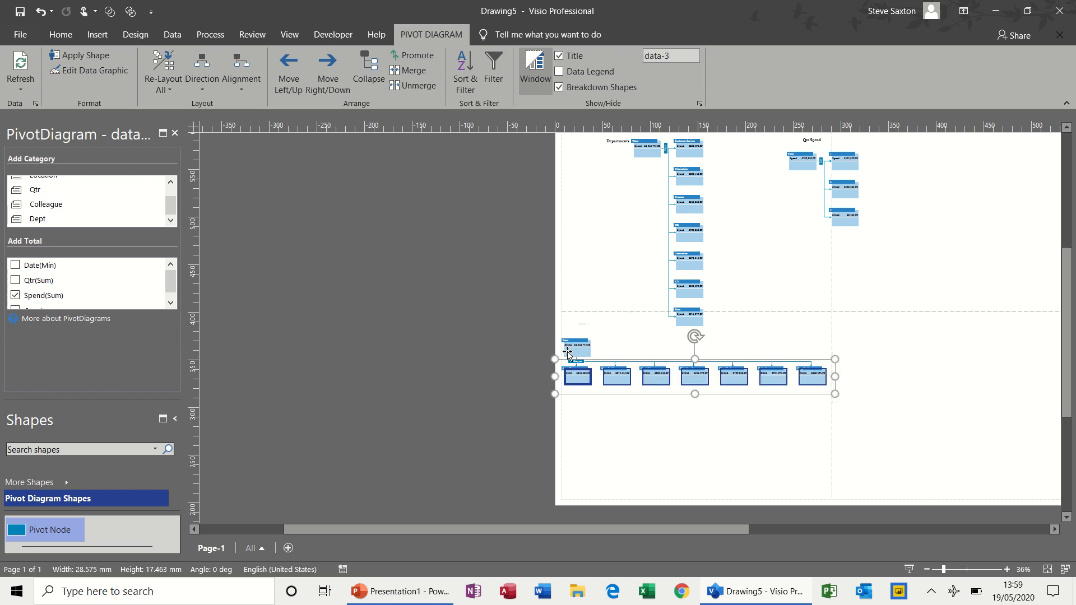
Break down the first colleague's node in the third diagram by Qtr.
left_click(1007, 570)
left_click(1007, 569)
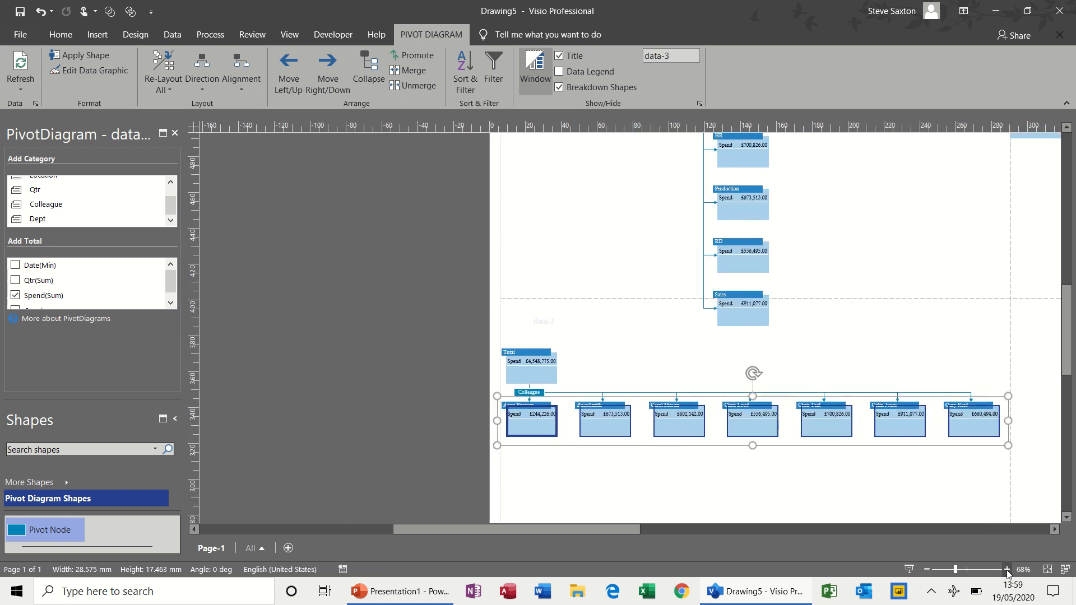
left_click(1007, 570)
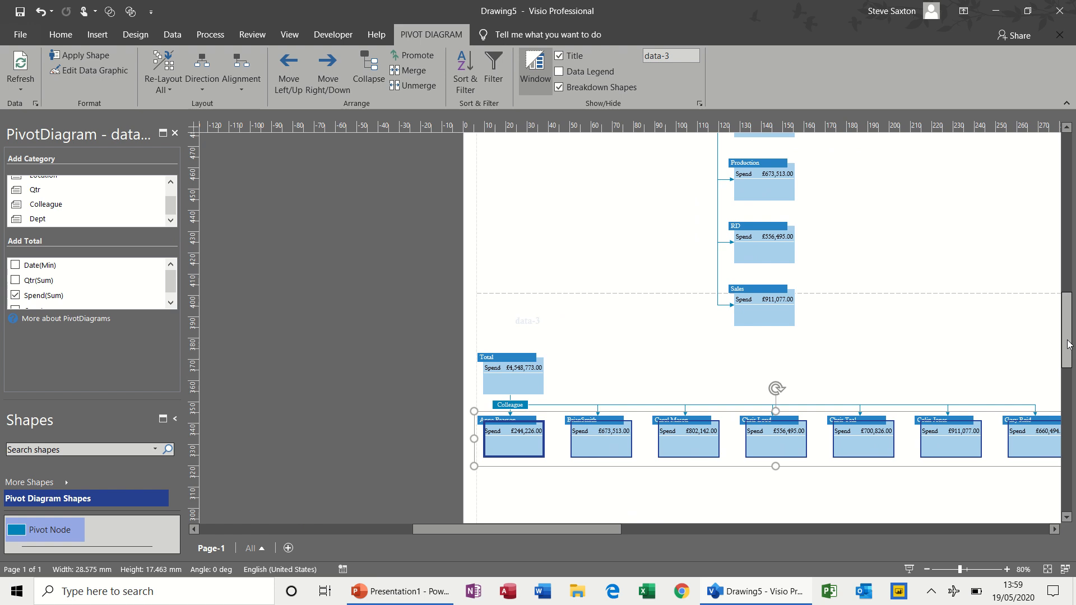
scroll(1072, 359, "down", 5)
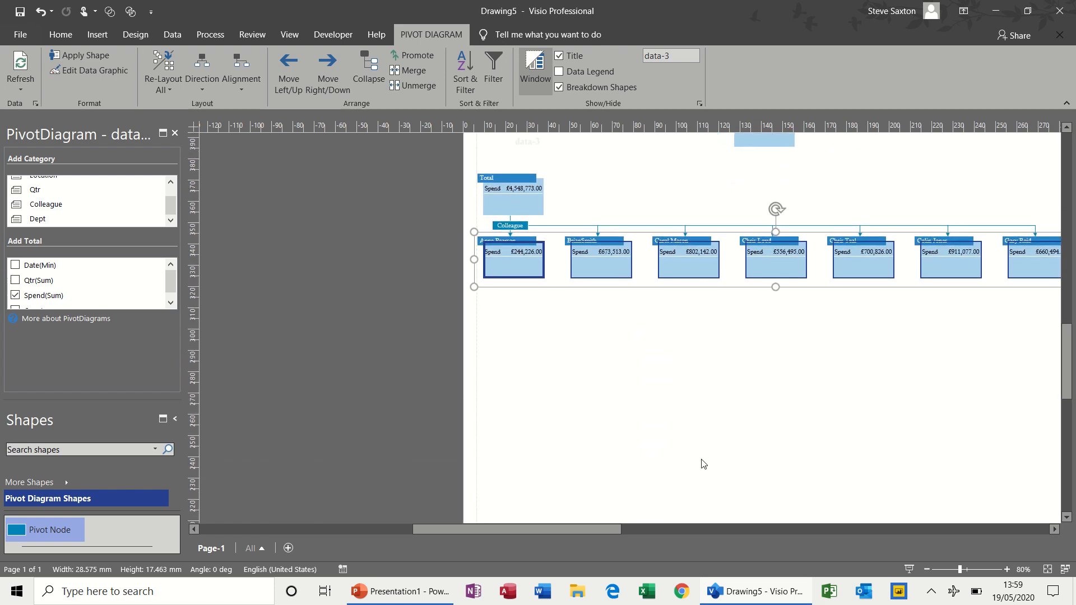
left_click_drag(593, 528, 628, 529)
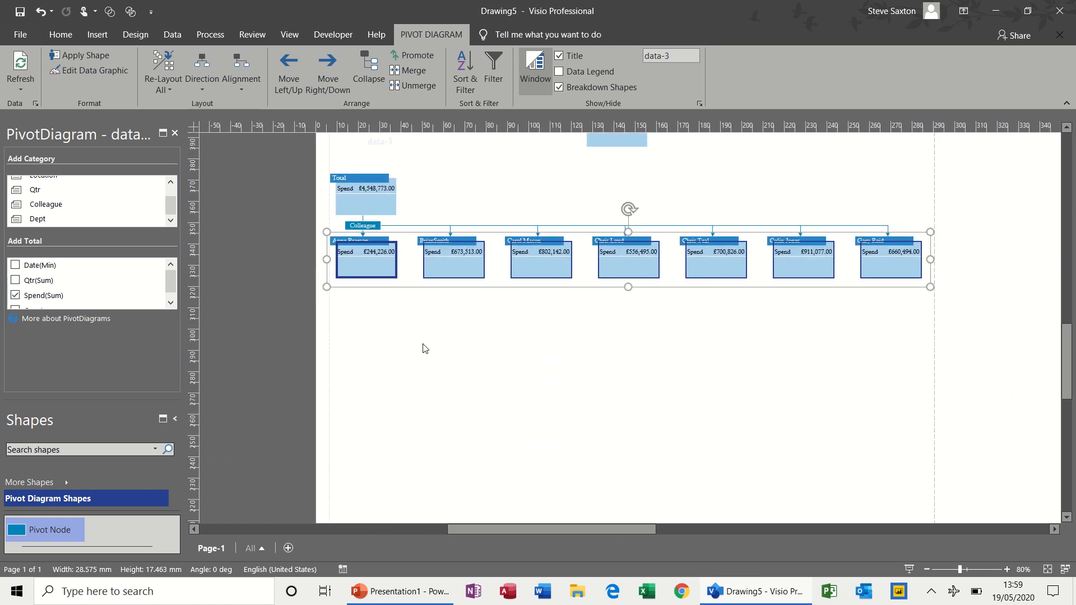
left_click(419, 340)
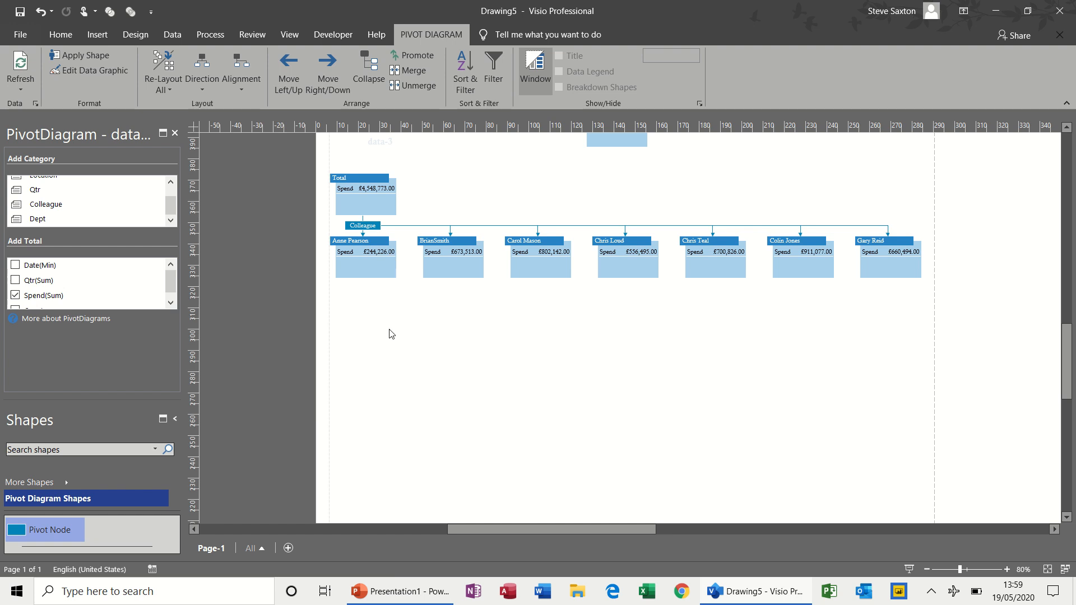
left_click(378, 272)
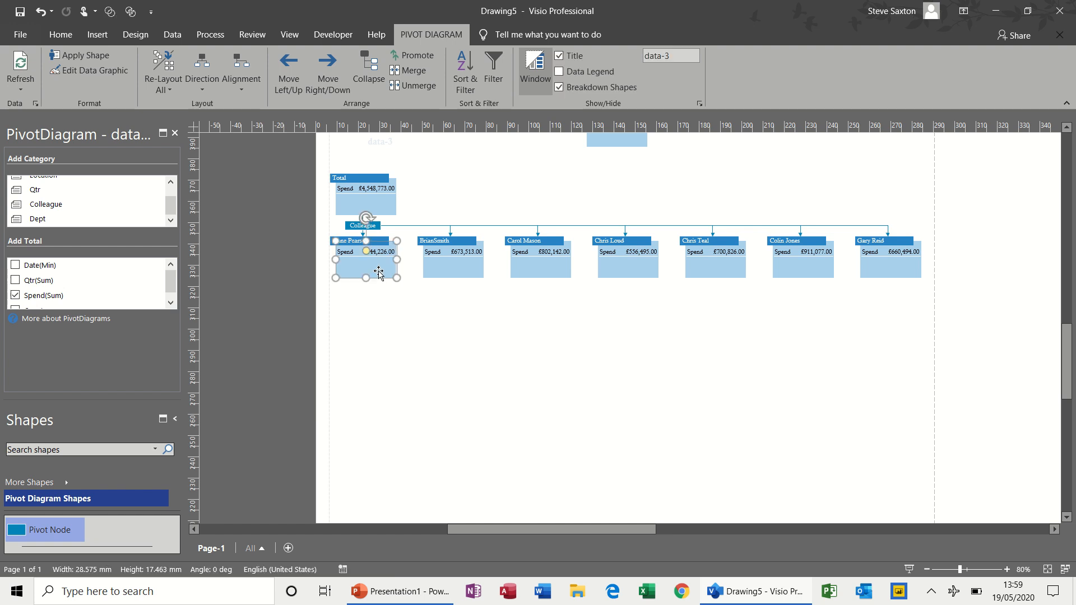
left_click(76, 193)
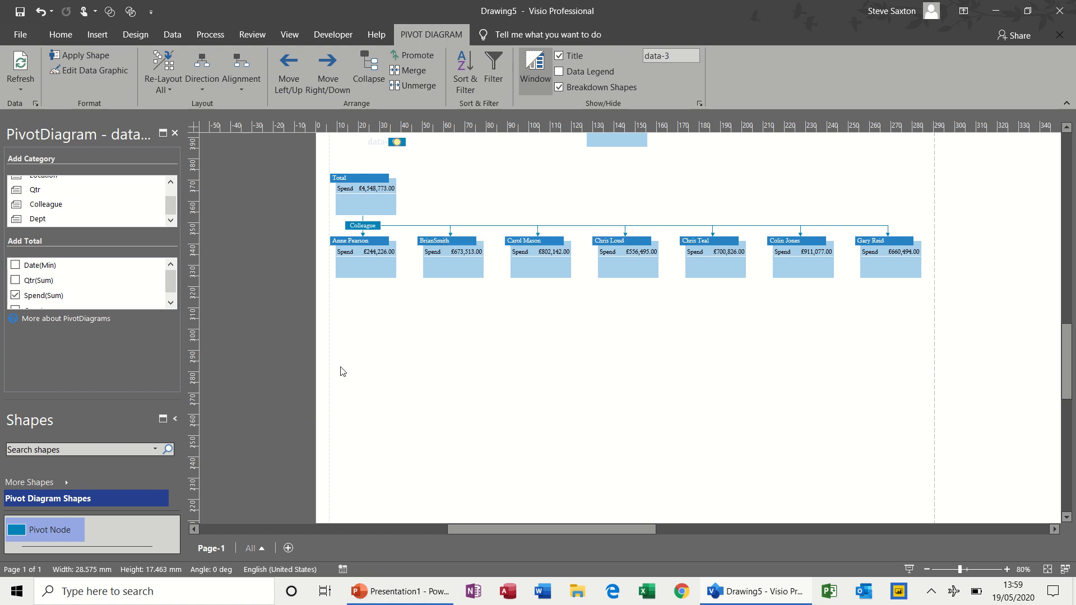
Set the first colleague's alignment to Top so the quarter nodes stack vertically.
left_click(371, 270)
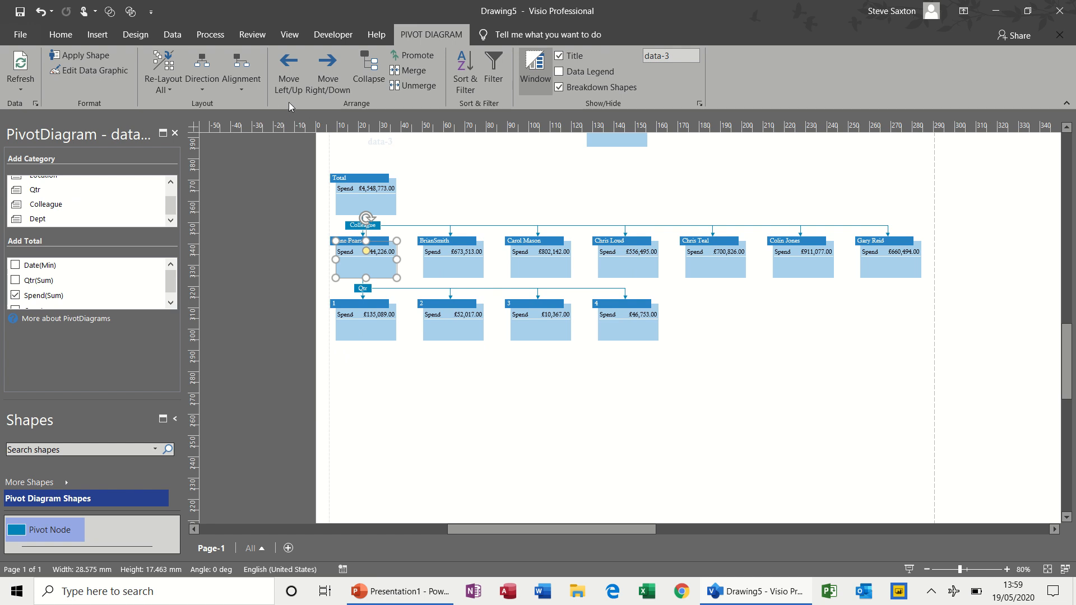
left_click(243, 89)
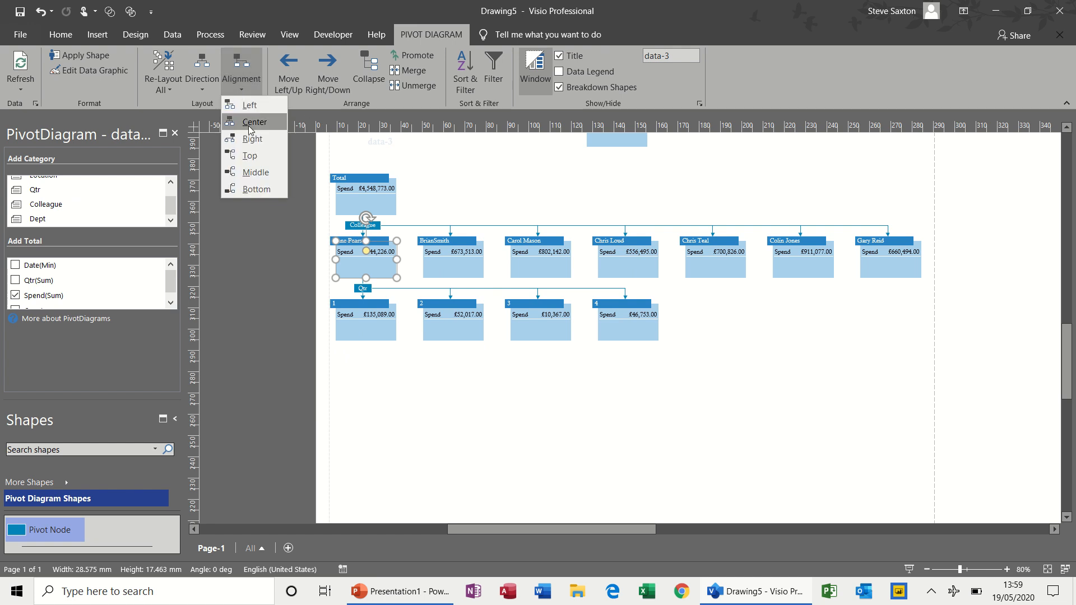
left_click(250, 157)
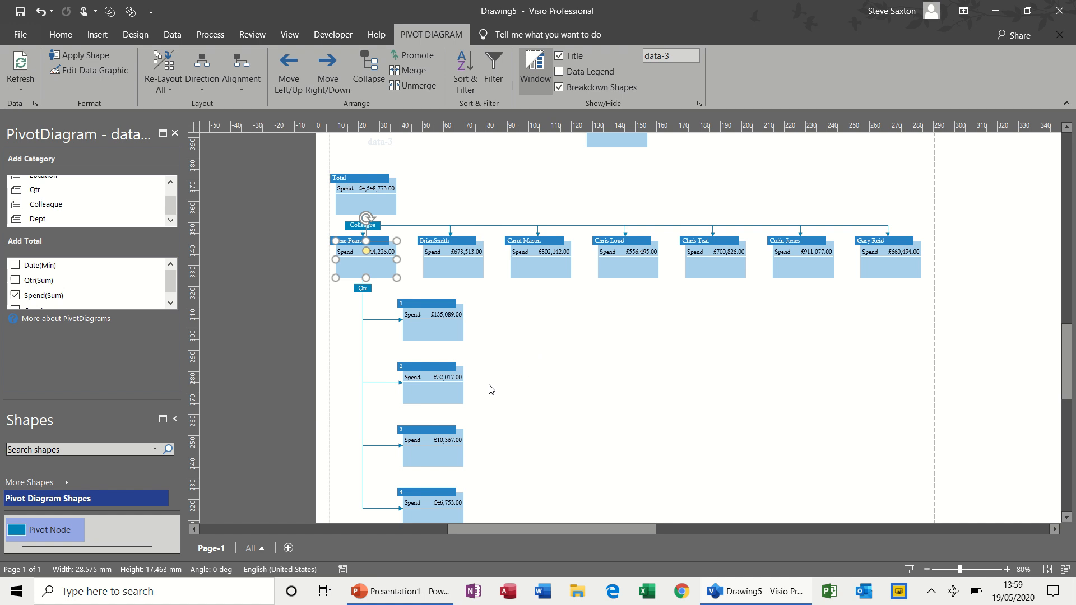
Break down the first colleague's quarter 2 node by the Location category.
left_click(458, 397)
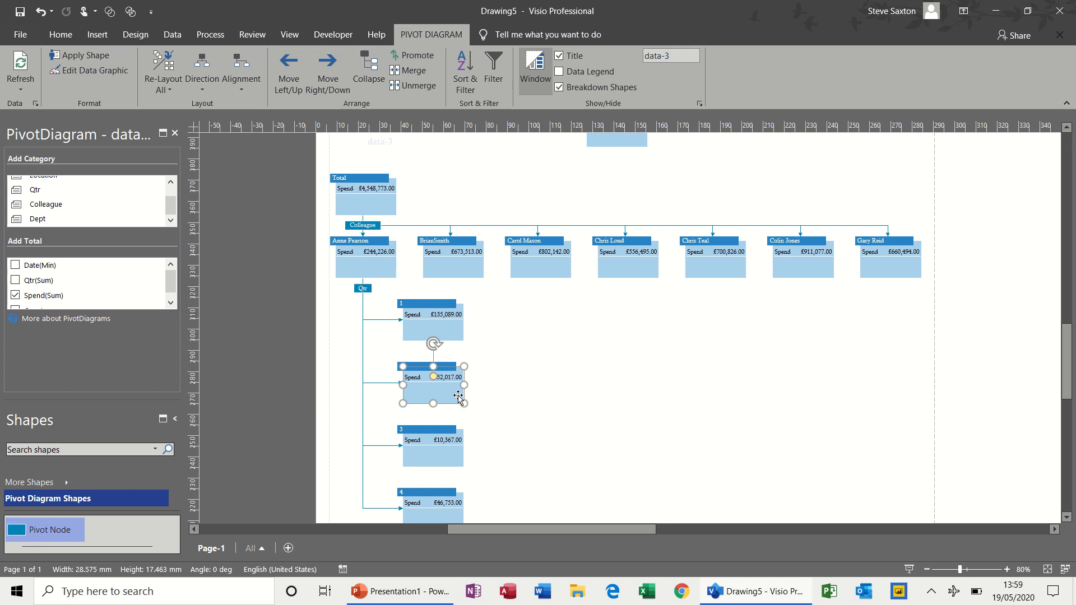
mouse_move(137, 296)
mouse_move(141, 222)
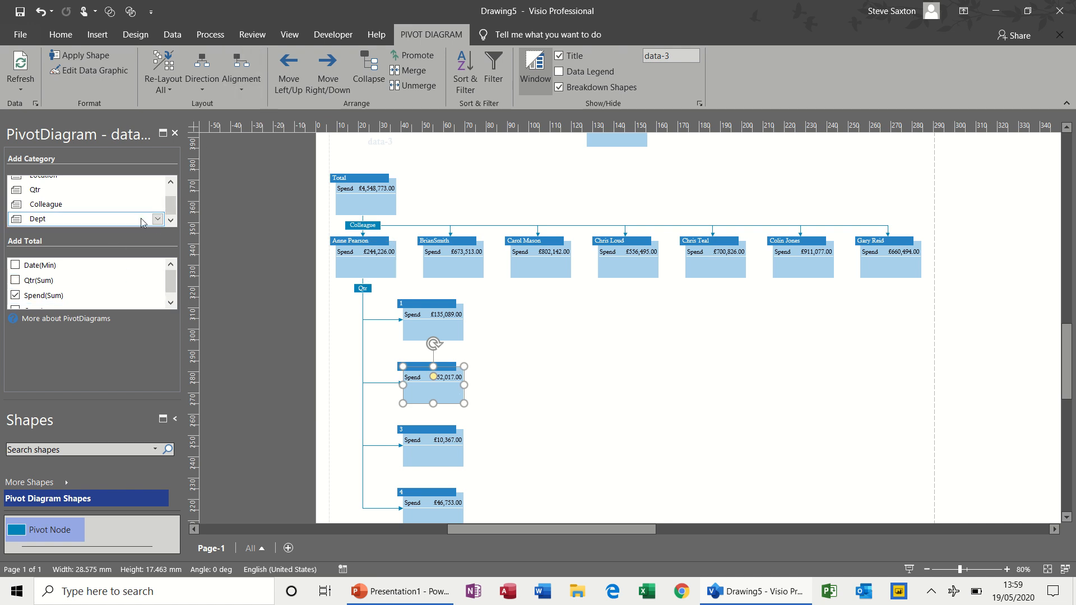
scroll(164, 208, "up", 2)
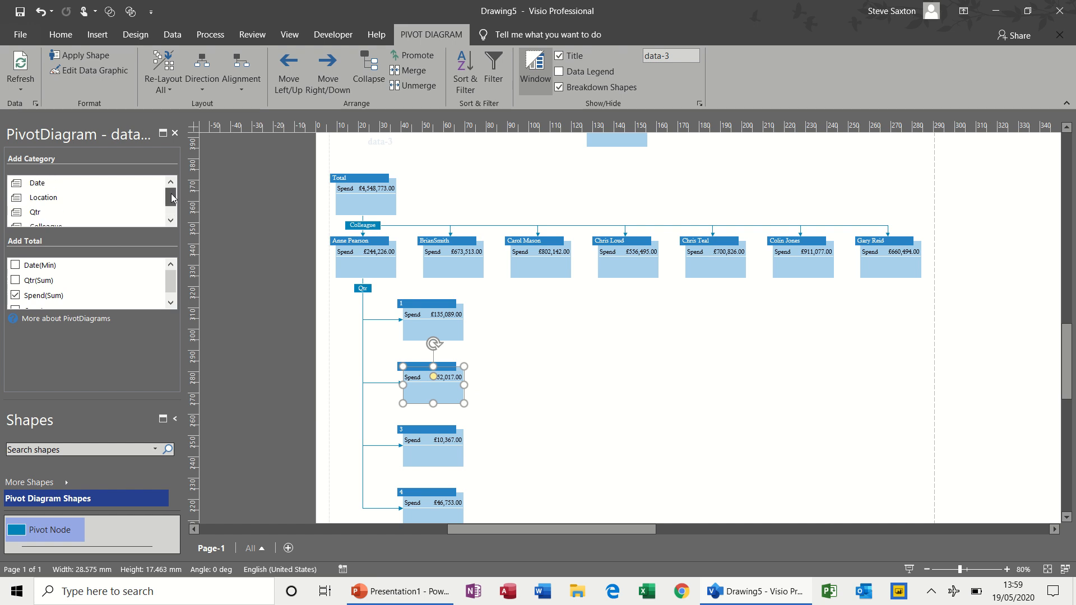
left_click(113, 199)
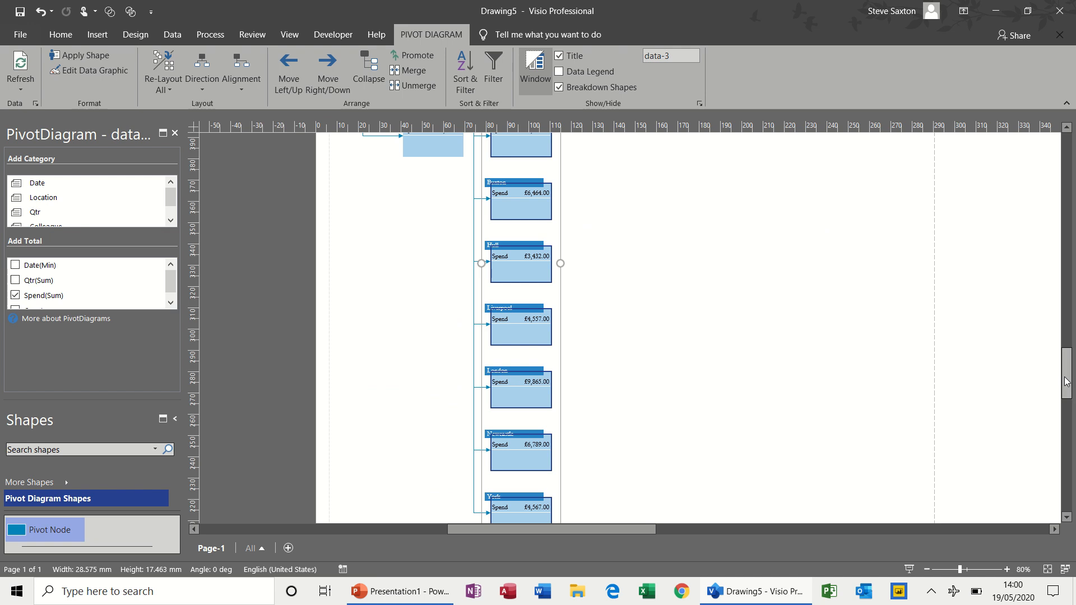
Set the quarter 2 node's alignment to Left so its location nodes spread out in a row.
left_click_drag(1066, 382, 1066, 352)
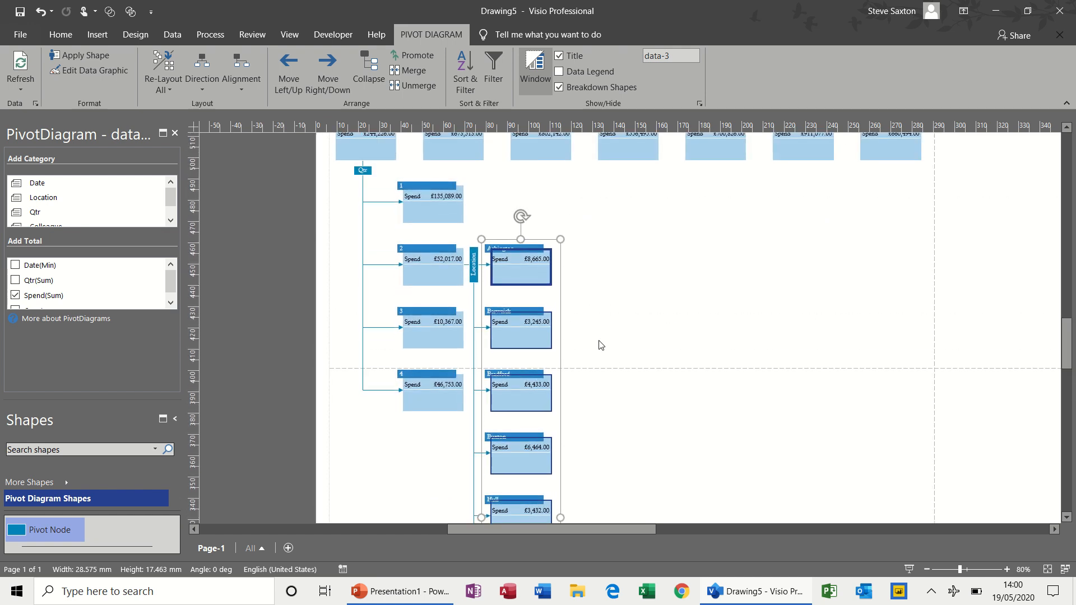
left_click(441, 271)
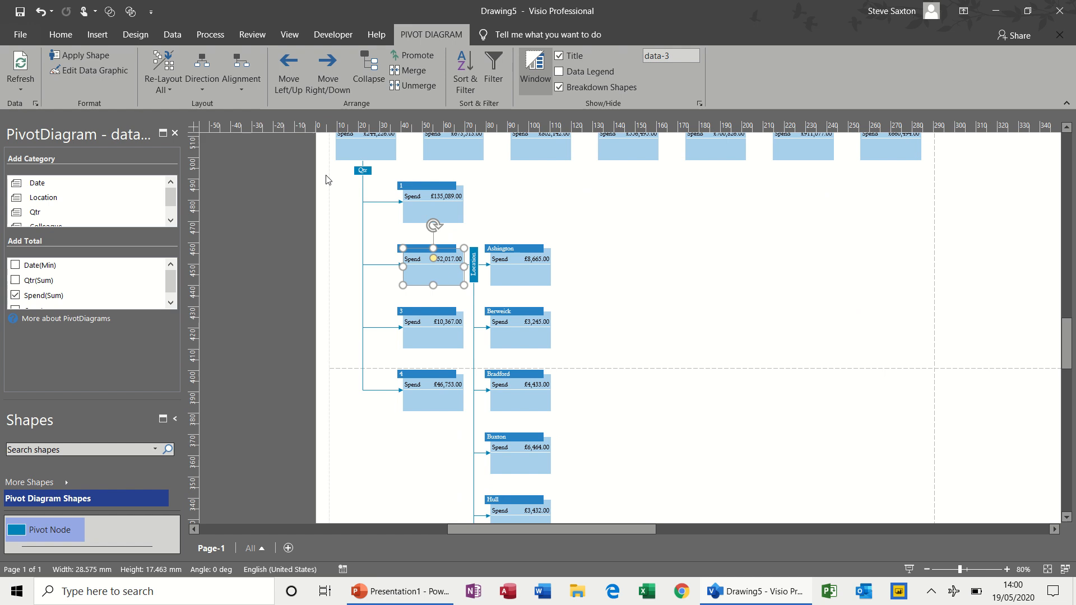
left_click(243, 88)
left_click(243, 104)
left_click(739, 386)
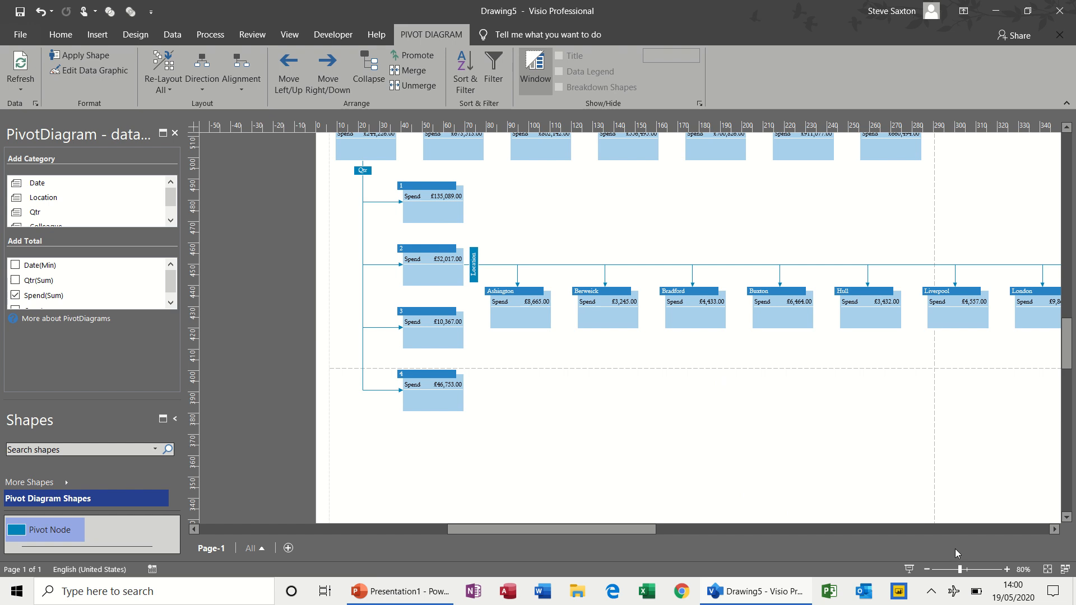
Move the whole Qtr Spend diagram with its title right, across the vertical page break into the upper right section.
left_click(927, 570)
left_click(927, 569)
left_click(927, 569)
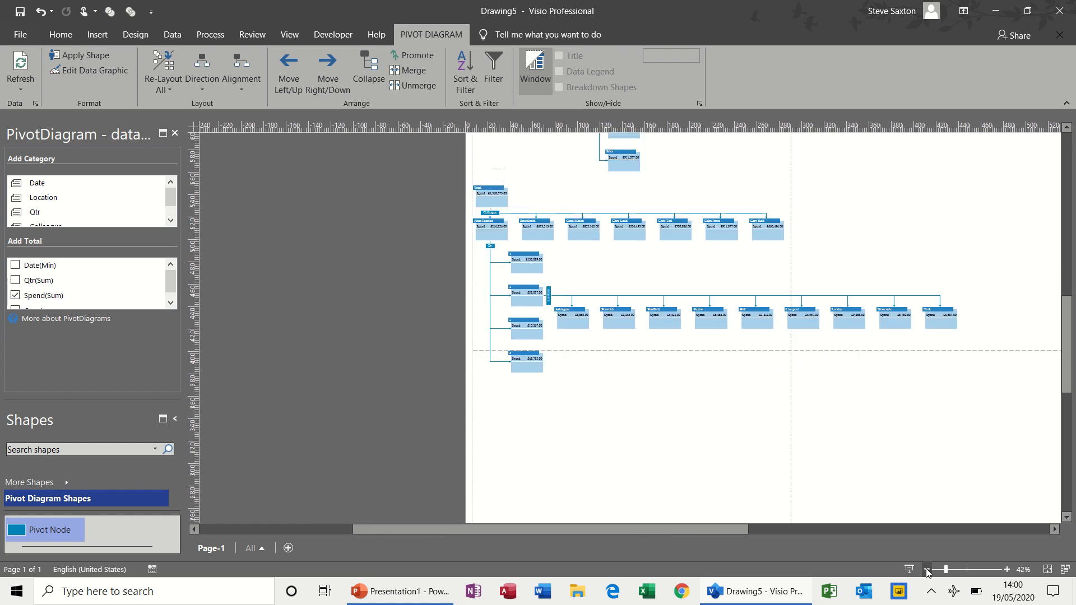
left_click(930, 592)
left_click(929, 592)
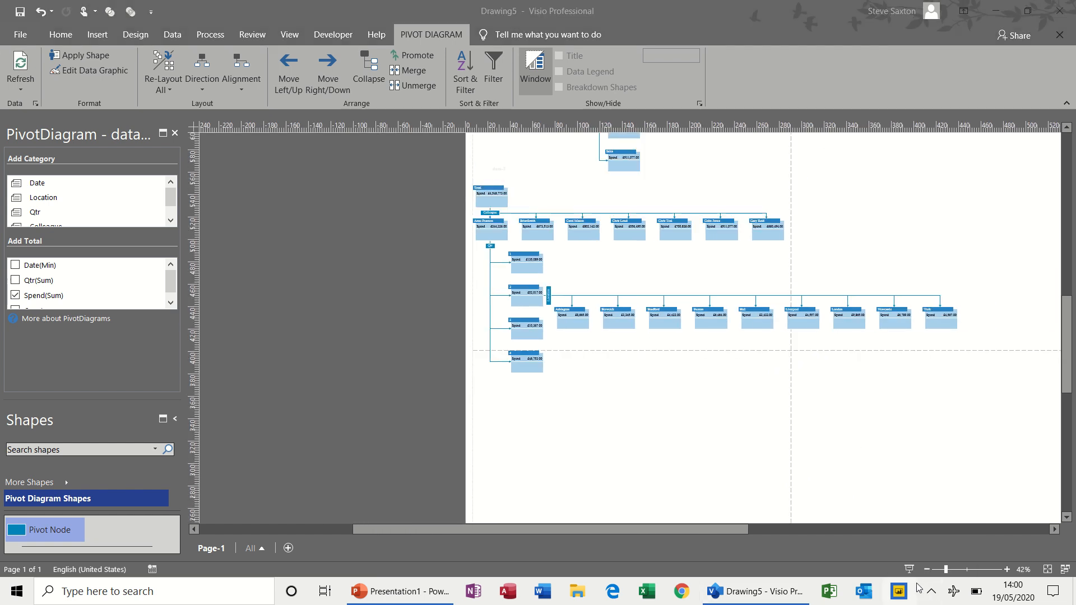
left_click(927, 569)
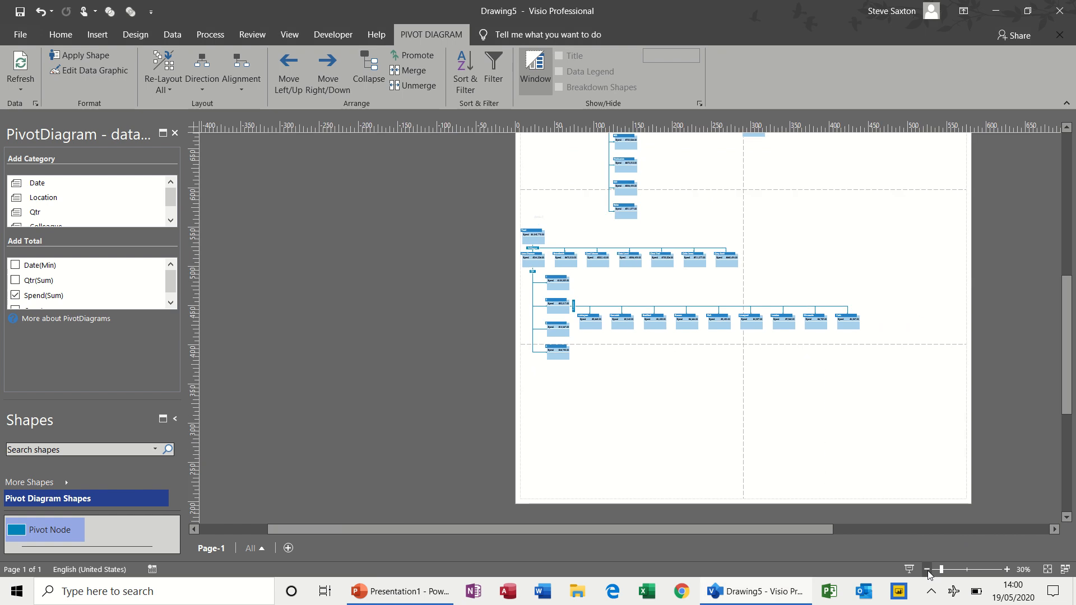
left_click(927, 570)
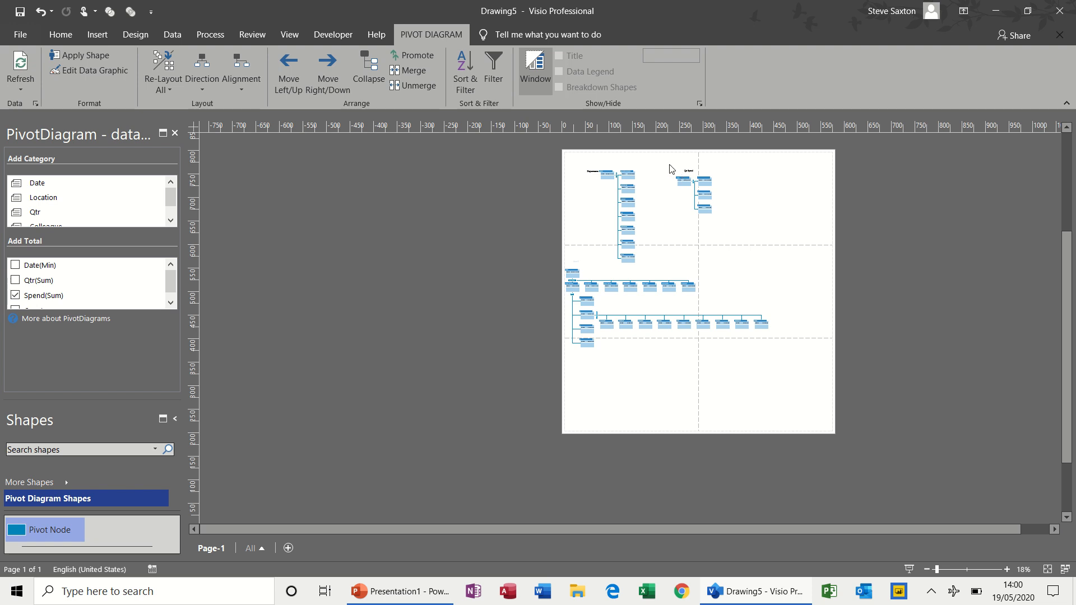
left_click_drag(668, 164, 726, 227)
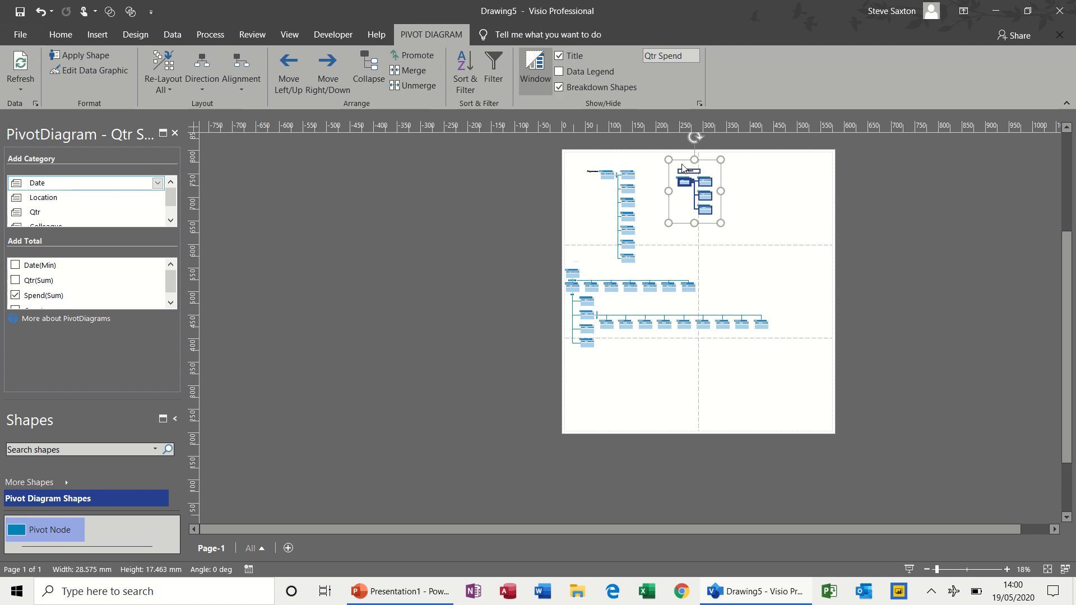
left_click_drag(681, 163, 720, 160)
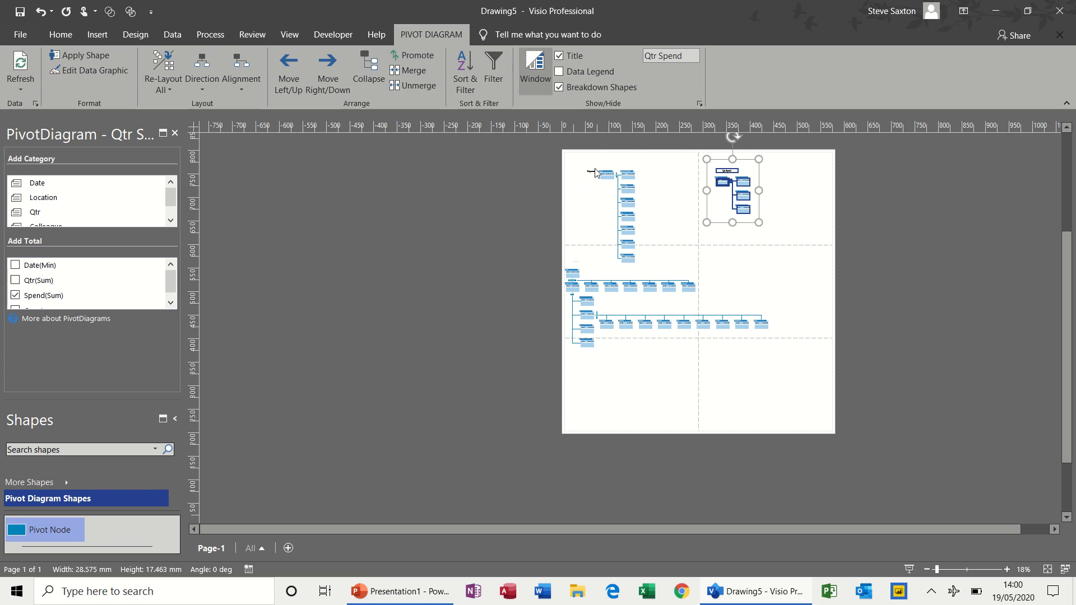
Move the whole Departments diagram with its title tight into the page's upper left corner, above the horizontal page break.
left_click_drag(579, 168, 666, 269)
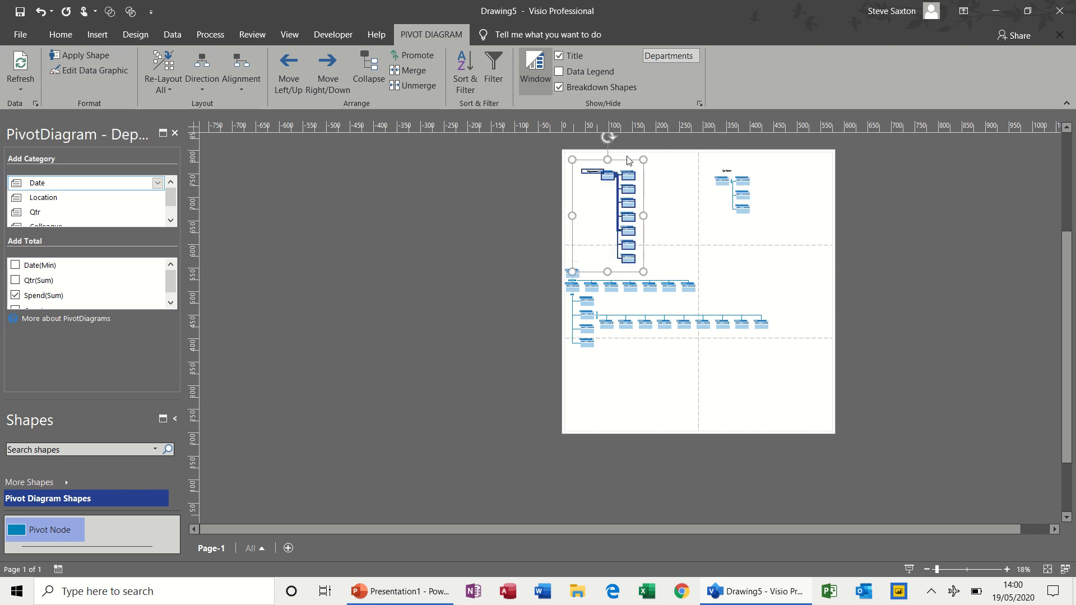
left_click_drag(628, 163, 615, 147)
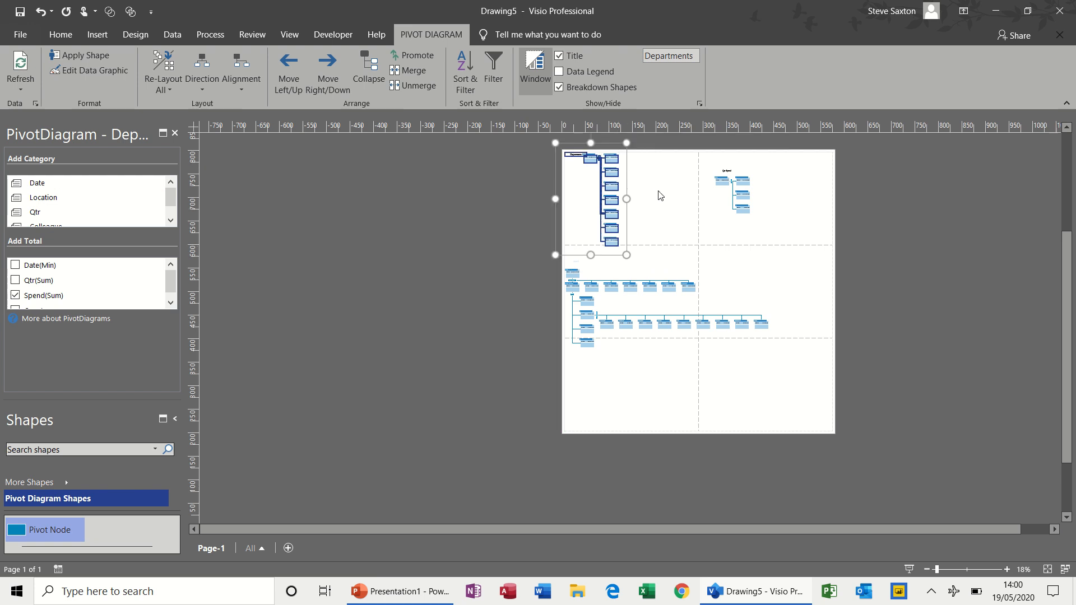
left_click(660, 192)
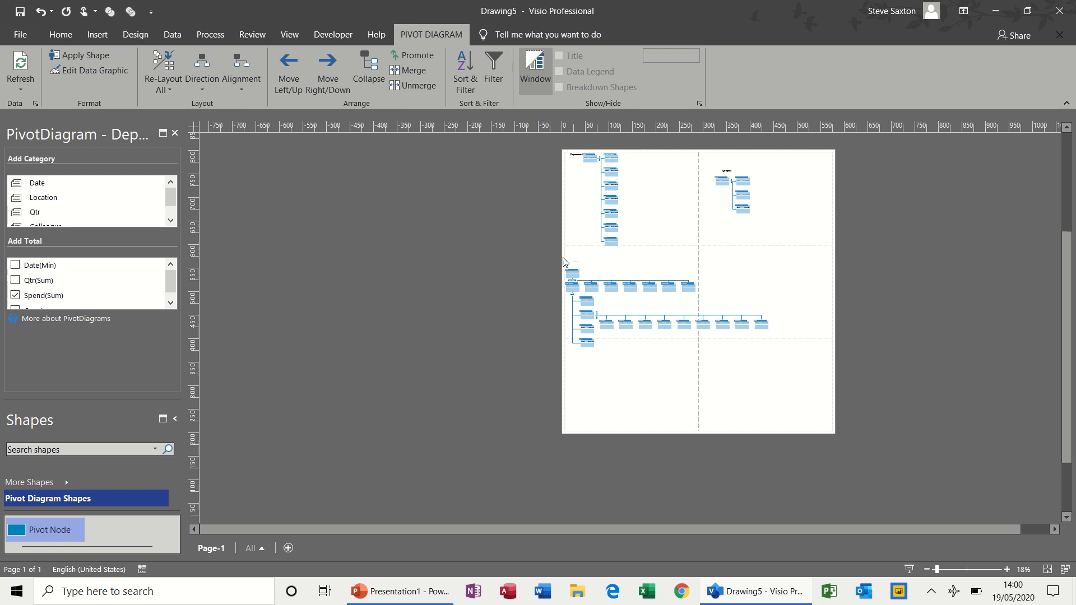
Move the whole colleague spend diagram up to just below the first horizontal page break, above the second one.
left_click_drag(562, 257, 785, 351)
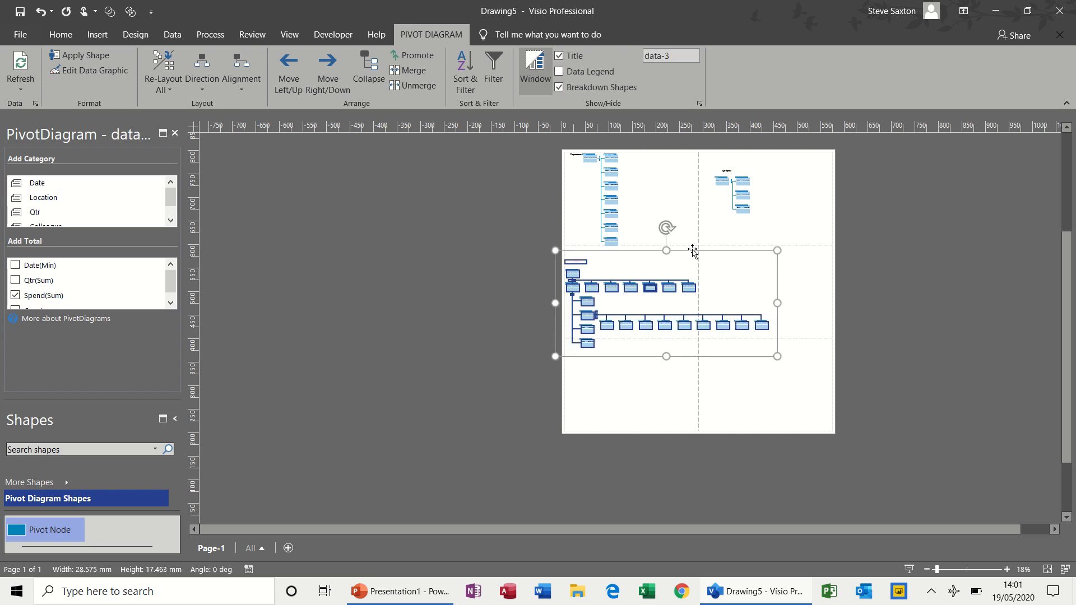
left_click_drag(693, 252, 698, 236)
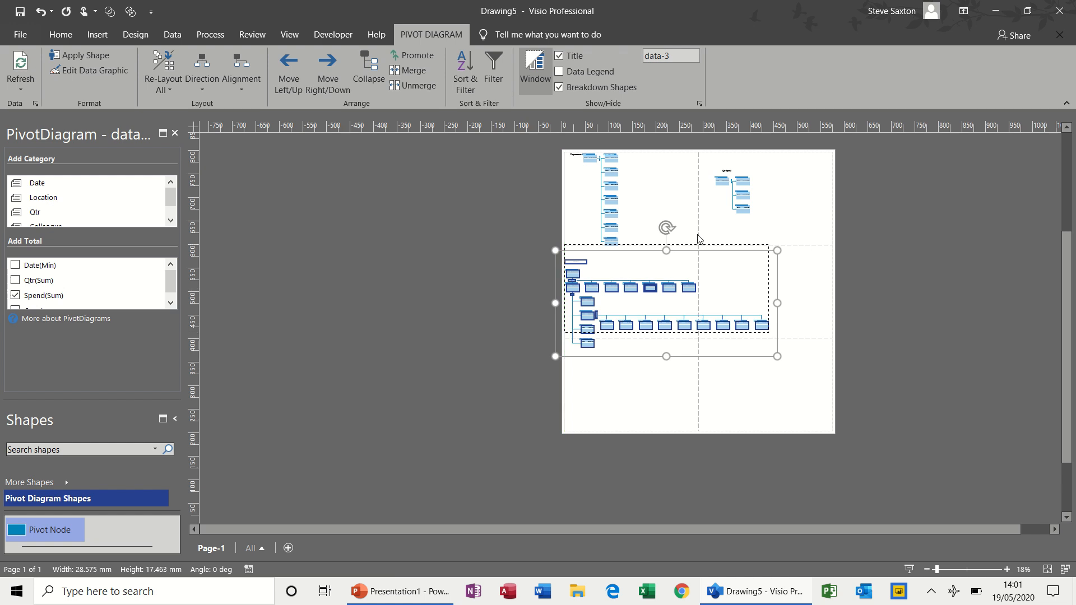
left_click(817, 304)
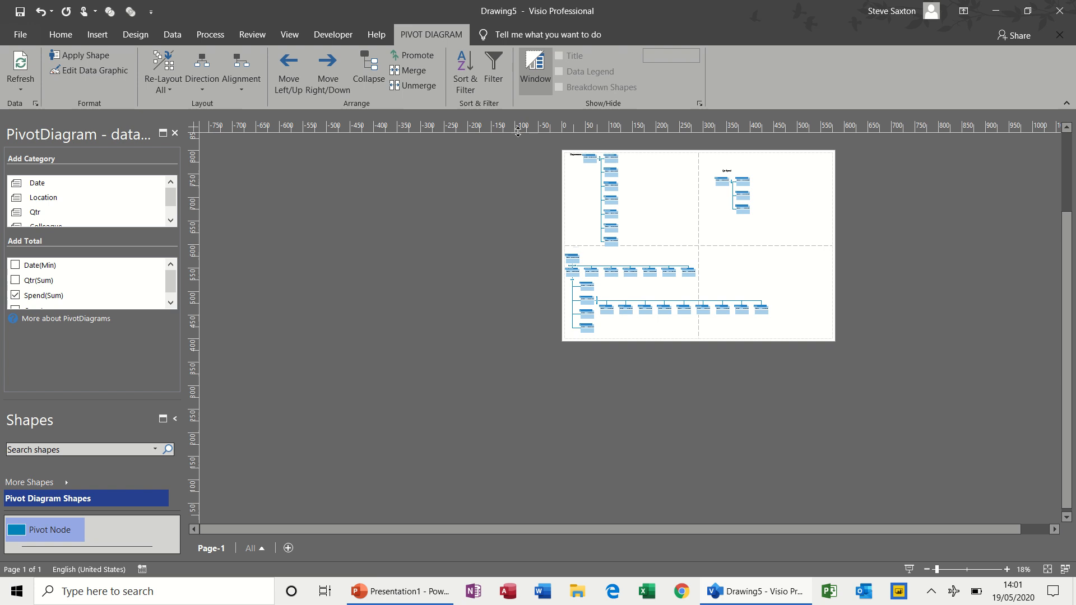
Apply the grey design theme with the dark red accent to the pivot diagrams and choose its second, olive-and-gold variant.
left_click(139, 38)
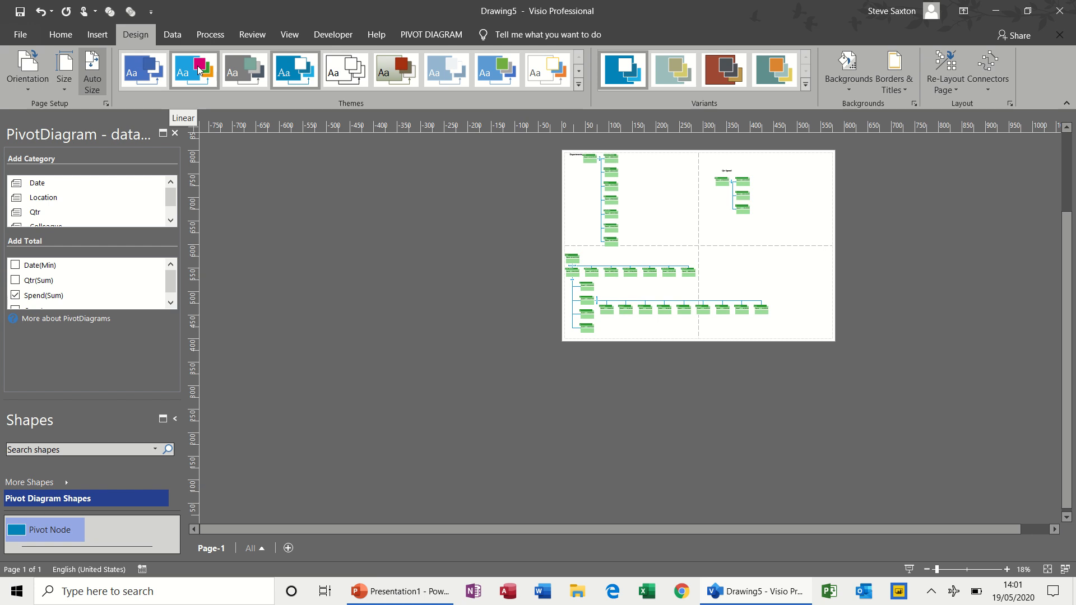
left_click(295, 76)
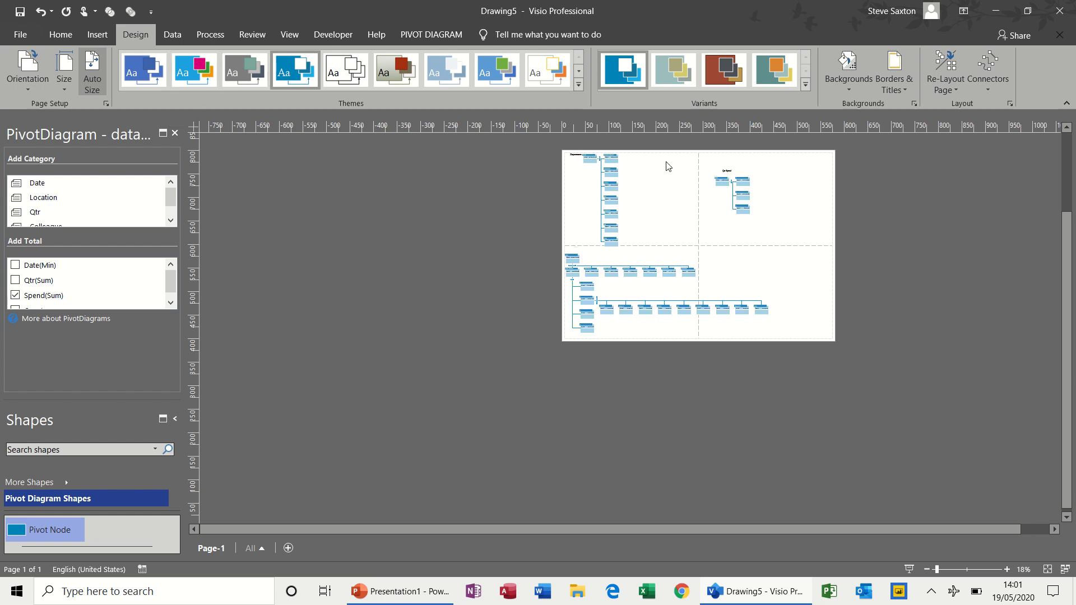
left_click(397, 68)
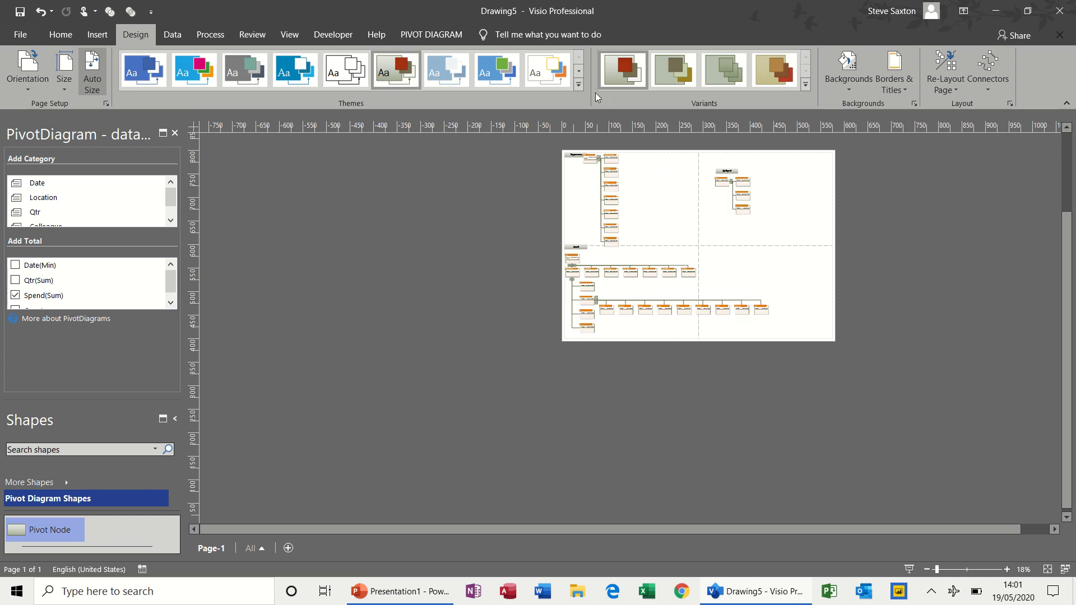
left_click(668, 74)
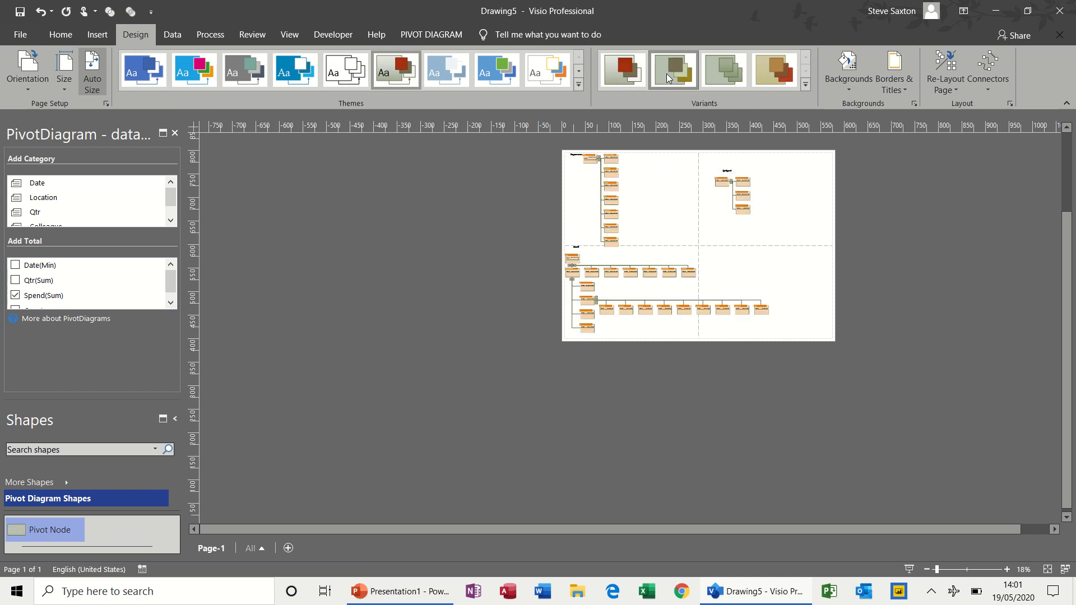
Review the themed diagrams at about 50% zoom and select the "data-3" title above the colleague spend diagram.
left_click(1006, 569)
left_click(1006, 570)
left_click(1006, 570)
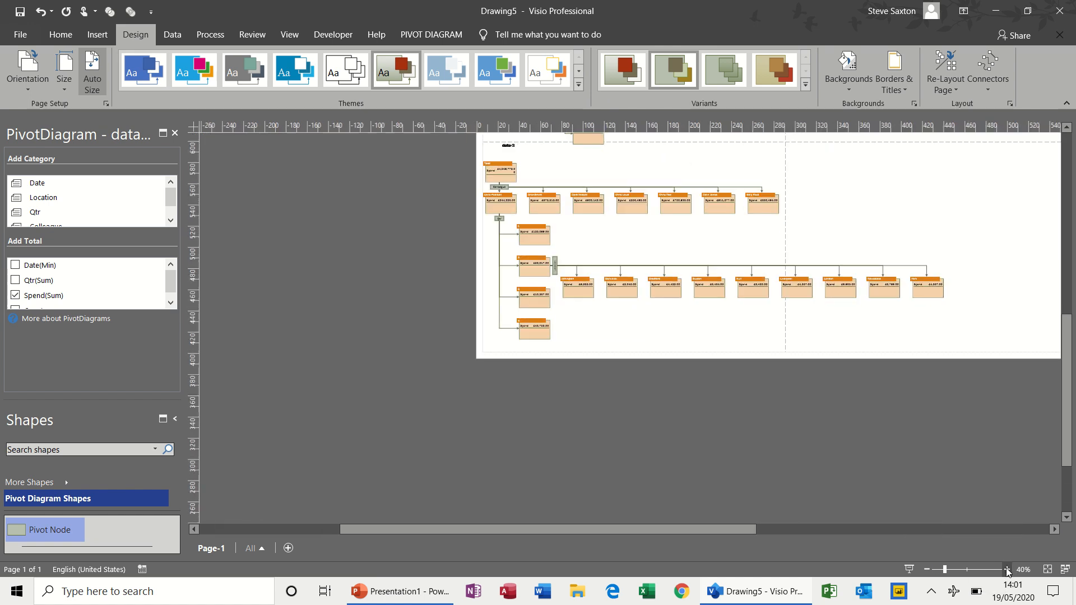
left_click(1006, 570)
left_click_drag(1070, 432, 1068, 338)
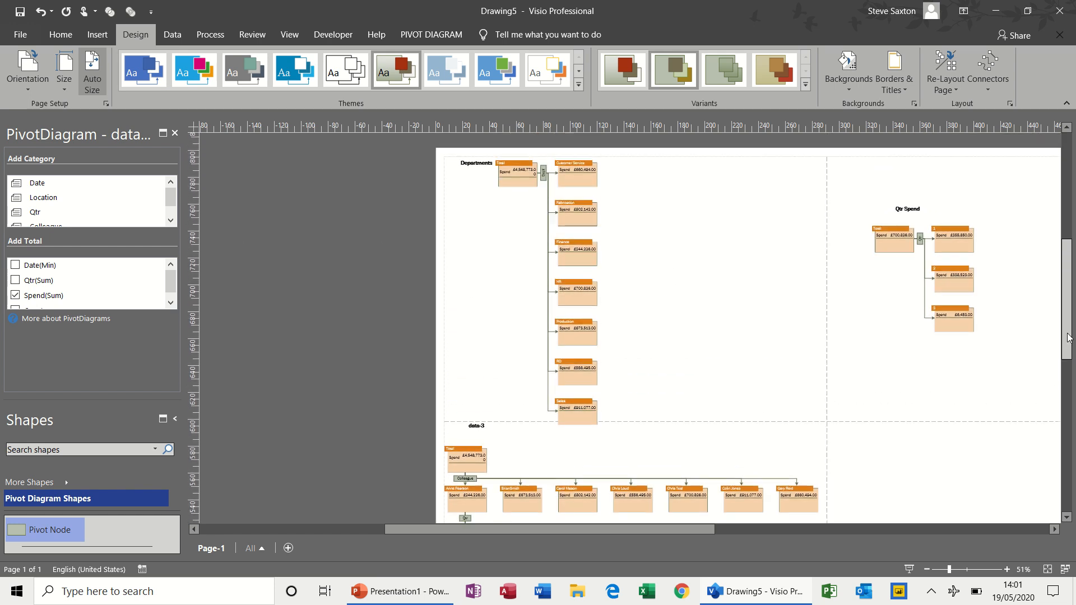
scroll(711, 448, "down", 3)
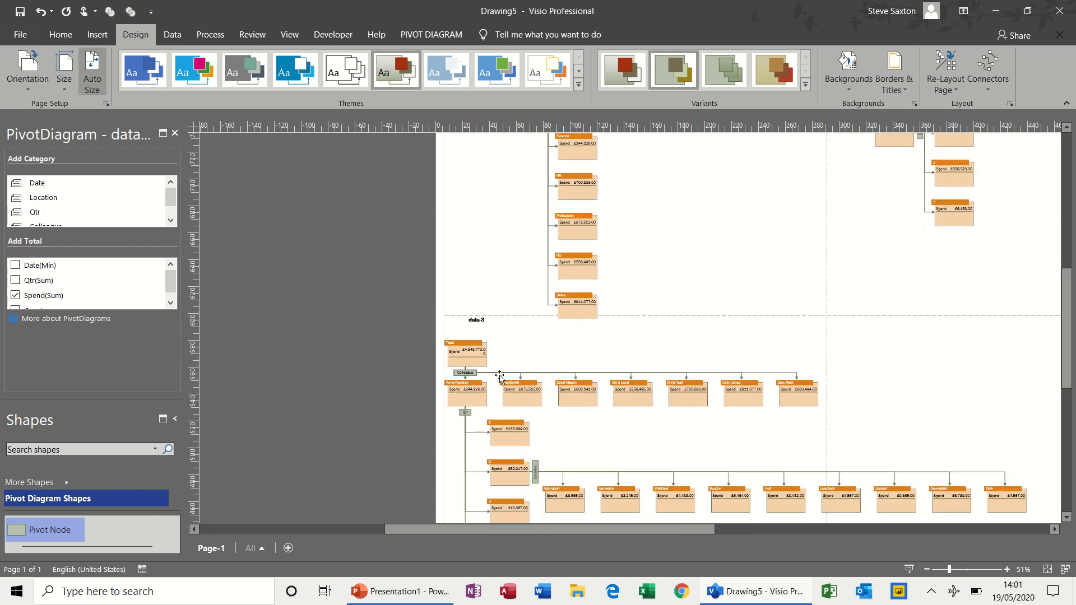
left_click(477, 320)
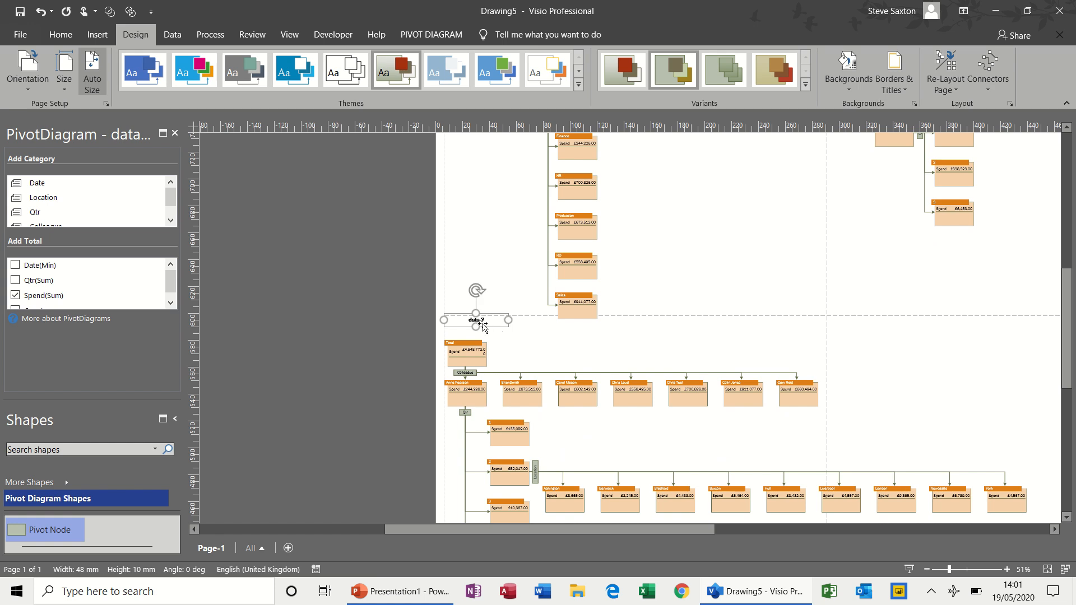